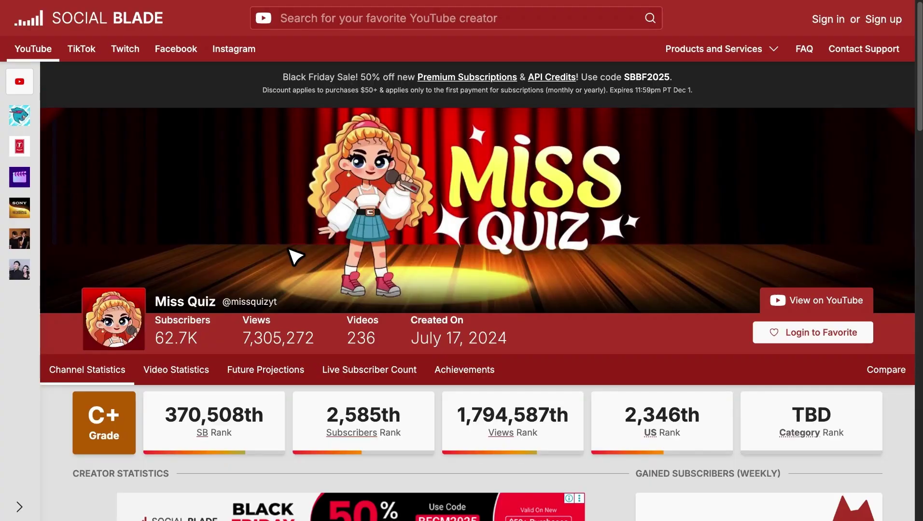
Examine the Miss Quiz channel's subscriber, view and estimated earnings statistics on Social Blade.
{"action": "scroll", "coordinate": [295, 256], "scroll_direction": "down", "scroll_amount": 6}
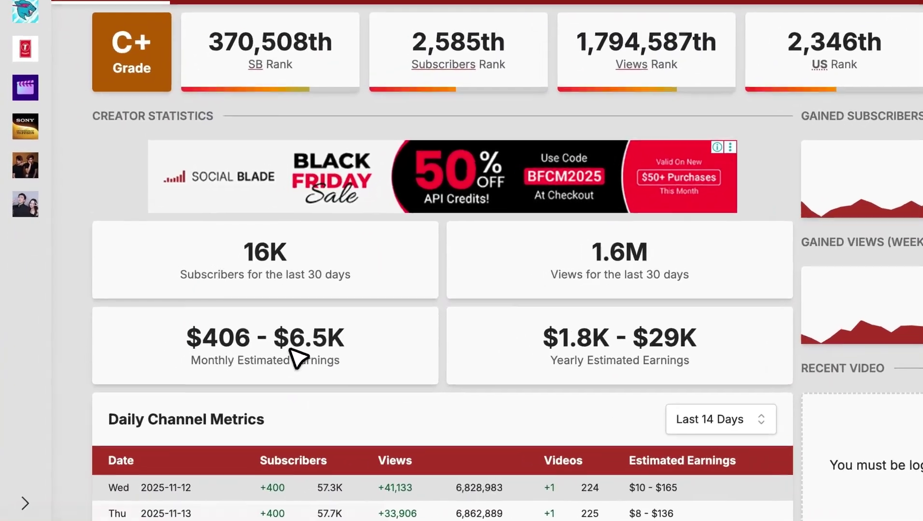
{"action": "left_click_drag", "start_coordinate": [231, 378], "coordinate": [261, 381]}
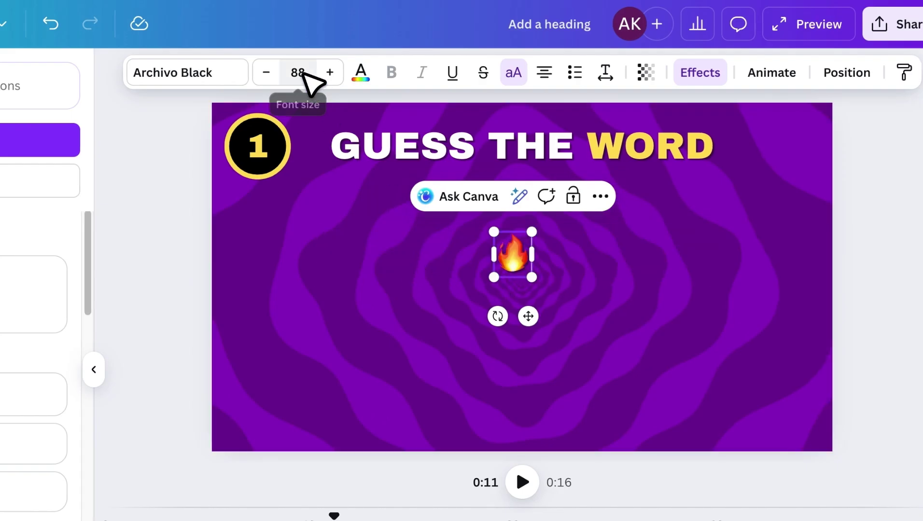
In the Canva quiz design, set the fire emoji's font size to 300 and move it to the canvas's left half.
{"action": "left_click", "coordinate": [300, 72]}
{"action": "type", "text": "300"}
{"action": "key", "text": "Return"}
{"action": "left_click_drag", "start_coordinate": [479, 303], "coordinate": [401, 292]}
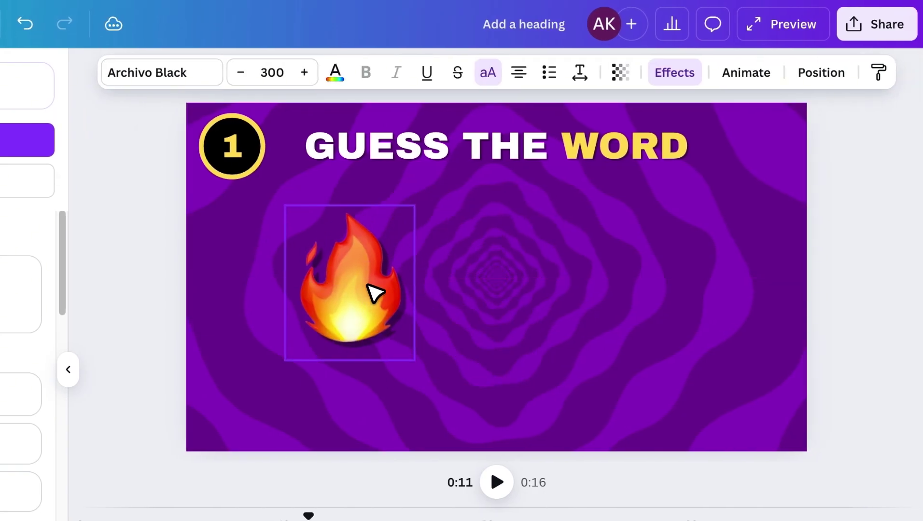
Duplicate the fire emoji, place the copy in the canvas's right half, and paste the second emoji into it.
{"action": "left_click", "coordinate": [445, 170]}
{"action": "left_click_drag", "start_coordinate": [490, 275], "coordinate": [600, 274]}
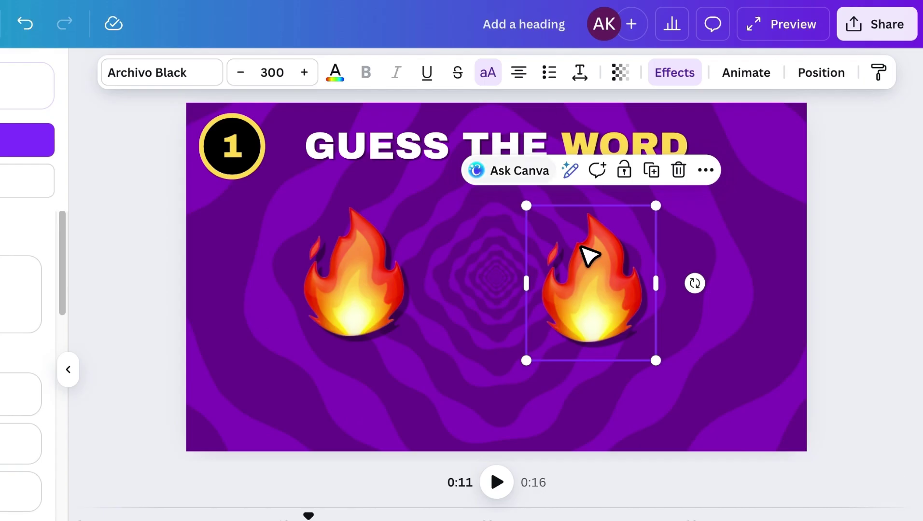
{"action": "key", "text": "super+v"}
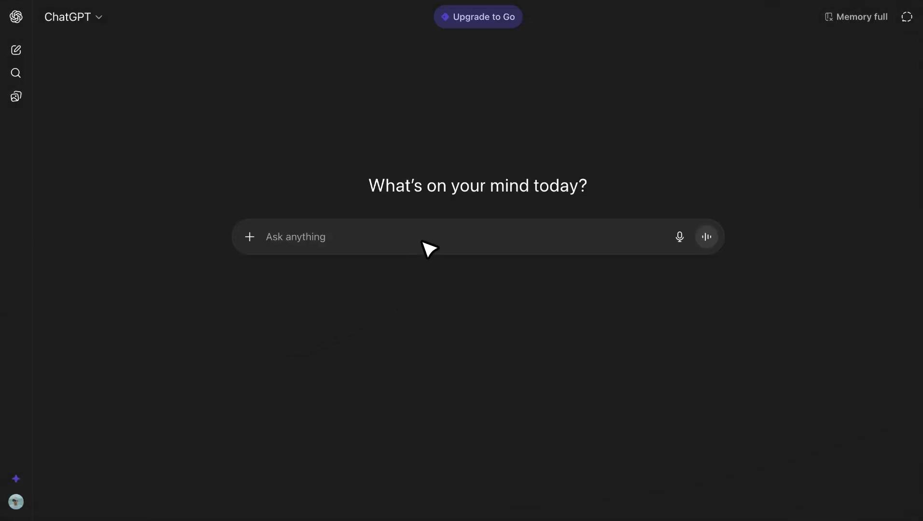
Ask ChatGPT for a "Guess the word by emoji Quiz" table of ten compound words with columns Numbers, Word, Emoji A and Emoji B.
{"action": "type", "text": "I want to create \"Guess the word by emoji Quiz\" video  Give me a table of four columns for Numbers 1 to 10 Column 1: Numbers Column 2: Word Column 3: Emoji A Column 4: Emoji B  Note: The word is a compound word that two emojis can represent, For example, Basket ball."}
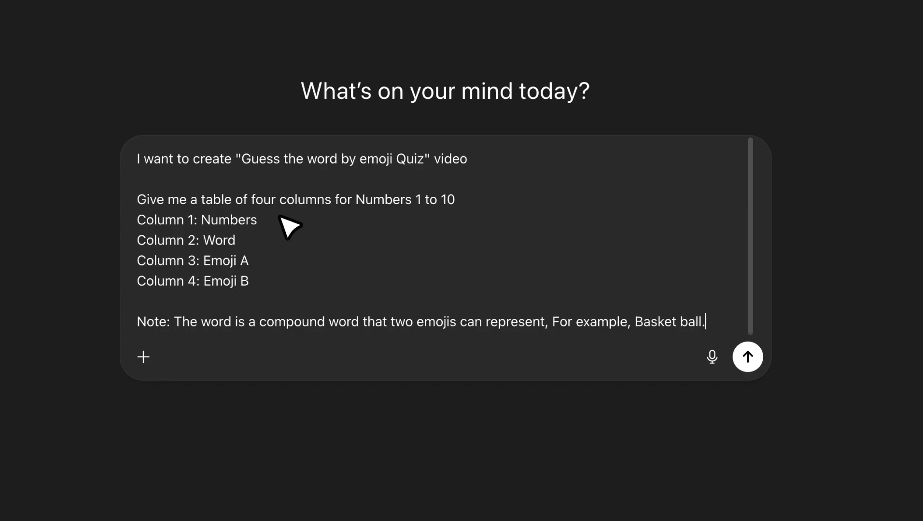
{"action": "key", "text": "Return"}
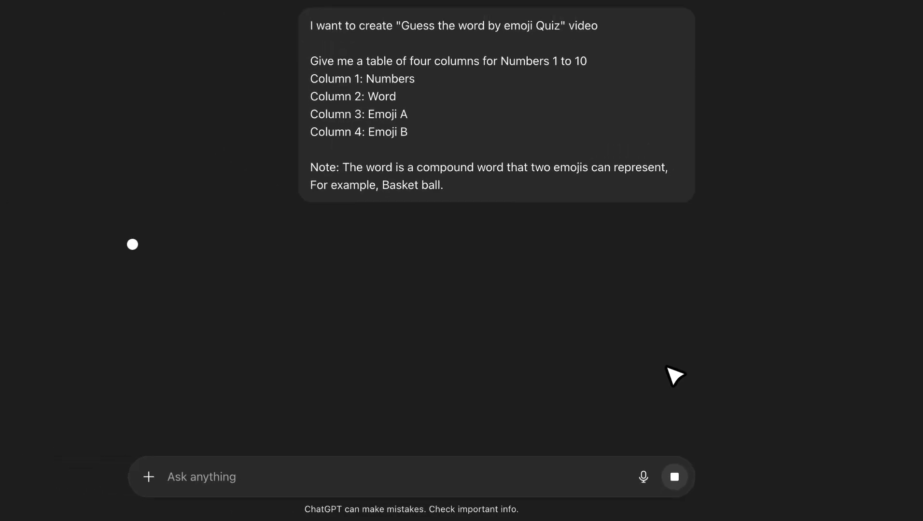
{"action": "scroll", "coordinate": [706, 393], "scroll_direction": "down", "scroll_amount": 6}
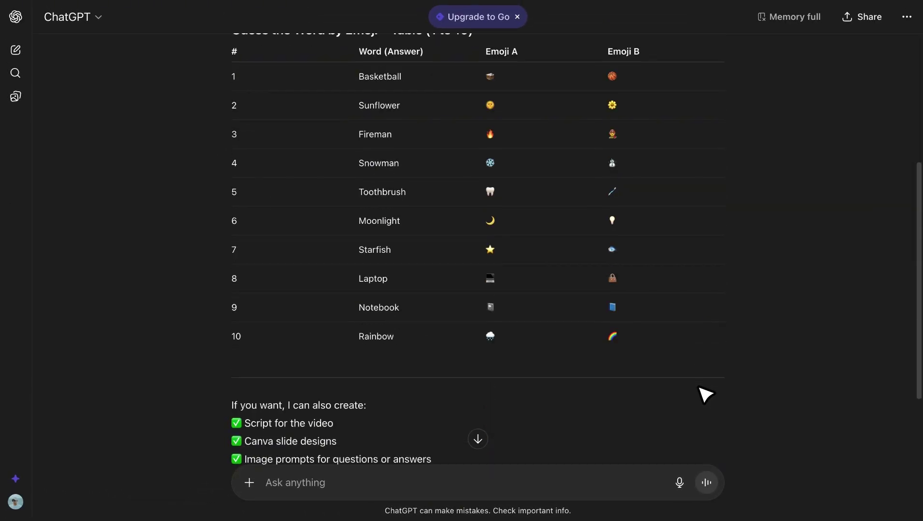
{"action": "scroll", "coordinate": [706, 394], "scroll_direction": "up", "scroll_amount": 2}
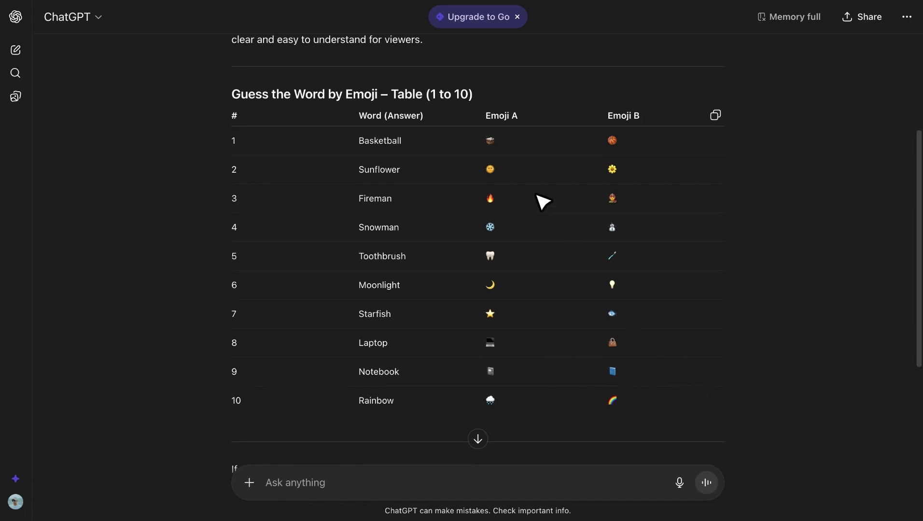
{"action": "double_click", "coordinate": [497, 145]}
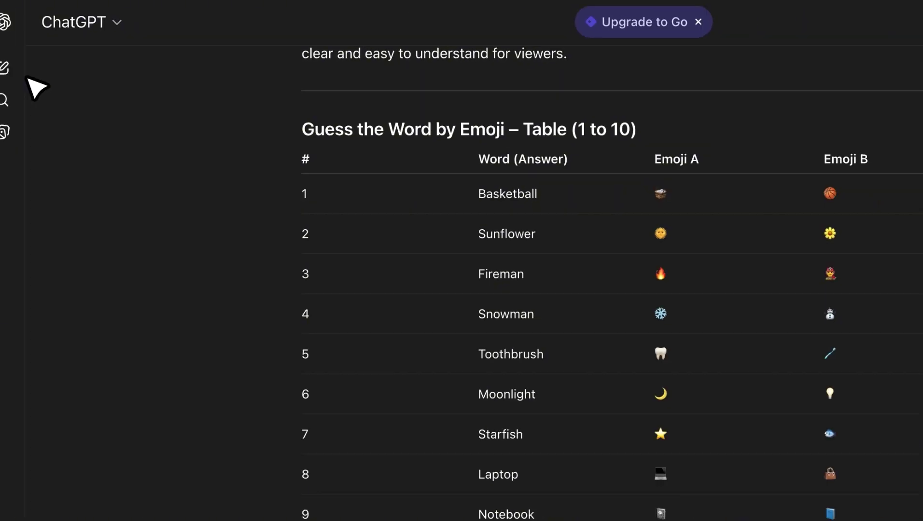
In a new chat, request a four-column table for Numbers 1 to 20 for a "Guess the fruit by emoji Quiz" video.
{"action": "left_click", "coordinate": [17, 51]}
{"action": "type", "text": "I want to create \"Guess the word by emoji Quiz\" video  Give me a table of four columns for Numbers 1 to 10 Column 1: Numbers Column 2: Word Column 3: Emoji A Column 4: Emoji B  Note: The word is a compound word that two emojis can represent, For example, Basket ball."}
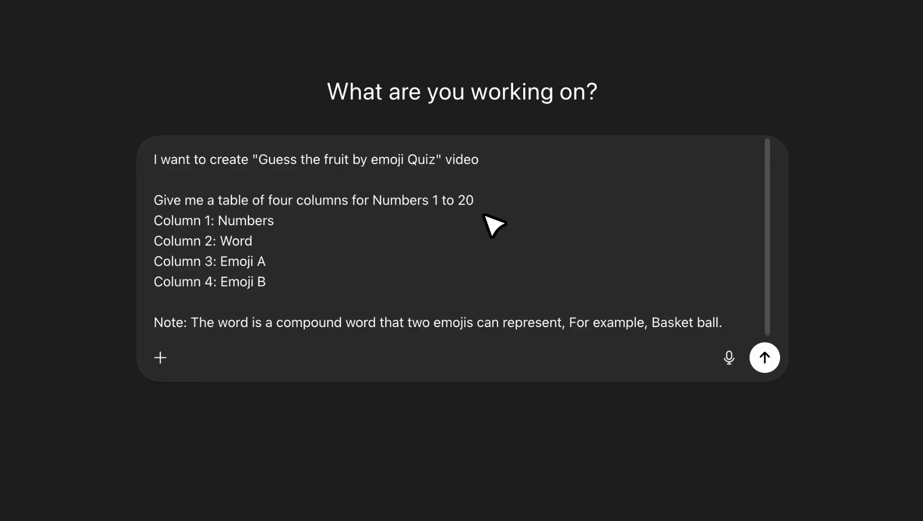
{"action": "left_click", "coordinate": [767, 362]}
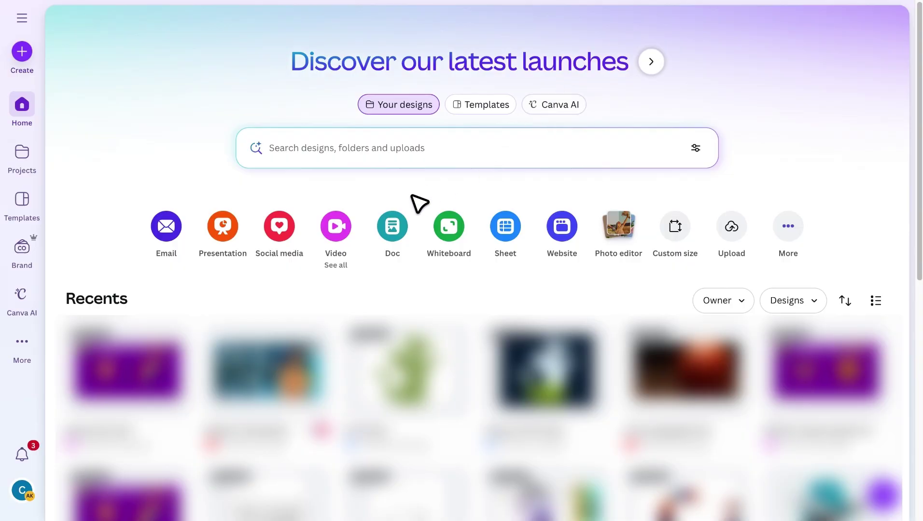
Switch to Canva and create a new Video (Landscape) design at 1920 × 1080 px.
{"action": "left_click", "coordinate": [341, 231]}
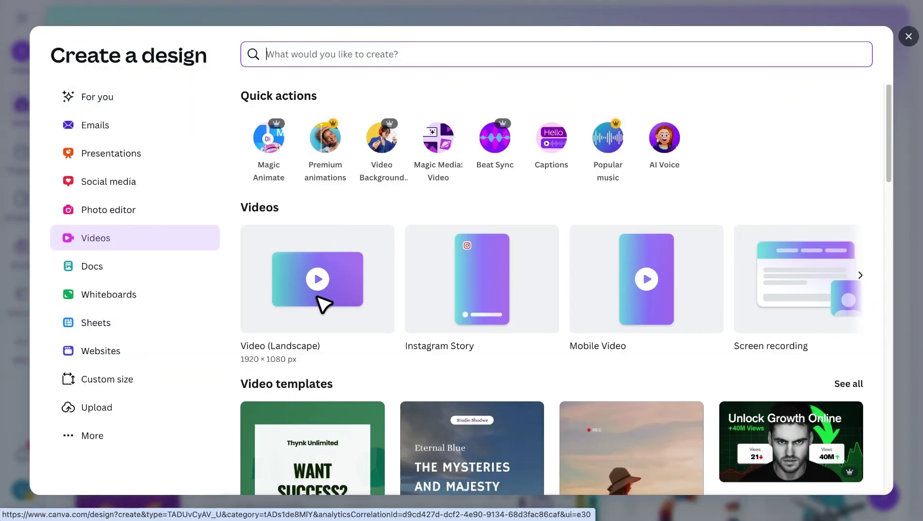
{"action": "left_click", "coordinate": [323, 304]}
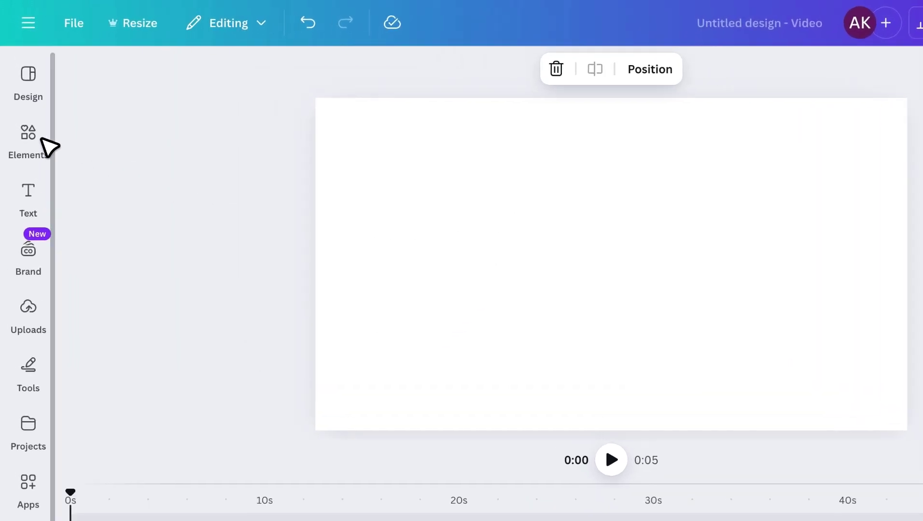
Search the video elements for "spiral background", add the 22-second purple clip, and trim it to about 11 seconds.
{"action": "left_click", "coordinate": [33, 112]}
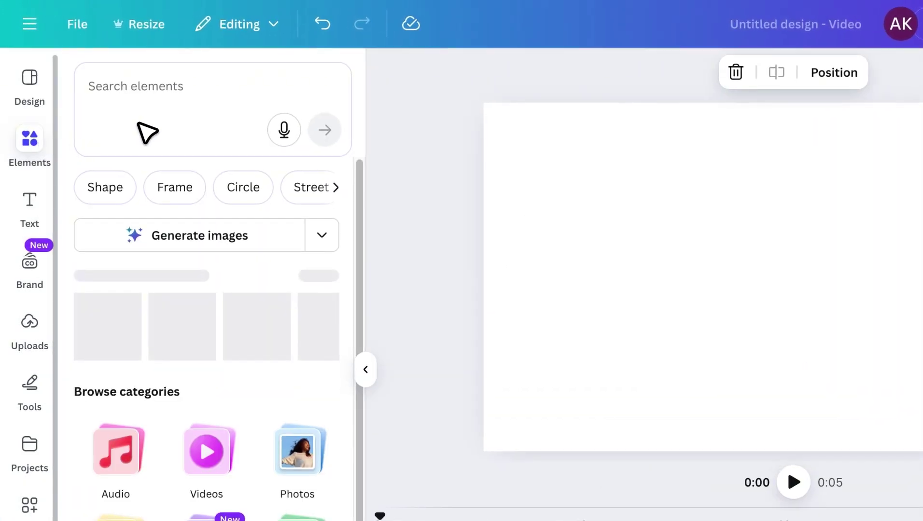
{"action": "type", "text": "spiral back"}
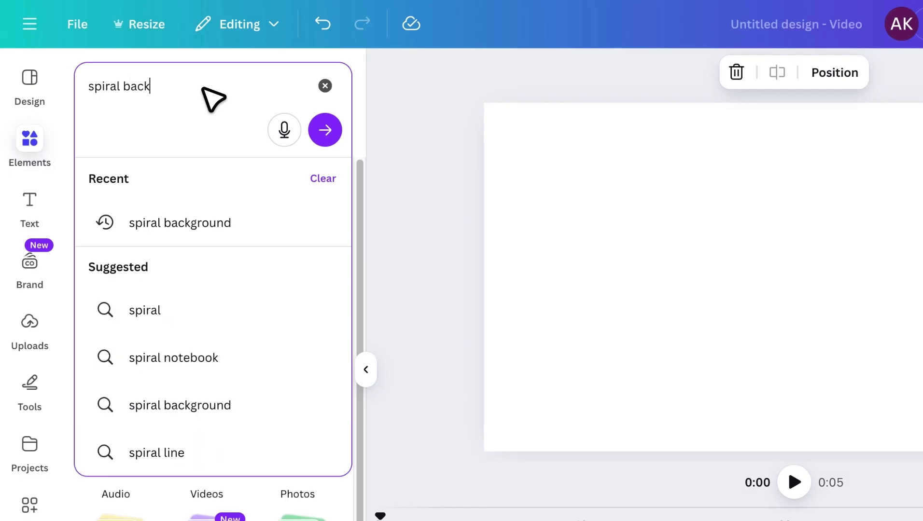
{"action": "type", "text": "ground"}
{"action": "key", "text": "Return"}
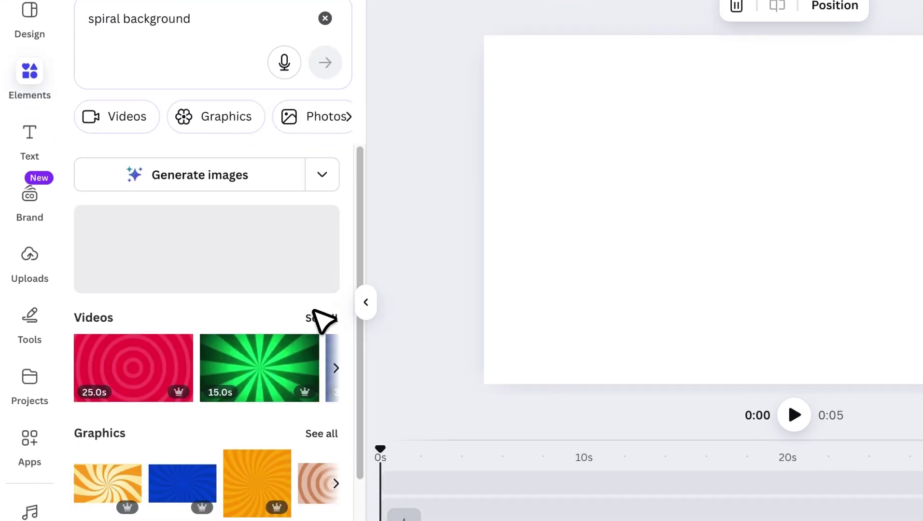
{"action": "left_click", "coordinate": [321, 384]}
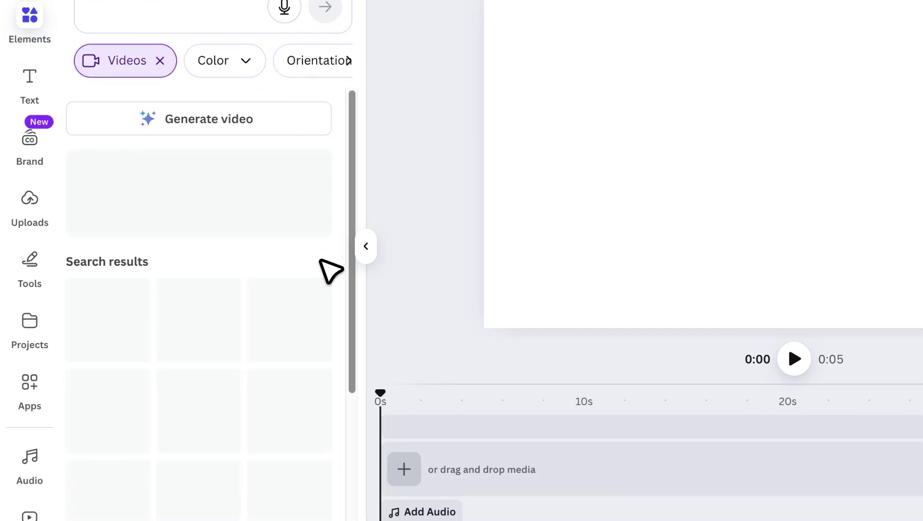
{"action": "scroll", "coordinate": [330, 268], "scroll_direction": "down", "scroll_amount": 12}
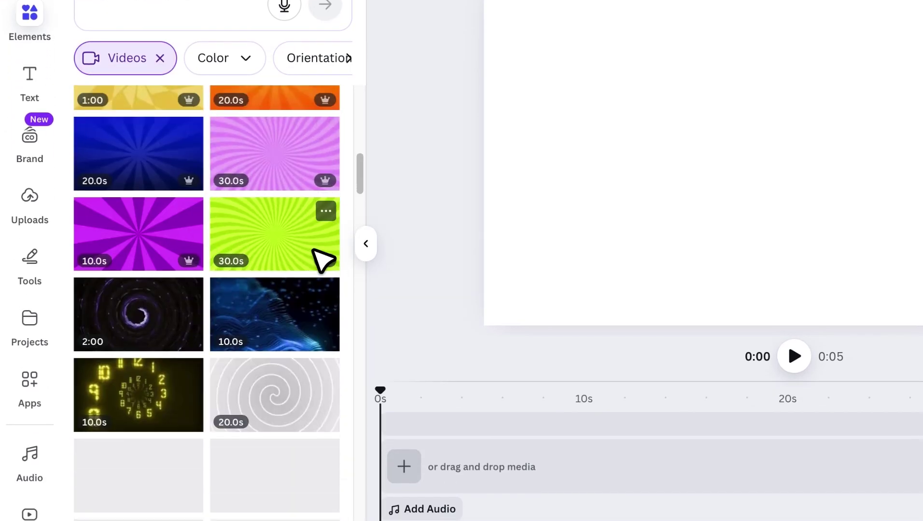
{"action": "scroll", "coordinate": [323, 260], "scroll_direction": "down", "scroll_amount": 5}
{"action": "left_click", "coordinate": [146, 319]}
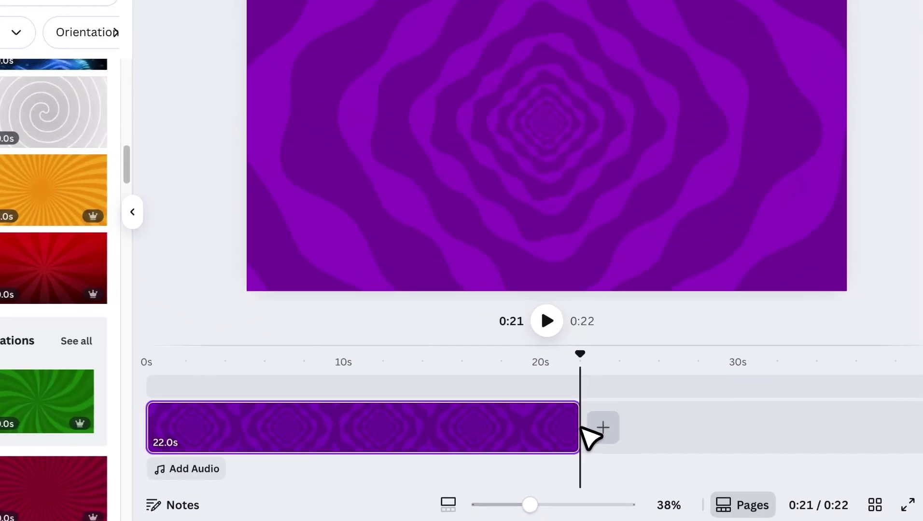
{"action": "left_click_drag", "start_coordinate": [611, 429], "coordinate": [464, 439]}
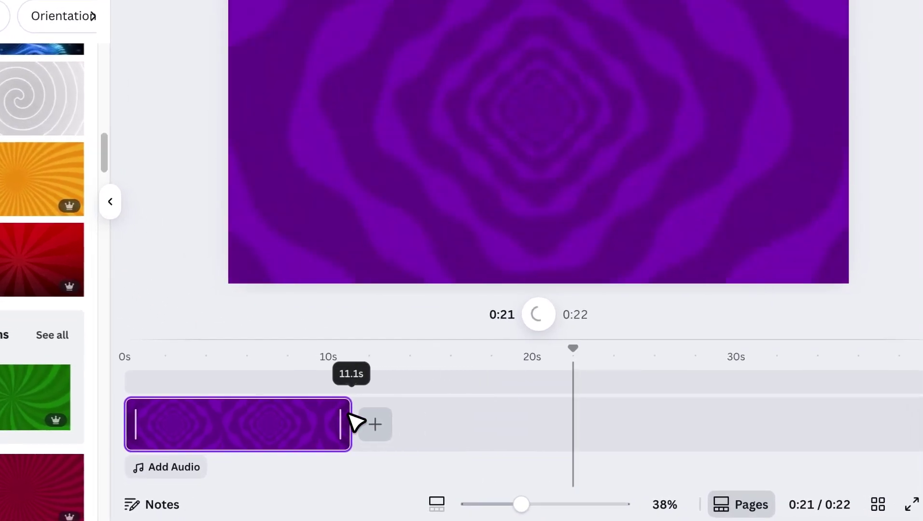
{"action": "left_click_drag", "start_coordinate": [355, 424], "coordinate": [352, 424]}
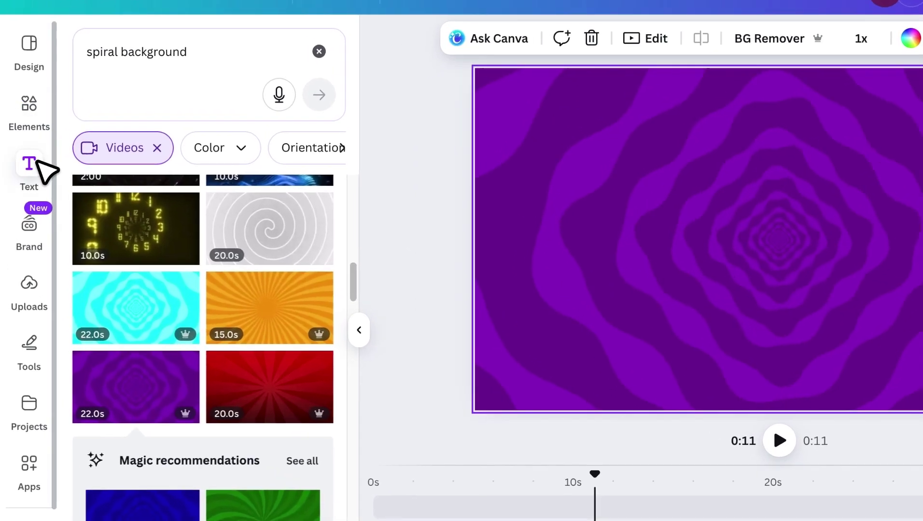
Add a heading to the canvas with the text "guess the word".
{"action": "left_click", "coordinate": [22, 153]}
{"action": "left_click", "coordinate": [140, 301]}
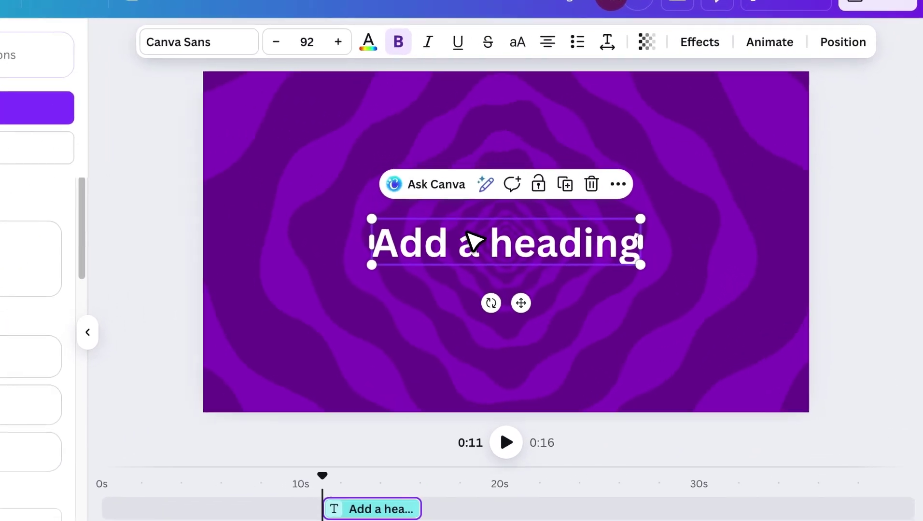
{"action": "double_click", "coordinate": [468, 239]}
{"action": "type", "text": "guess the word"}
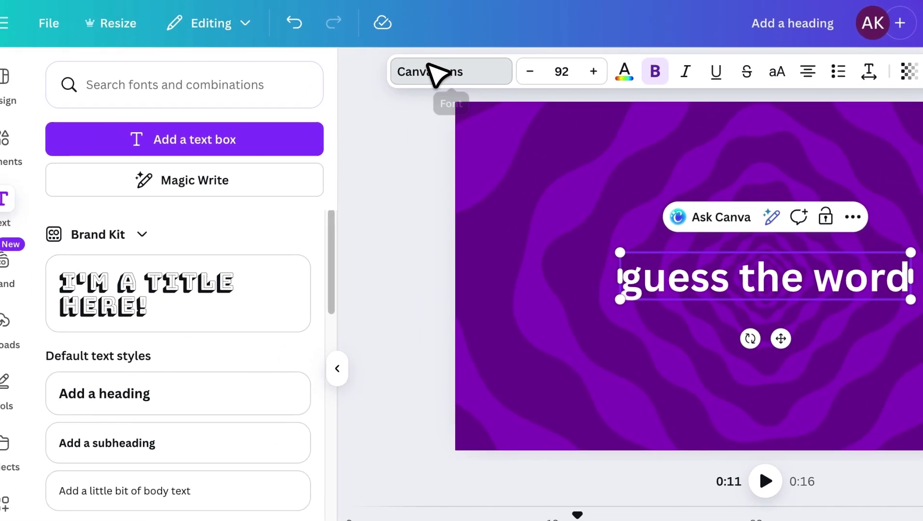
Format the heading as uppercase Archivo Black at size 80 and center it near the canvas's upper edge.
{"action": "left_click", "coordinate": [162, 40]}
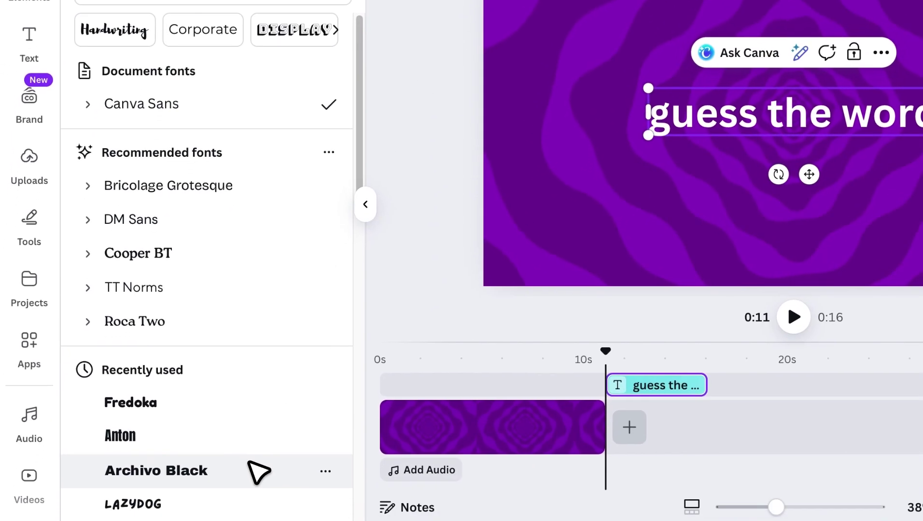
{"action": "left_click", "coordinate": [256, 468]}
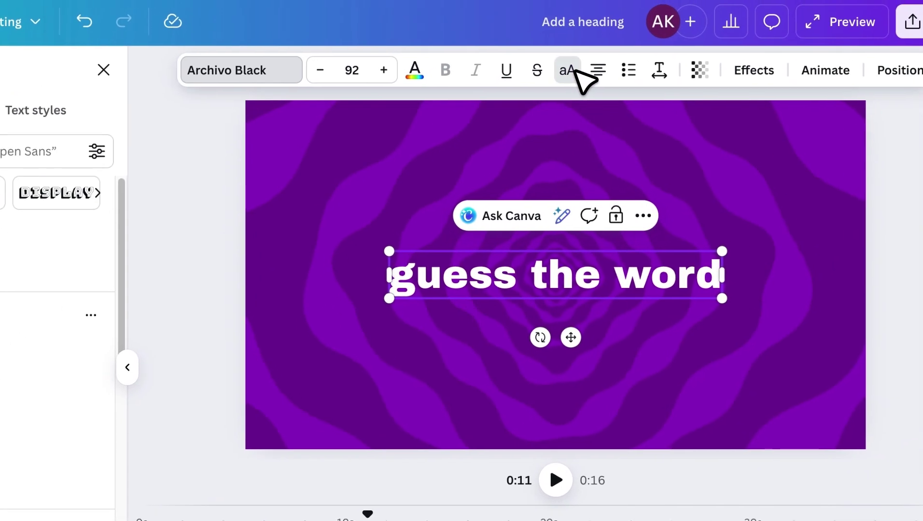
{"action": "left_click", "coordinate": [599, 53]}
{"action": "left_click", "coordinate": [316, 72]}
{"action": "left_click", "coordinate": [315, 71]}
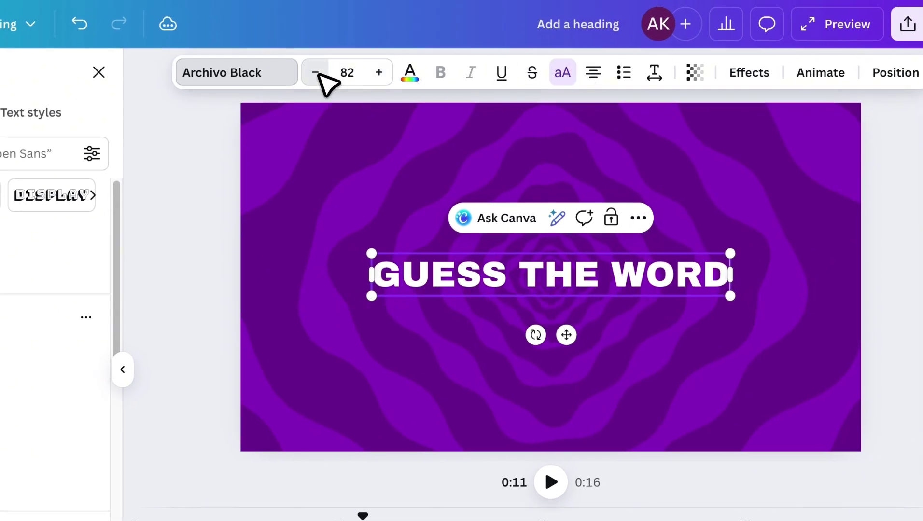
{"action": "left_click", "coordinate": [315, 72]}
{"action": "left_click_drag", "start_coordinate": [577, 289], "coordinate": [519, 218]}
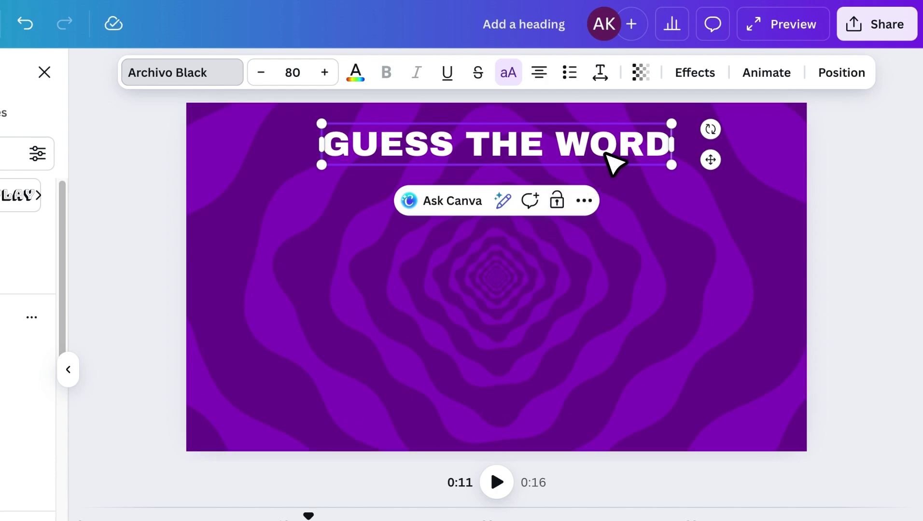
Apply the Shadow effect to the heading with the shadow color #000000.
{"action": "left_click", "coordinate": [696, 71]}
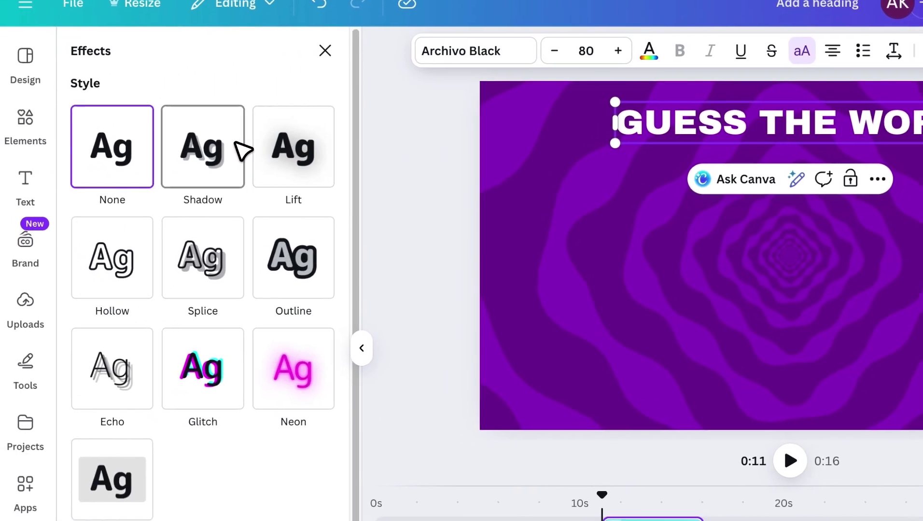
{"action": "left_click", "coordinate": [239, 148]}
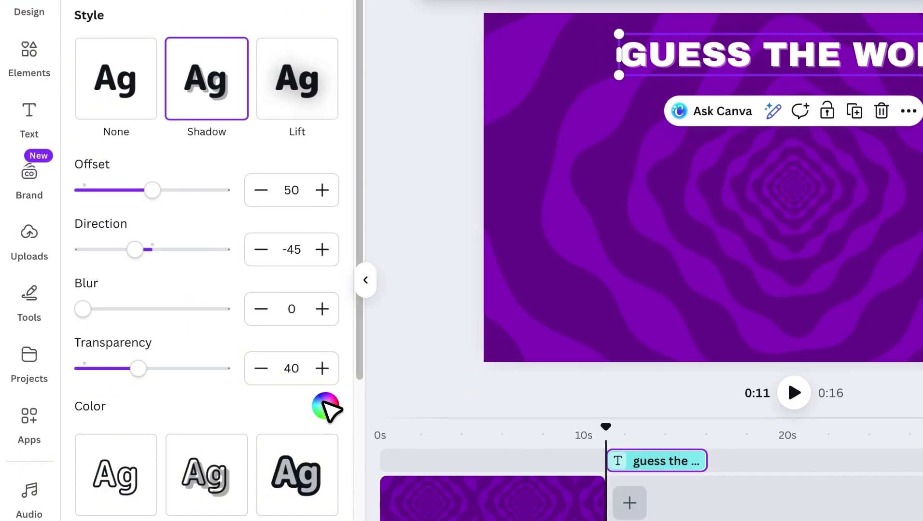
{"action": "left_click", "coordinate": [325, 473]}
{"action": "left_click", "coordinate": [89, 147]}
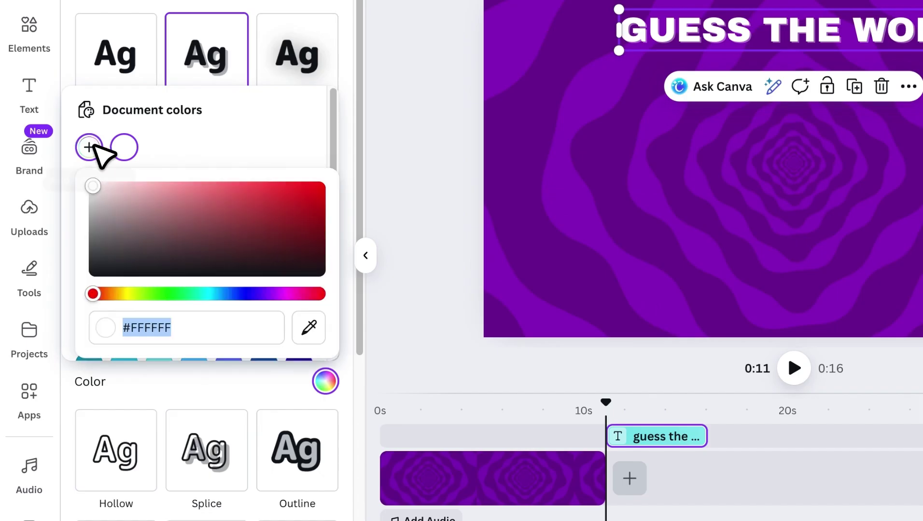
{"action": "left_click_drag", "start_coordinate": [92, 186], "coordinate": [89, 306]}
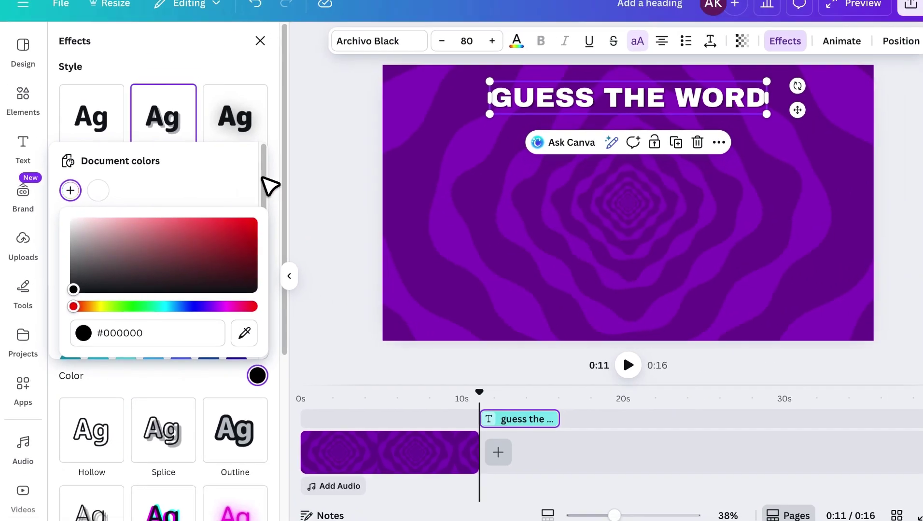
{"action": "left_click", "coordinate": [338, 148]}
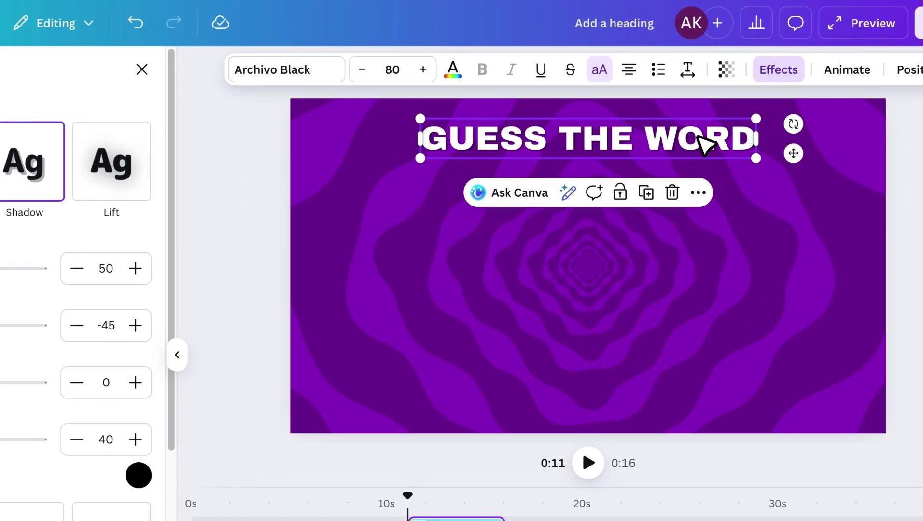
Color the word "WORD" in the heading yellow.
{"action": "double_click", "coordinate": [688, 110]}
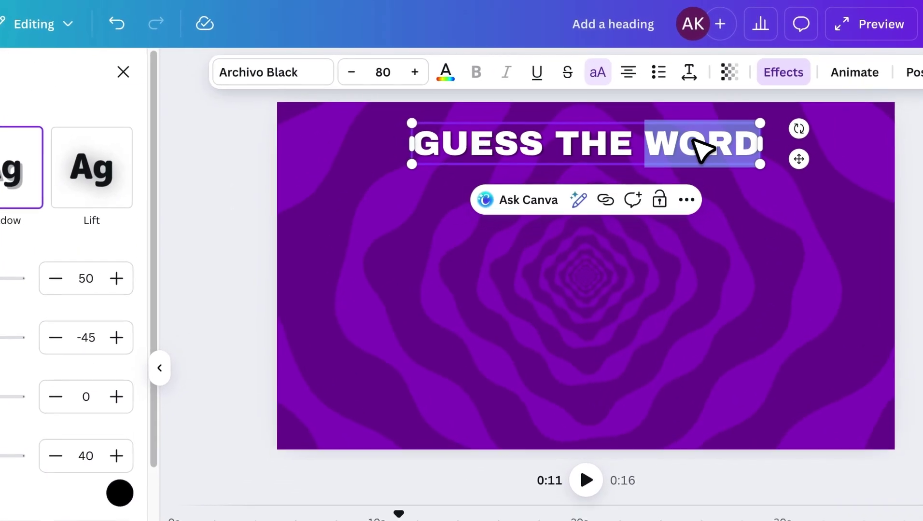
{"action": "left_click", "coordinate": [444, 77]}
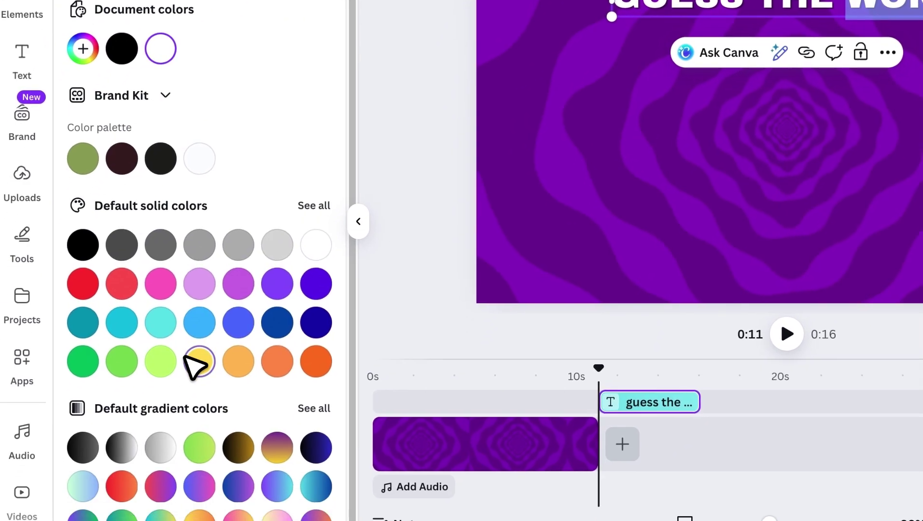
{"action": "left_click", "coordinate": [0, 509]}
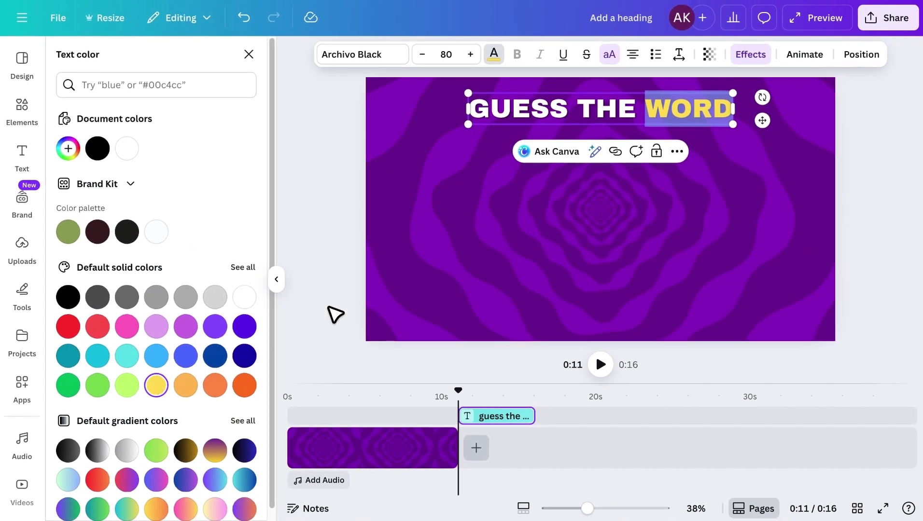
{"action": "left_click", "coordinate": [469, 247]}
Enlarge the heading to font size 88 and recenter it near the canvas's upper edge.
{"action": "left_click", "coordinate": [526, 84]}
{"action": "left_click_drag", "start_coordinate": [467, 125], "coordinate": [441, 127]}
{"action": "left_click_drag", "start_coordinate": [596, 118], "coordinate": [610, 119]}
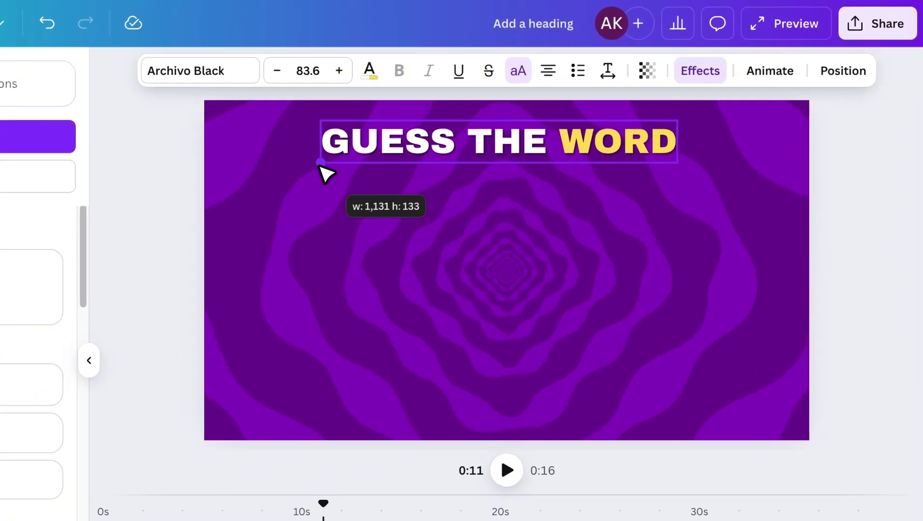
{"action": "left_click_drag", "start_coordinate": [504, 150], "coordinate": [506, 152]}
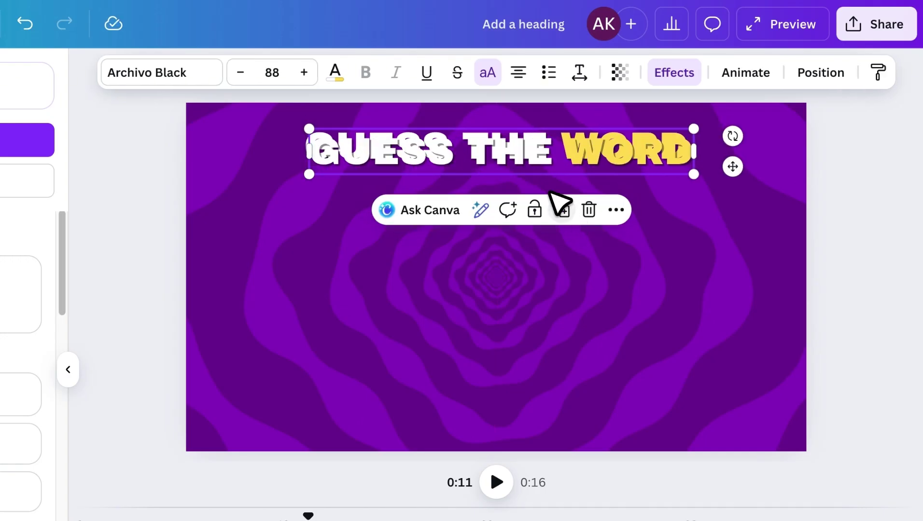
Duplicate the heading and replace the copy's text with "1", placed below the original heading.
{"action": "left_click", "coordinate": [556, 204]}
{"action": "type", "text": "1"}
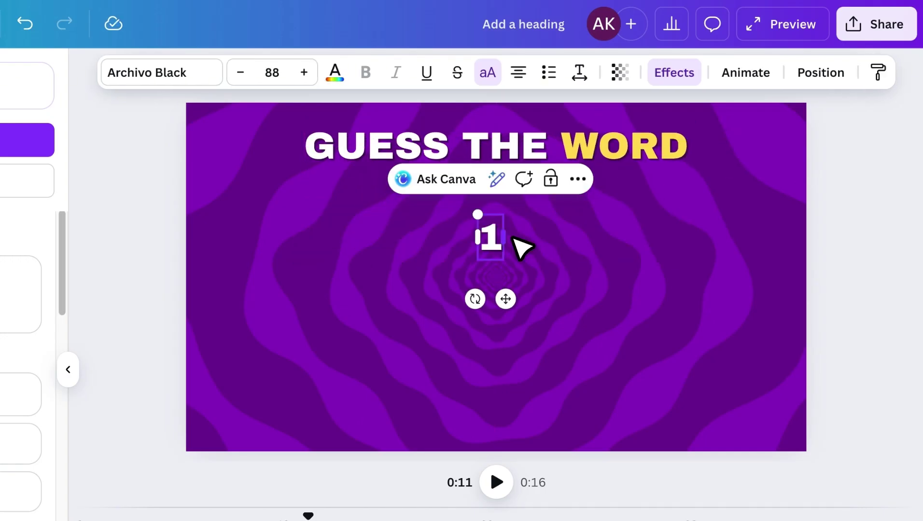
{"action": "left_click", "coordinate": [515, 243]}
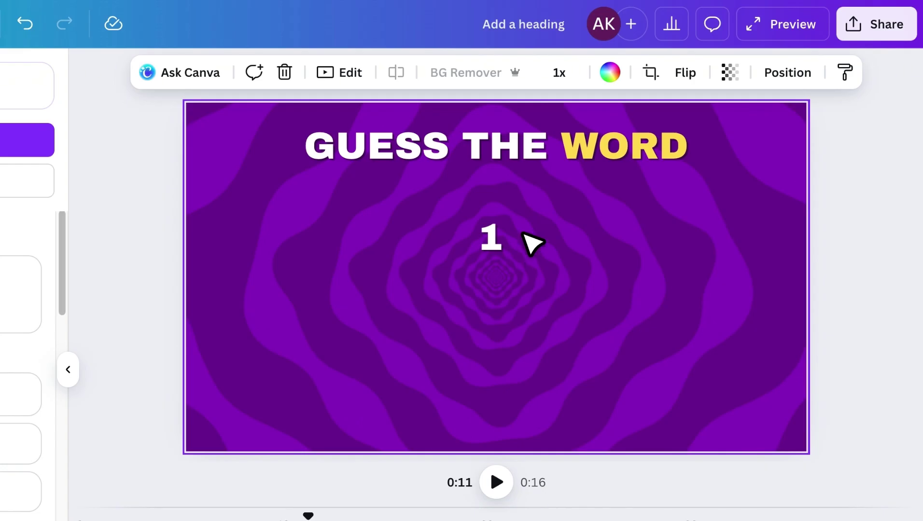
Add a circle to the canvas and give it a yellow stroke and a black #000000 fill.
{"action": "key", "text": "c"}
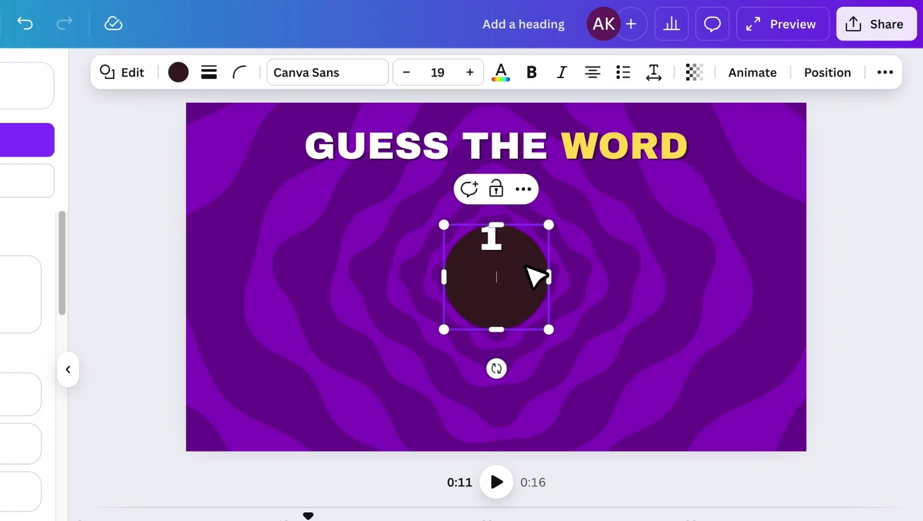
{"action": "left_click", "coordinate": [208, 73]}
{"action": "left_click_drag", "start_coordinate": [99, 189], "coordinate": [128, 191]}
{"action": "left_click", "coordinate": [231, 73]}
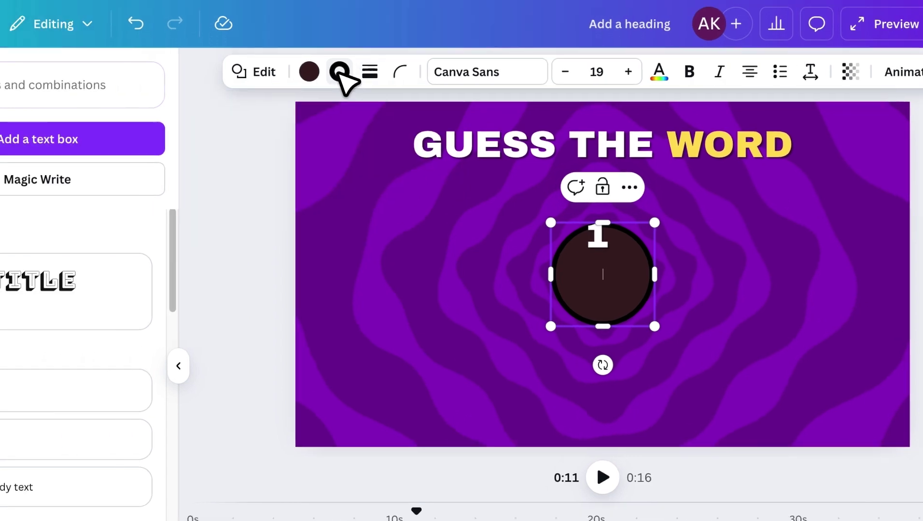
{"action": "left_click", "coordinate": [206, 196]}
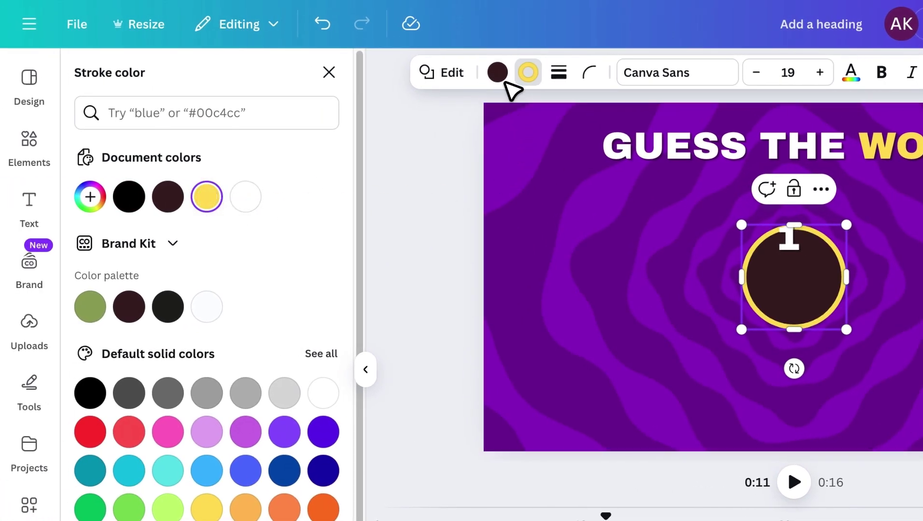
{"action": "left_click", "coordinate": [503, 74]}
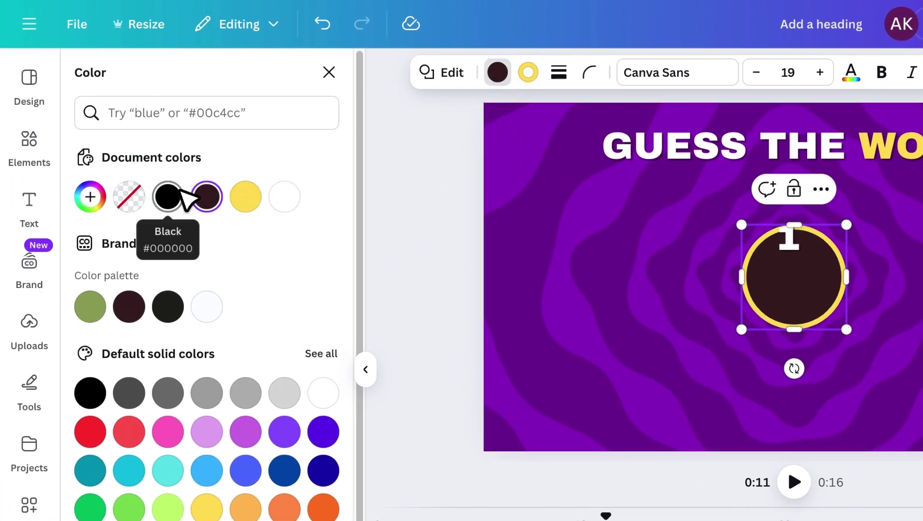
{"action": "left_click", "coordinate": [182, 194]}
Fit a smaller circle closely around the centered number 1 and color the number yellow.
{"action": "left_click", "coordinate": [648, 240]}
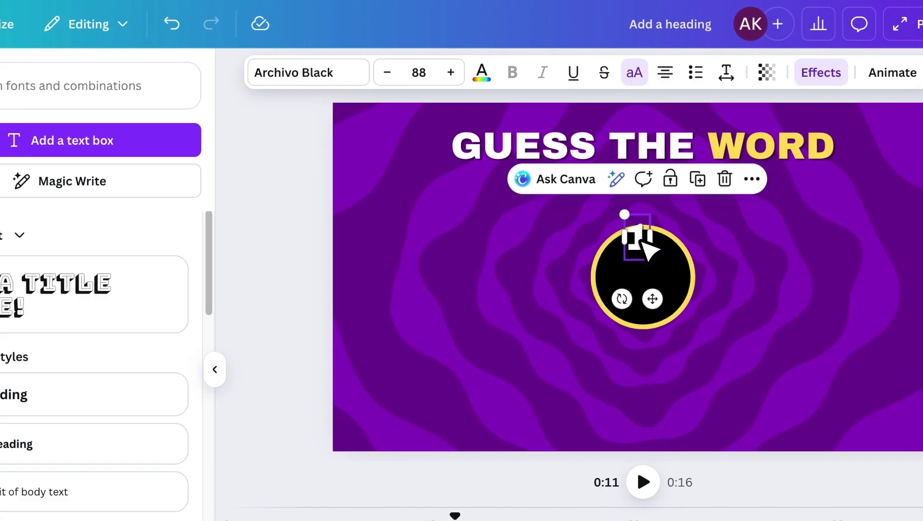
{"action": "left_click_drag", "start_coordinate": [648, 241], "coordinate": [660, 288]}
{"action": "left_click", "coordinate": [691, 319]}
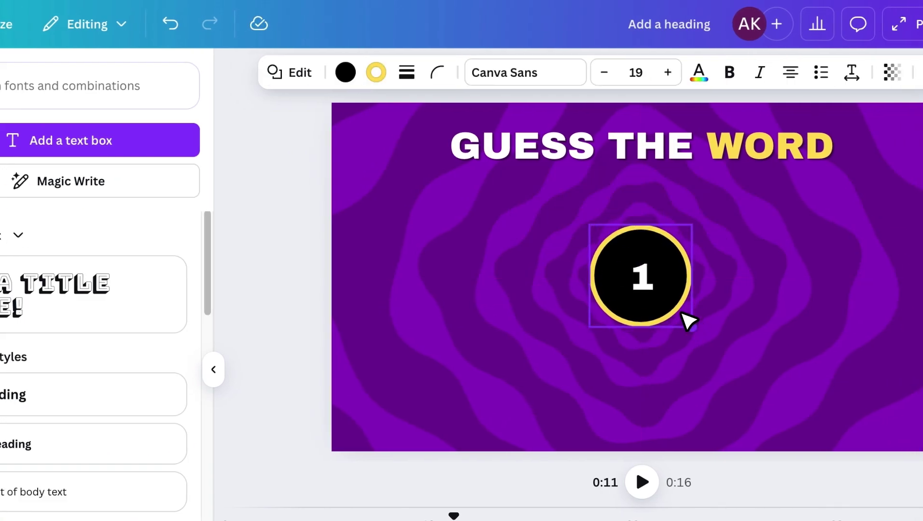
{"action": "left_click_drag", "start_coordinate": [691, 323], "coordinate": [664, 301]}
{"action": "key", "text": "ctrl+z"}
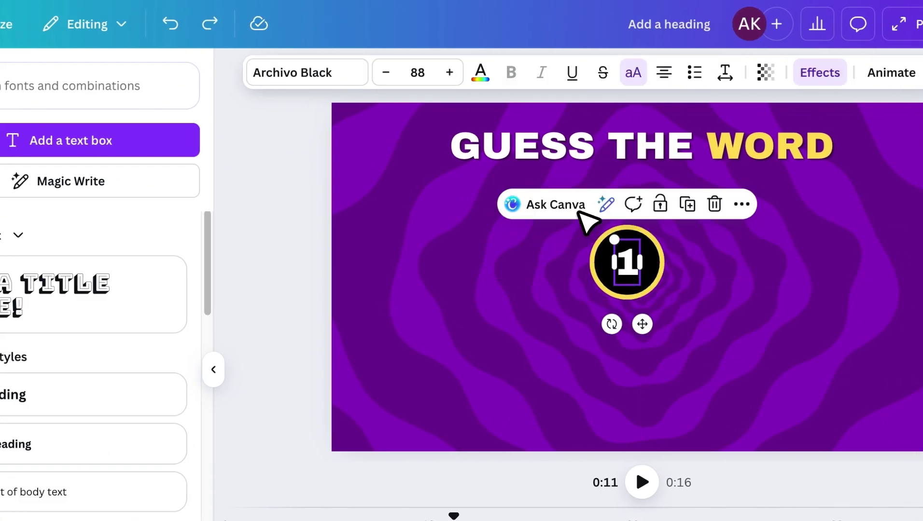
{"action": "left_click", "coordinate": [479, 81]}
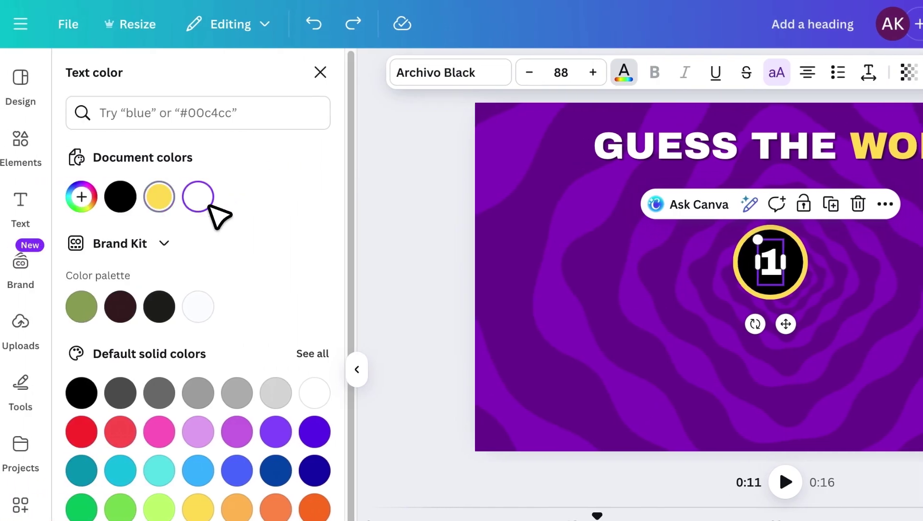
{"action": "left_click", "coordinate": [16, 196]}
Move the number and its circle together to the canvas's upper-left corner beside the heading, slightly reducing their size.
{"action": "left_click", "coordinate": [680, 273]}
{"action": "left_click", "coordinate": [680, 270]}
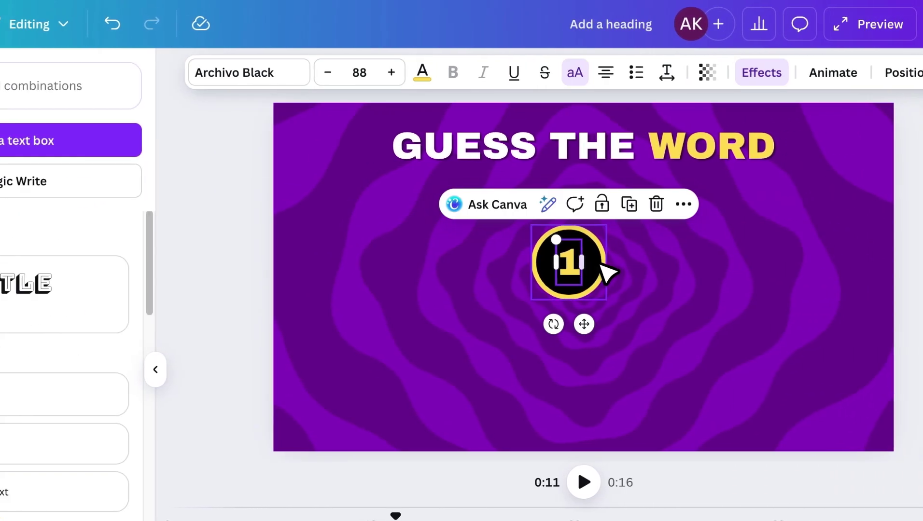
{"action": "left_click", "coordinate": [680, 271], "text": "shift"}
{"action": "left_click_drag", "start_coordinate": [607, 273], "coordinate": [358, 163]}
{"action": "left_click_drag", "start_coordinate": [364, 201], "coordinate": [325, 161]}
{"action": "left_click", "coordinate": [370, 183]}
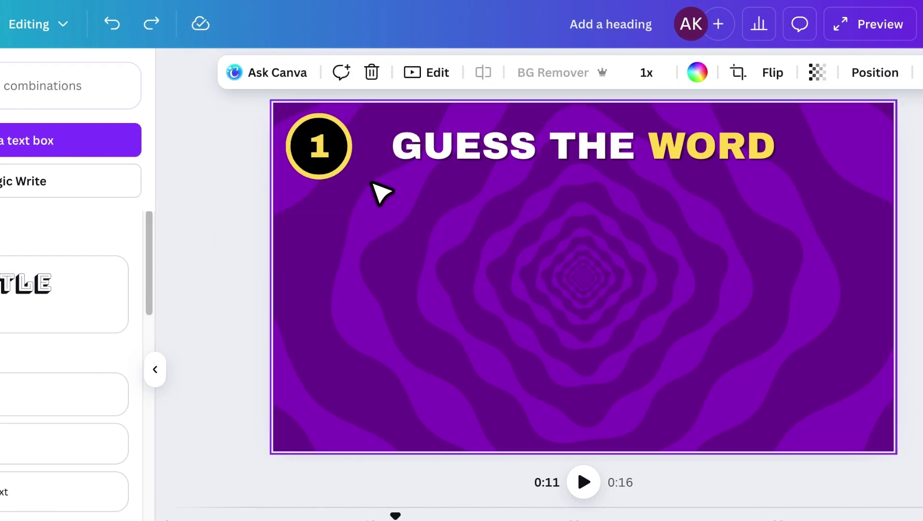
Duplicate the heading into the middle of the canvas and replace the copy's text with the fire emoji from the ChatGPT table.
{"action": "right_click", "coordinate": [545, 151]}
{"action": "left_click", "coordinate": [601, 270]}
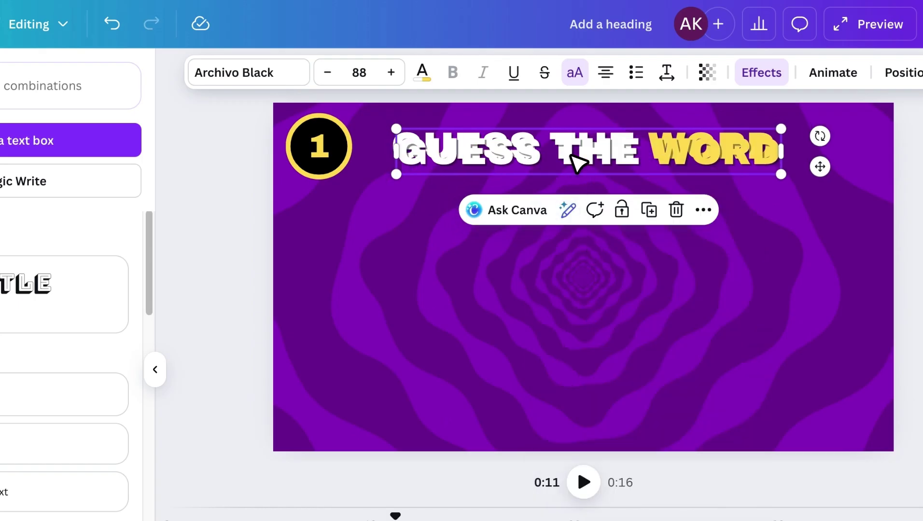
{"action": "left_click_drag", "start_coordinate": [577, 161], "coordinate": [566, 264]}
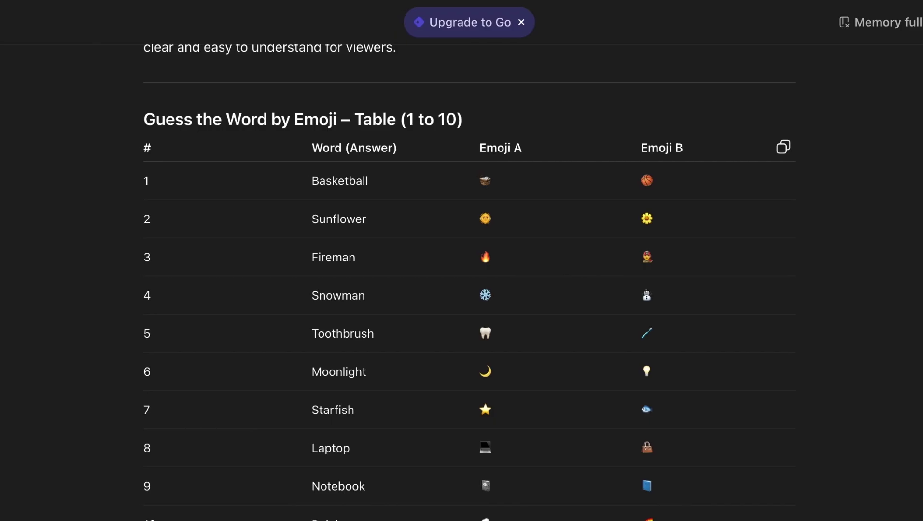
{"action": "key", "text": "super+c"}
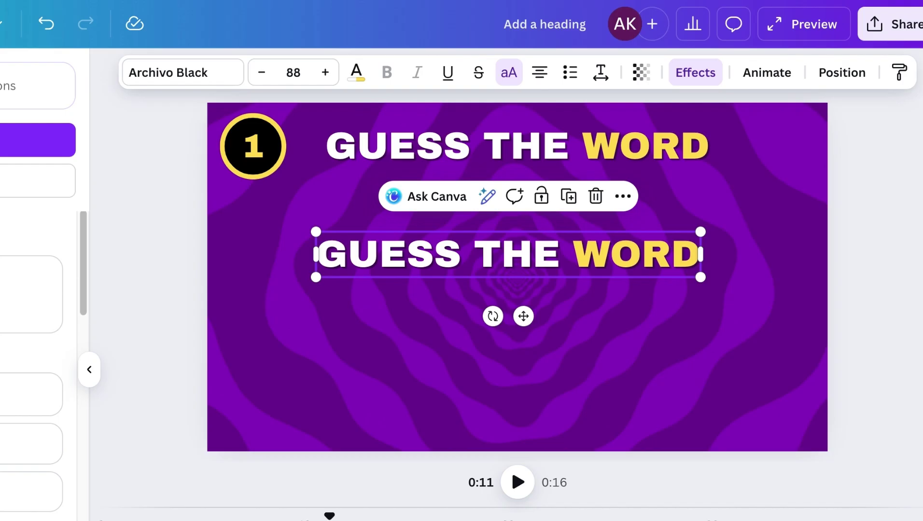
{"action": "double_click", "coordinate": [418, 251]}
{"action": "key", "text": "super+v"}
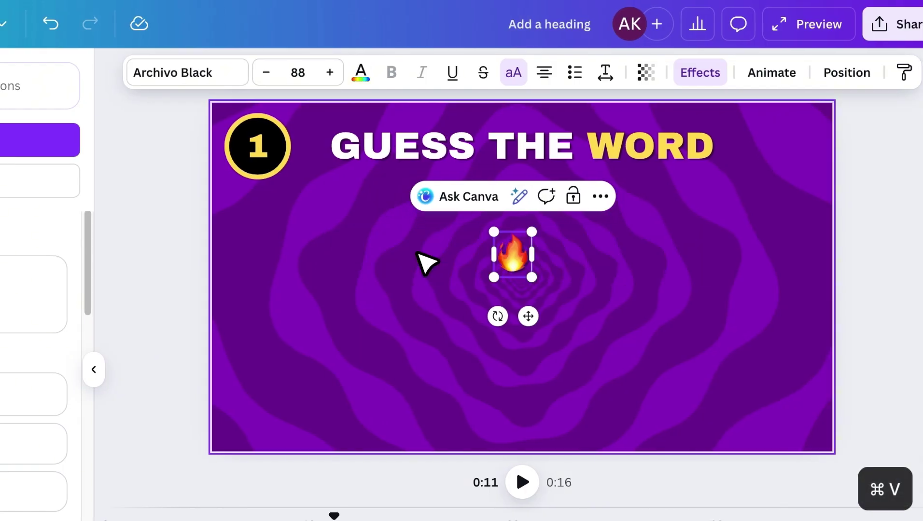
Set the fire emoji's font size to 300 and position it in the left half of the canvas.
{"action": "left_click", "coordinate": [302, 74]}
{"action": "type", "text": "300"}
{"action": "key", "text": "Return"}
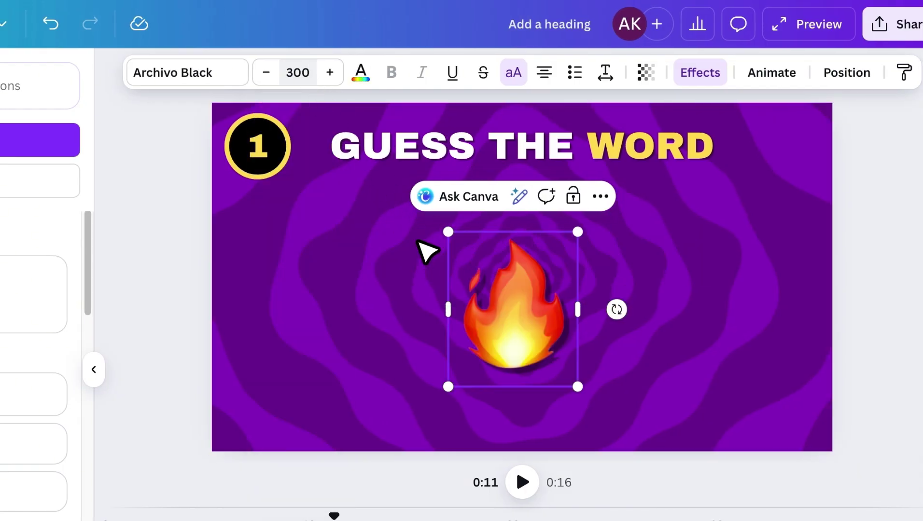
{"action": "left_click_drag", "start_coordinate": [536, 313], "coordinate": [597, 269]}
Duplicate the fire emoji into the right half of the canvas and replace the copy with the firefighter emoji.
{"action": "left_click", "coordinate": [413, 164]}
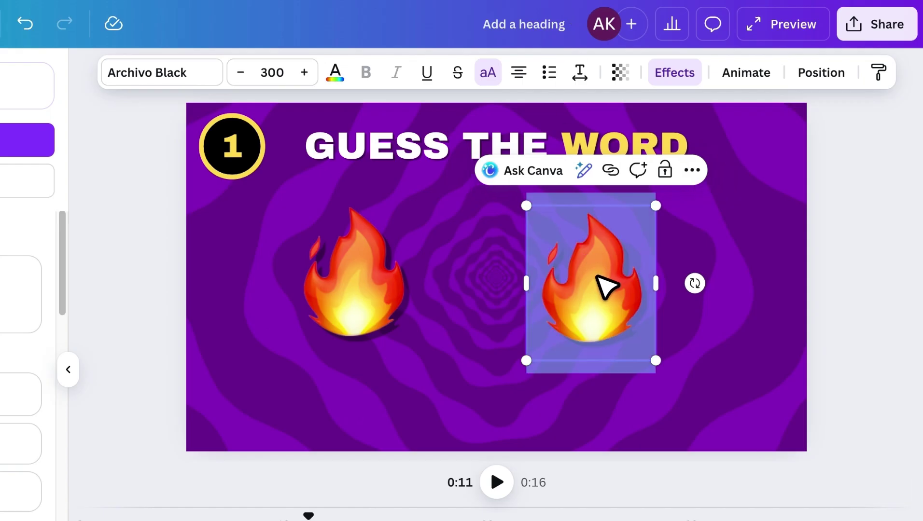
{"action": "key", "text": "super+v"}
{"action": "left_click", "coordinate": [427, 282]}
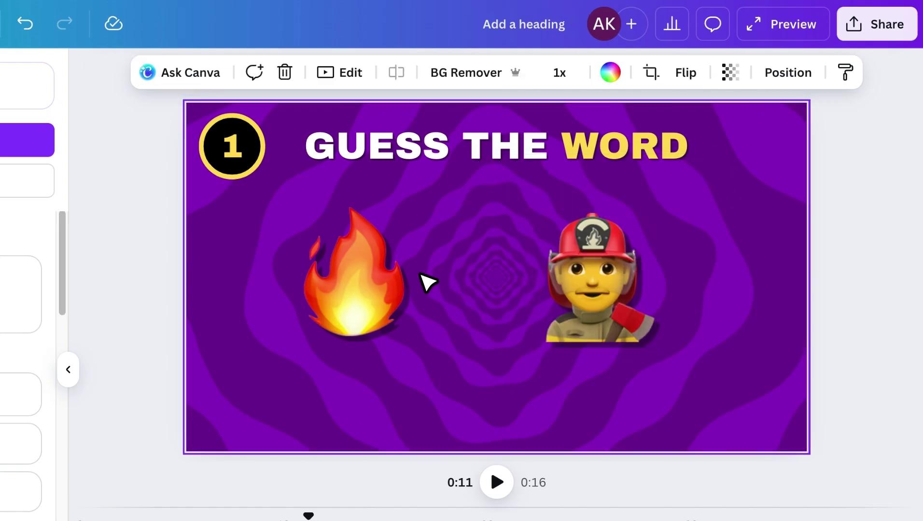
Select the fire and firefighter emojis together, align them in a row, and center the pair on the canvas.
{"action": "left_click", "coordinate": [415, 282]}
{"action": "left_click", "coordinate": [560, 282], "text": "shift"}
{"action": "left_click_drag", "start_coordinate": [552, 274], "coordinate": [570, 278]}
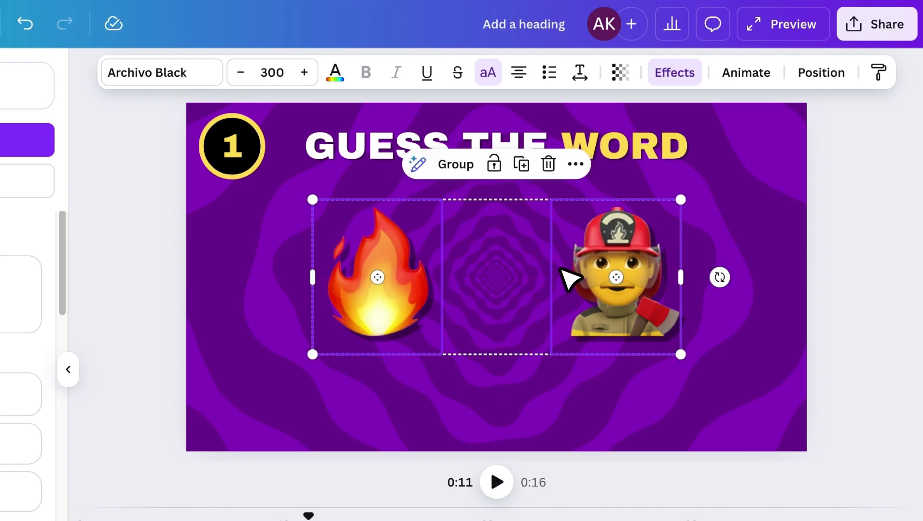
Adjust the direction of the Shadow effect on both emojis.
{"action": "left_click", "coordinate": [673, 82]}
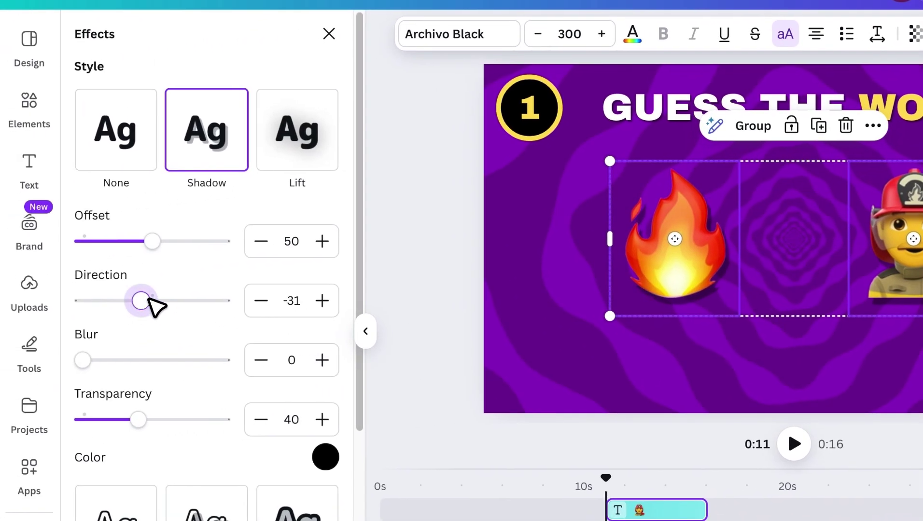
{"action": "left_click_drag", "start_coordinate": [150, 300], "coordinate": [169, 302]}
{"action": "left_click", "coordinate": [584, 356]}
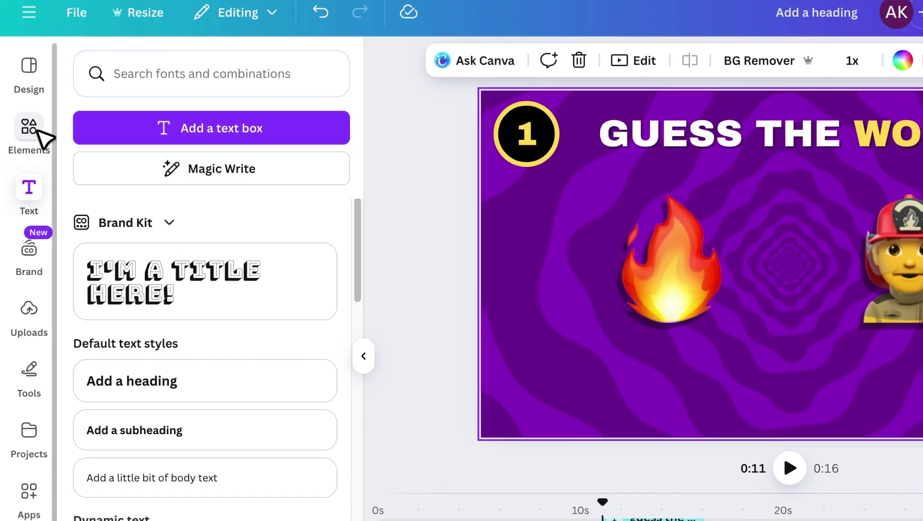
Search the video elements for "loading bar" and place the 11-second purple clip with the white bar on the canvas.
{"action": "left_click", "coordinate": [39, 131]}
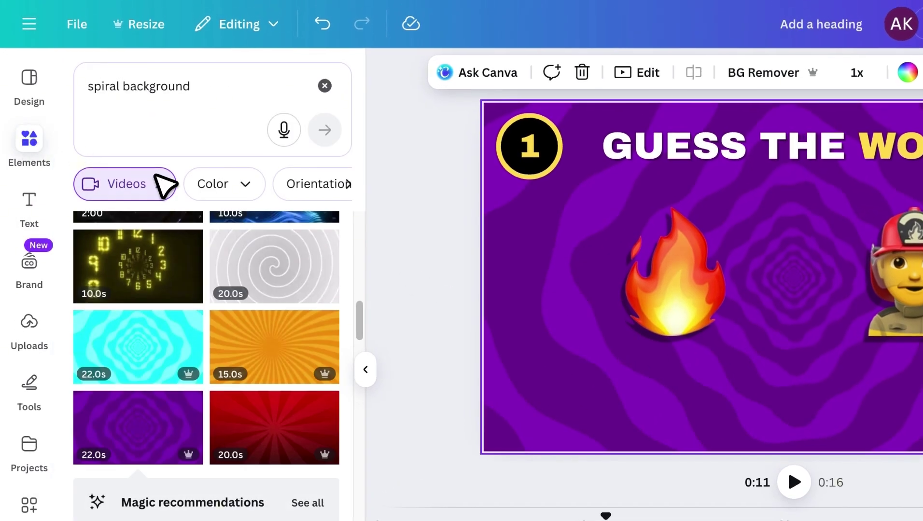
{"action": "left_click", "coordinate": [167, 172]}
{"action": "left_click", "coordinate": [234, 85]}
{"action": "type", "text": "load"}
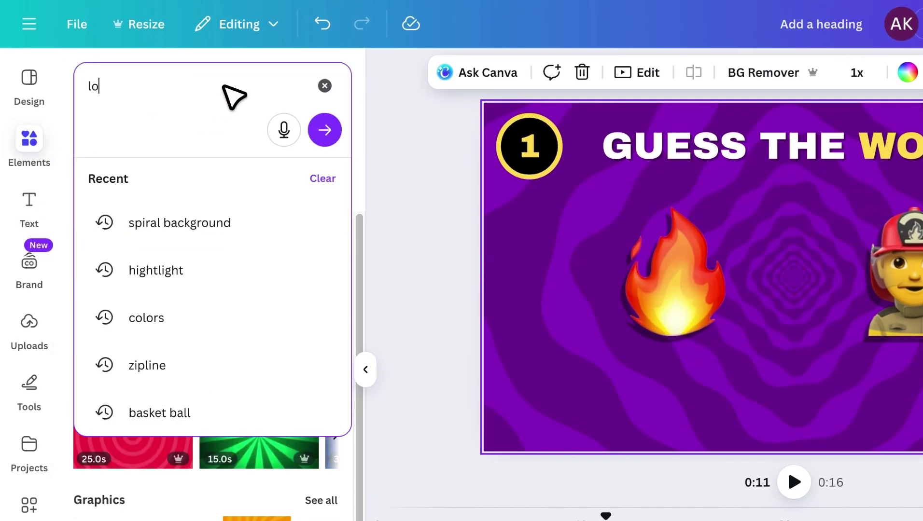
{"action": "left_click", "coordinate": [166, 213]}
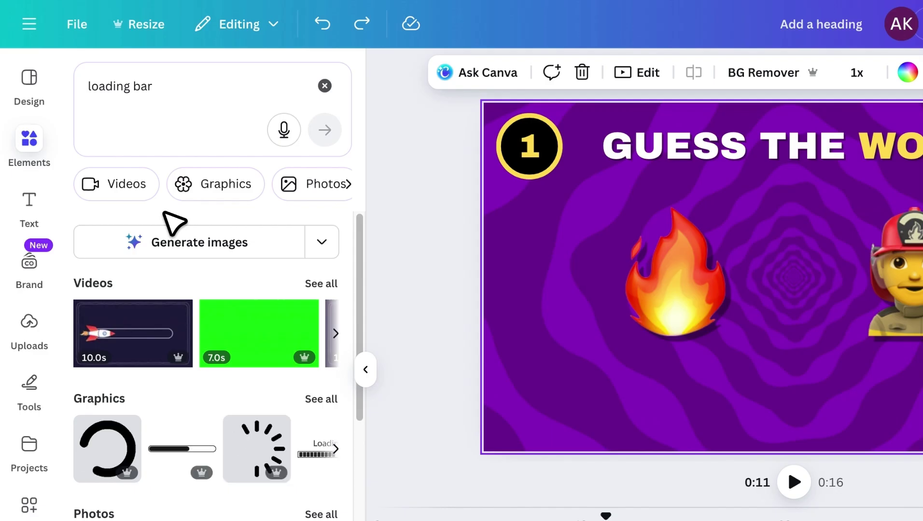
{"action": "left_click", "coordinate": [150, 185]}
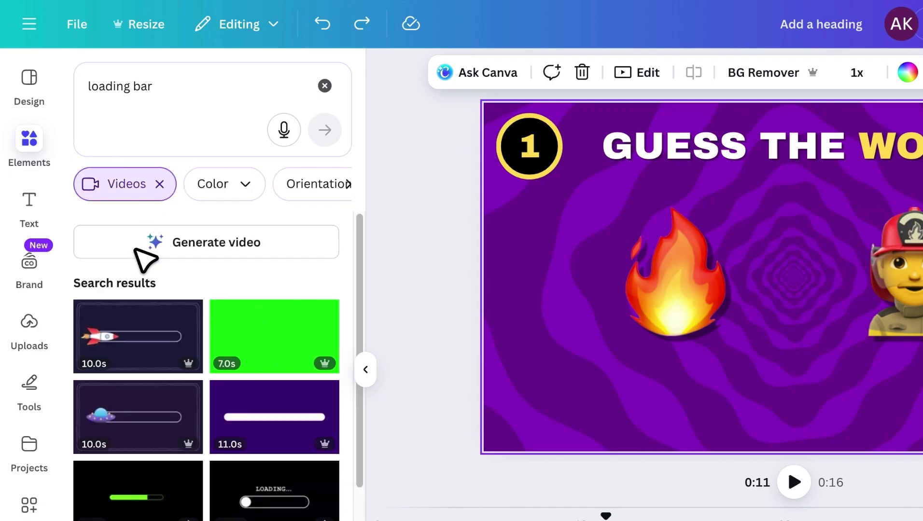
{"action": "left_click_drag", "start_coordinate": [260, 400], "coordinate": [768, 201]}
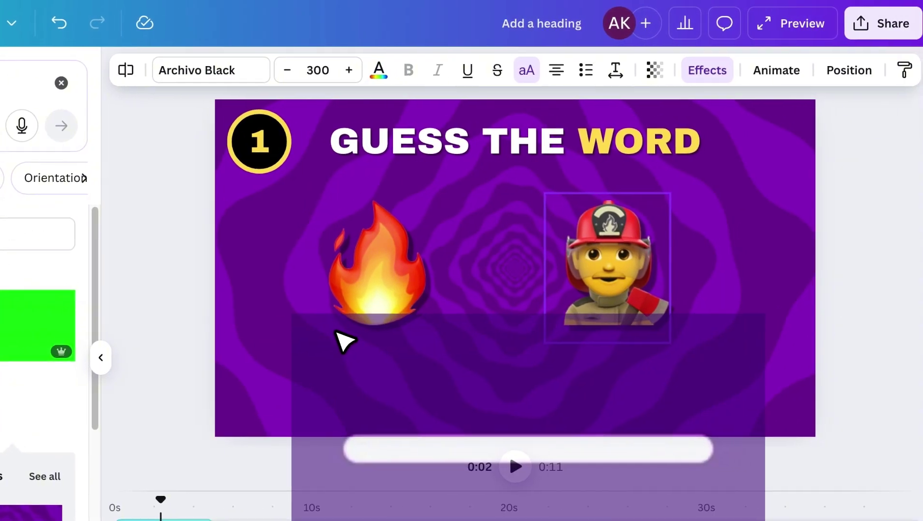
Move the loading bar clip above all other elements in the layer order.
{"action": "left_click", "coordinate": [494, 196]}
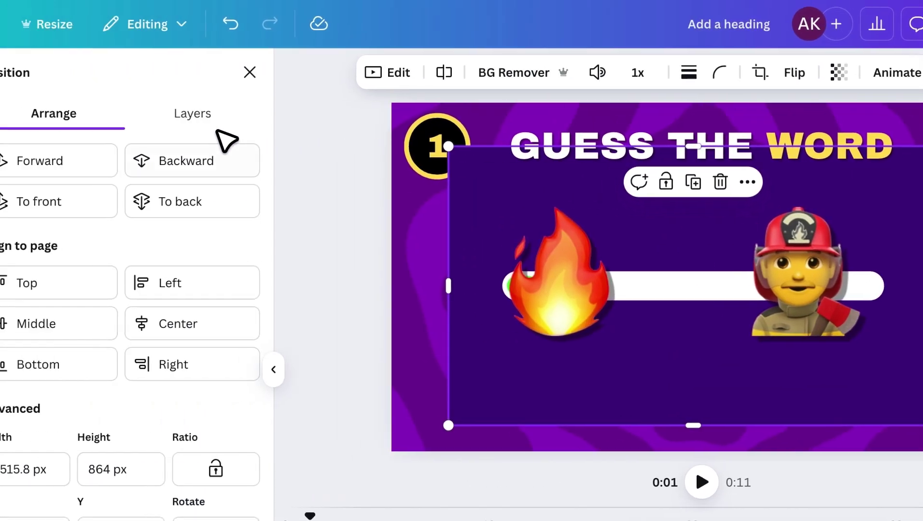
{"action": "left_click", "coordinate": [274, 117]}
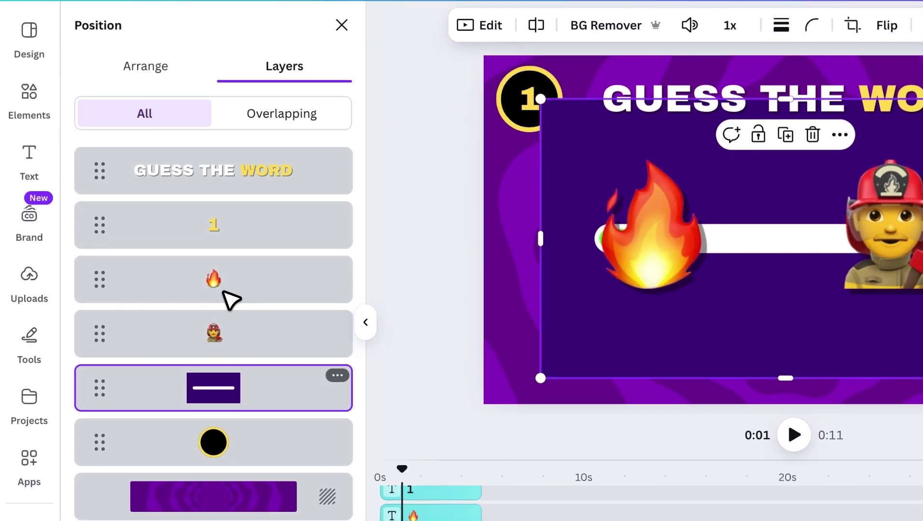
{"action": "left_click_drag", "start_coordinate": [223, 381], "coordinate": [241, 156]}
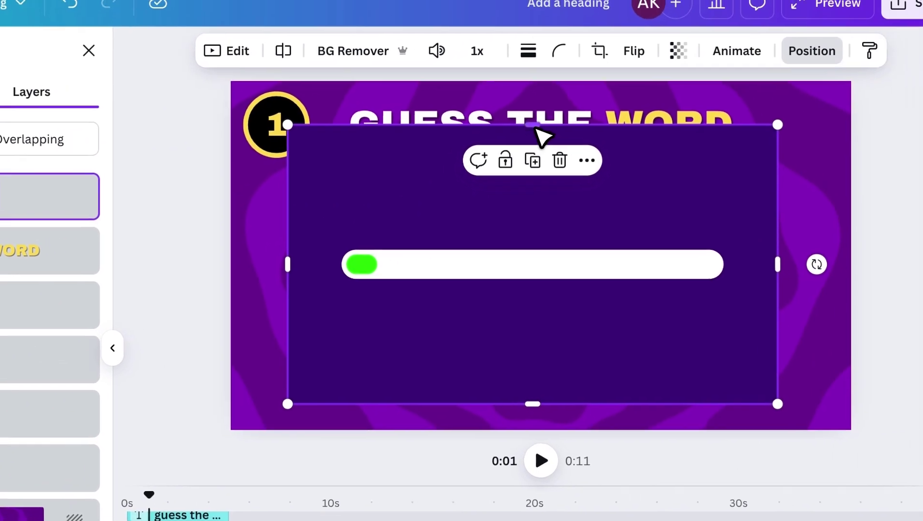
Crop the loading bar clip on all four sides down to the white bar and place it below the emojis.
{"action": "left_click_drag", "start_coordinate": [787, 91], "coordinate": [803, 214]}
{"action": "left_click_drag", "start_coordinate": [526, 260], "coordinate": [526, 261]}
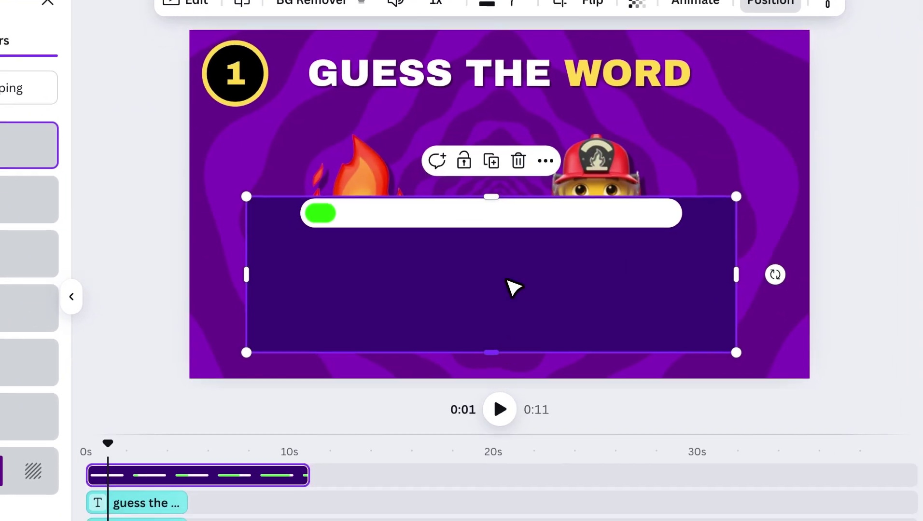
{"action": "left_click_drag", "start_coordinate": [504, 408], "coordinate": [526, 288]}
{"action": "left_click_drag", "start_coordinate": [244, 198], "coordinate": [298, 201]}
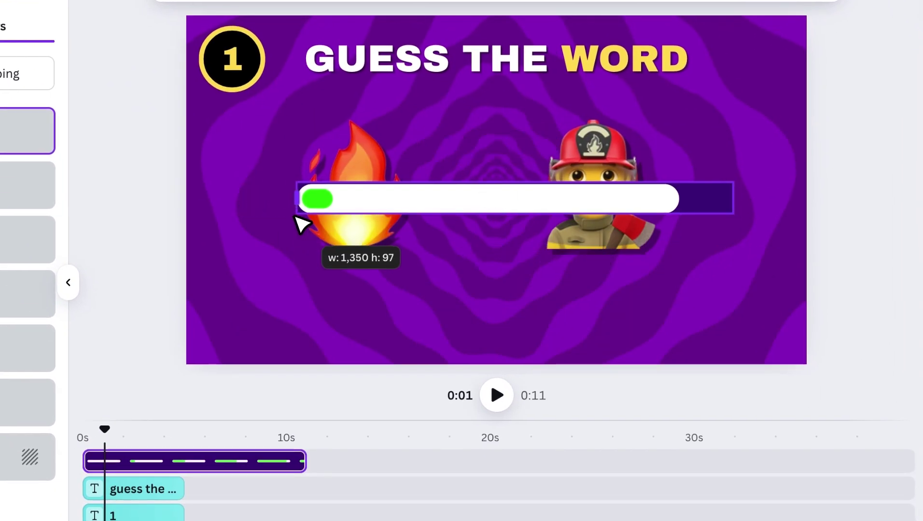
{"action": "left_click_drag", "start_coordinate": [733, 198], "coordinate": [690, 214]}
{"action": "left_click_drag", "start_coordinate": [542, 196], "coordinate": [538, 322]}
{"action": "left_click_drag", "start_coordinate": [546, 398], "coordinate": [546, 395]}
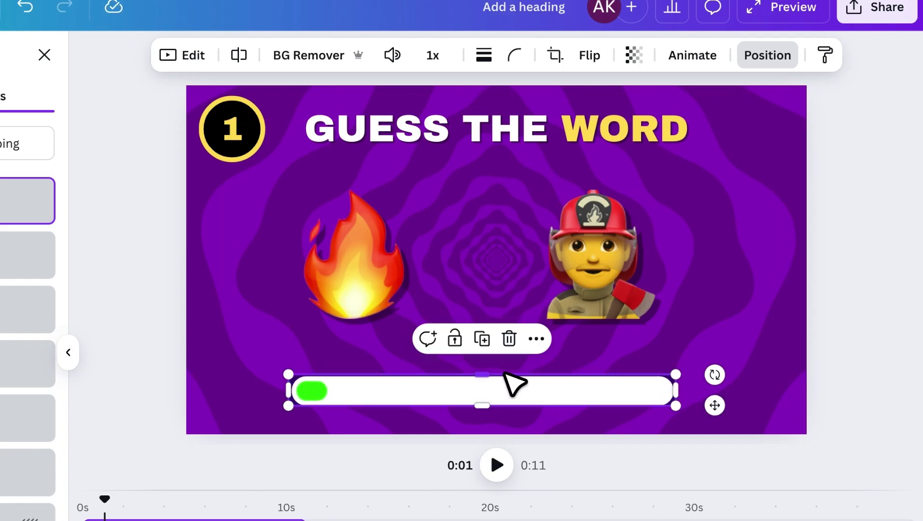
Round the corners of the loading bar clip and trim its edges tighter around the white bar.
{"action": "left_click", "coordinate": [514, 55]}
{"action": "left_click_drag", "start_coordinate": [473, 144], "coordinate": [783, 226]}
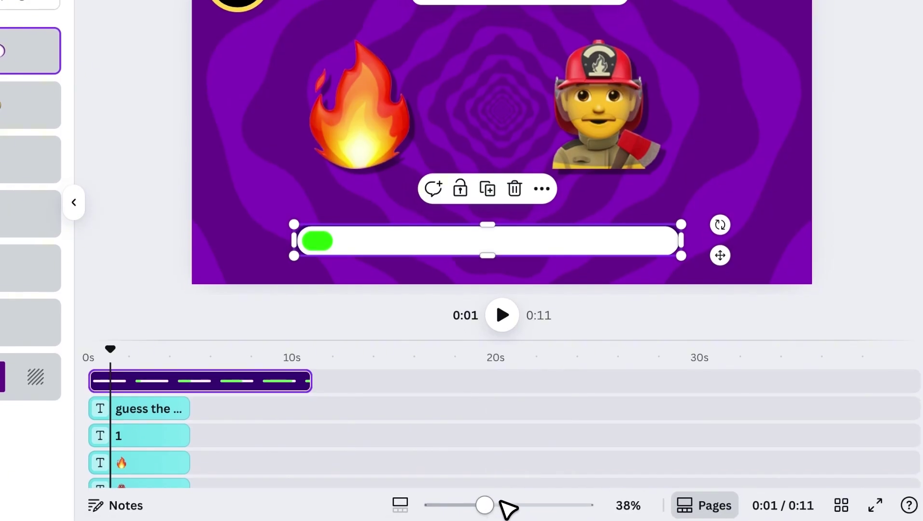
{"action": "left_click", "coordinate": [500, 510]}
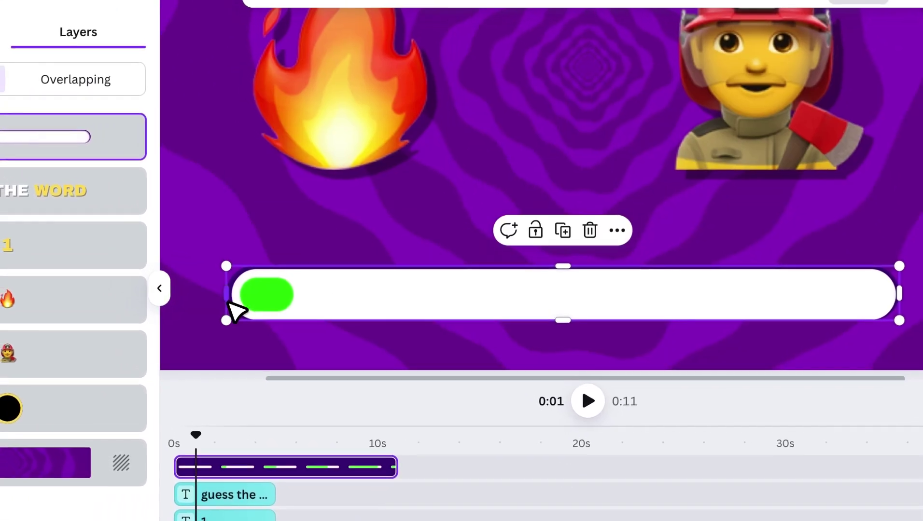
{"action": "left_click", "coordinate": [223, 292]}
{"action": "left_click_drag", "start_coordinate": [558, 263], "coordinate": [572, 272]}
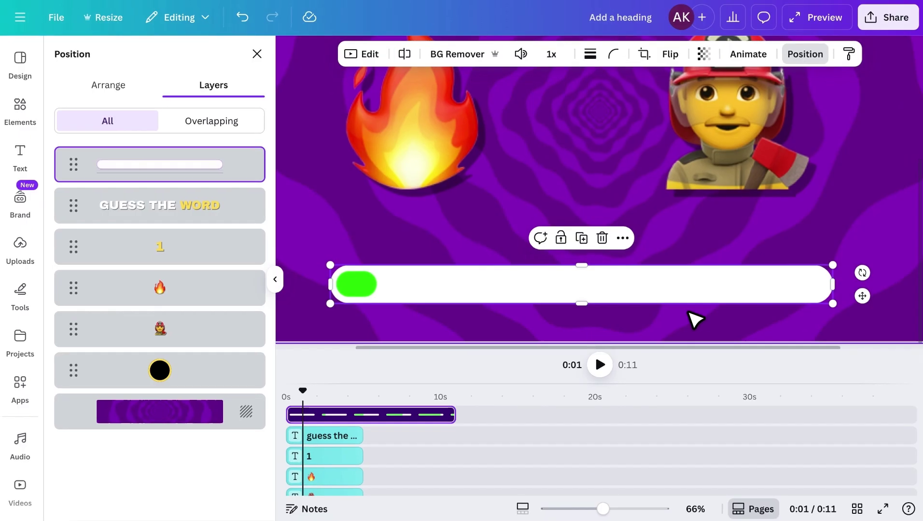
Center the loading bar horizontally on the canvas beneath the emojis.
{"action": "left_click", "coordinate": [633, 323]}
{"action": "left_click_drag", "start_coordinate": [602, 508], "coordinate": [582, 508]}
{"action": "left_click_drag", "start_coordinate": [608, 297], "coordinate": [617, 293]}
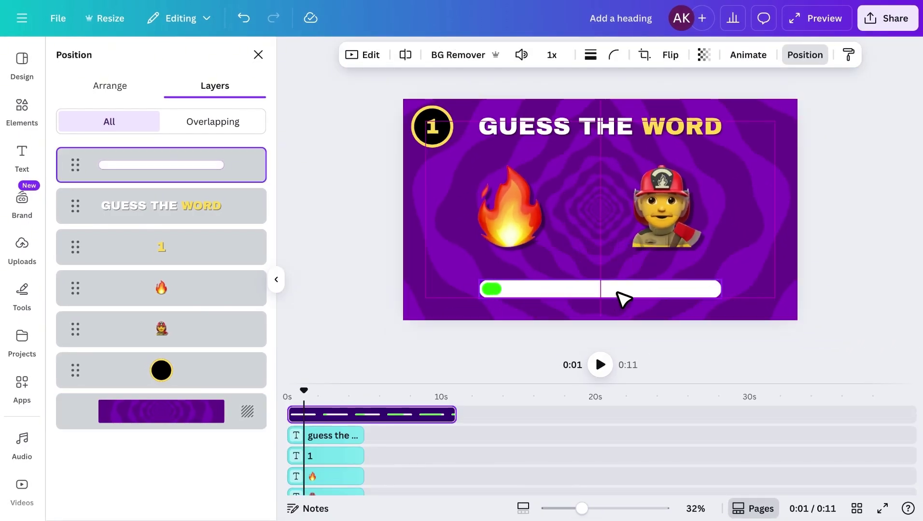
{"action": "left_click", "coordinate": [726, 323]}
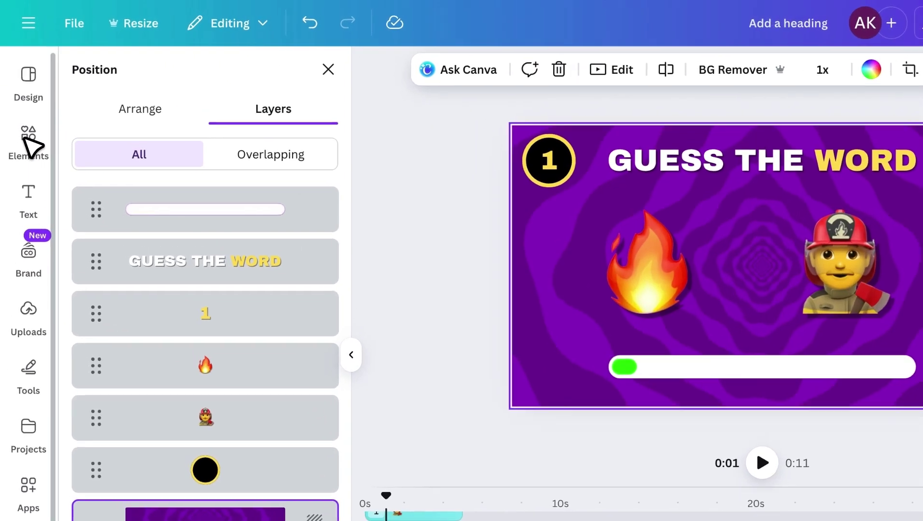
Search all elements for "frame" without the video filter and add the rounded square frame to the canvas.
{"action": "left_click", "coordinate": [24, 109]}
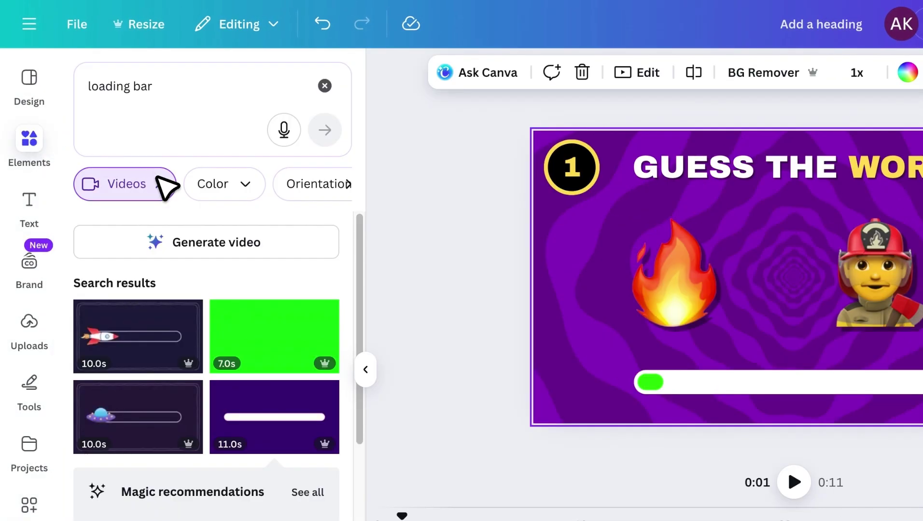
{"action": "left_click", "coordinate": [156, 178]}
{"action": "left_click", "coordinate": [165, 87]}
{"action": "type", "text": "frame"}
{"action": "key", "text": "Return"}
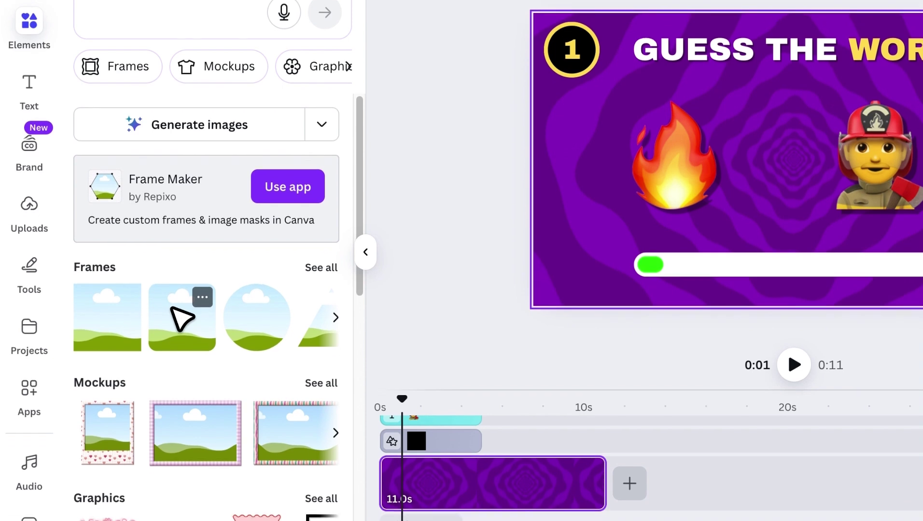
{"action": "left_click", "coordinate": [182, 437]}
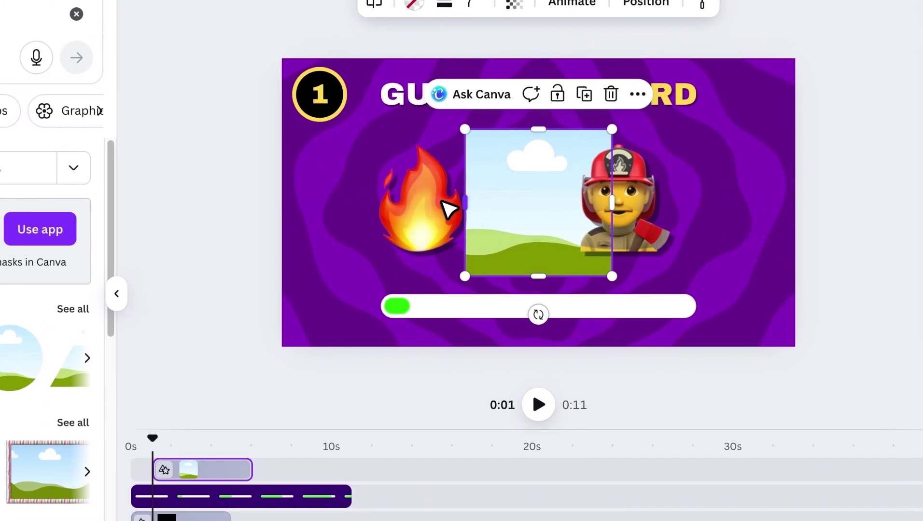
Widen the frame to span both emojis and move it to the top of the layer order.
{"action": "left_click_drag", "start_coordinate": [718, 152], "coordinate": [603, 153]}
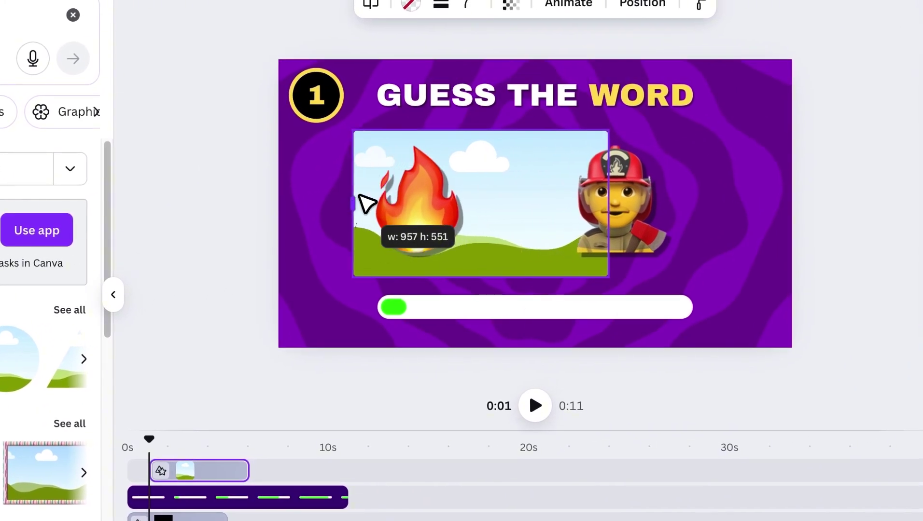
{"action": "left_click_drag", "start_coordinate": [367, 203], "coordinate": [375, 203]}
{"action": "left_click_drag", "start_coordinate": [608, 204], "coordinate": [704, 217]}
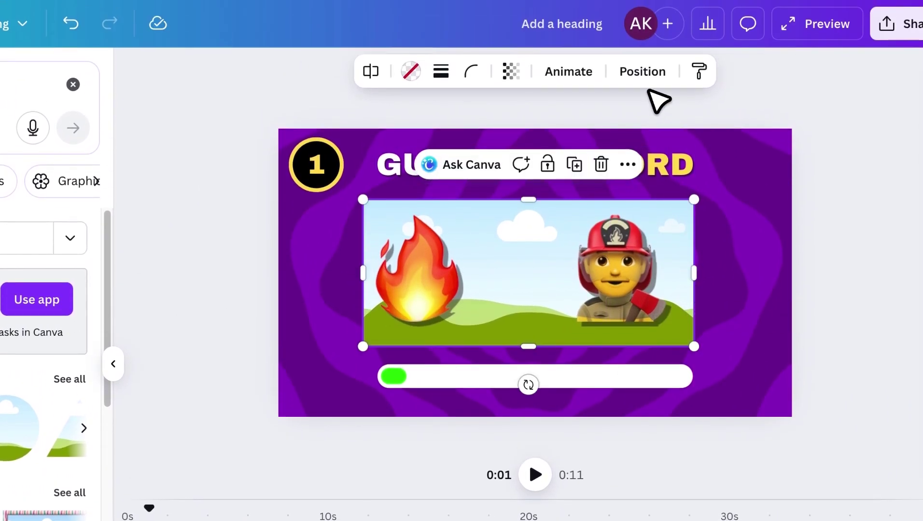
{"action": "left_click", "coordinate": [642, 72]}
{"action": "left_click_drag", "start_coordinate": [35, 425], "coordinate": [23, 208]}
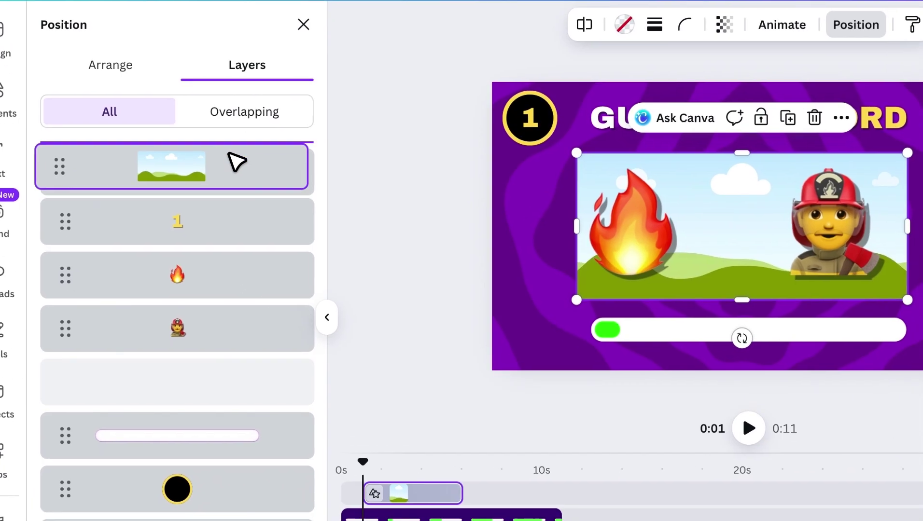
{"action": "left_click_drag", "start_coordinate": [237, 161], "coordinate": [235, 160]}
Resize the frame into a landscape rectangle centered between the title and the loading bar.
{"action": "left_click_drag", "start_coordinate": [741, 300], "coordinate": [743, 330]}
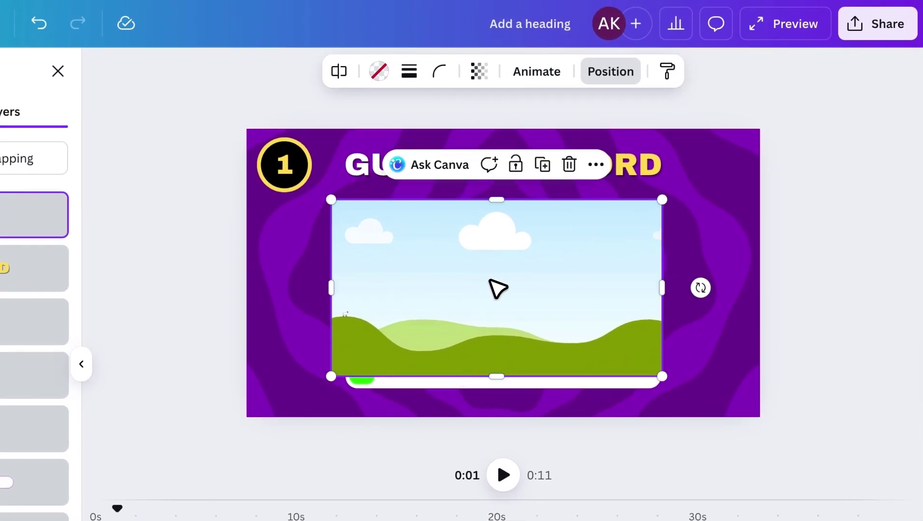
{"action": "left_click_drag", "start_coordinate": [497, 288], "coordinate": [453, 289]}
{"action": "left_click_drag", "start_coordinate": [338, 288], "coordinate": [356, 284]}
{"action": "left_click_drag", "start_coordinate": [667, 288], "coordinate": [650, 292]}
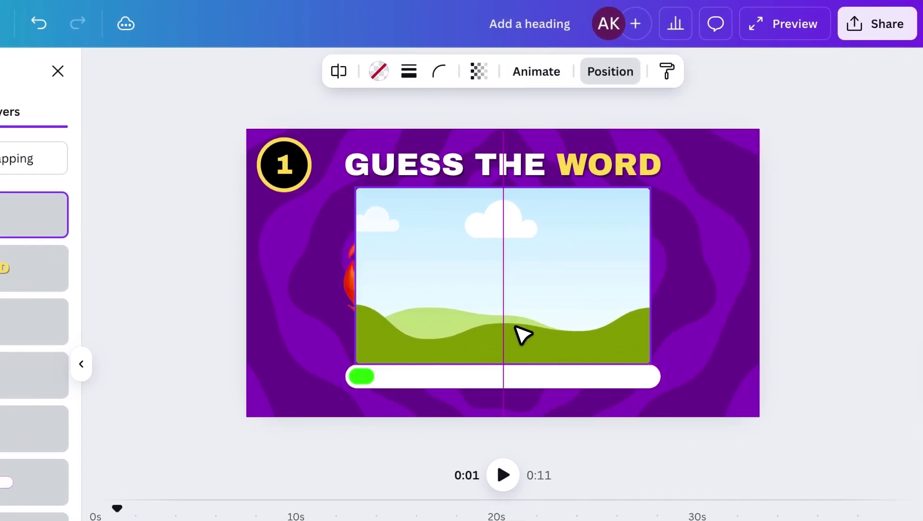
{"action": "left_click_drag", "start_coordinate": [503, 367], "coordinate": [513, 350]}
{"action": "left_click_drag", "start_coordinate": [651, 270], "coordinate": [626, 284]}
{"action": "left_click_drag", "start_coordinate": [571, 285], "coordinate": [579, 285]}
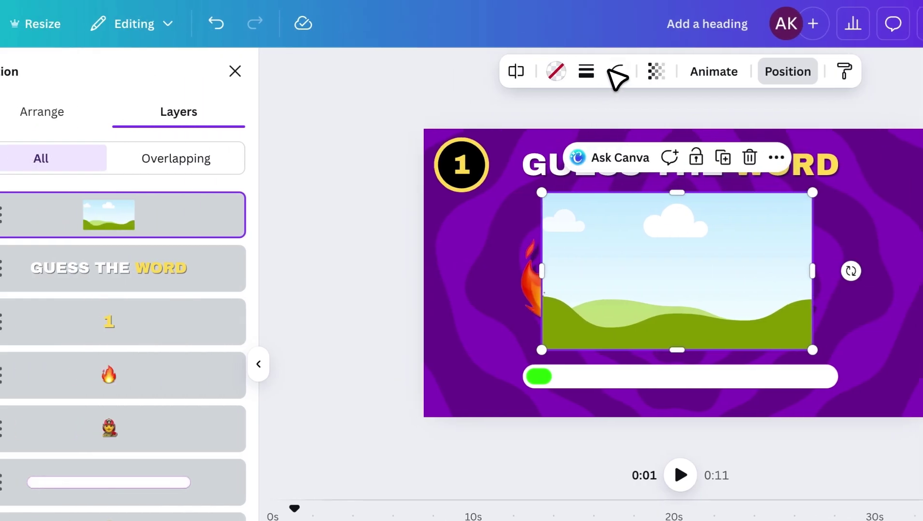
Set the frame's corner rounding to 84 and nudge the frame slightly down.
{"action": "left_click", "coordinate": [438, 72]}
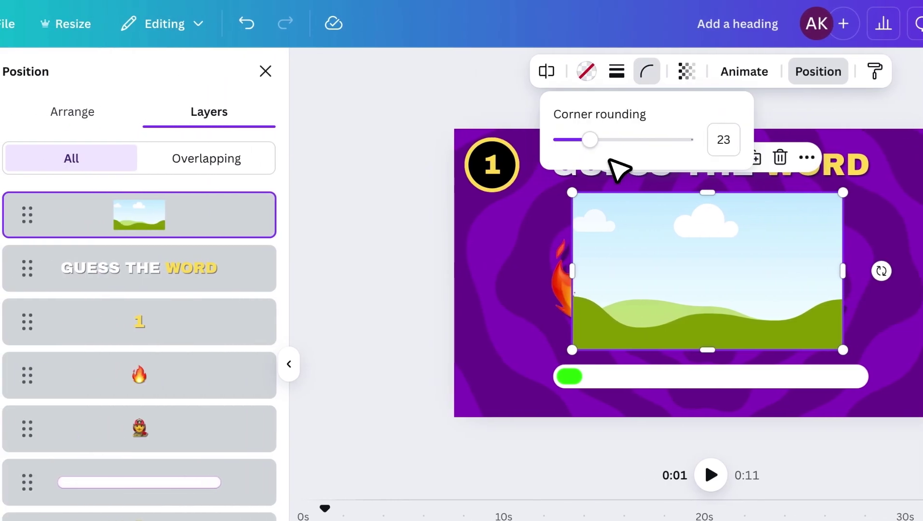
{"action": "left_click_drag", "start_coordinate": [600, 143], "coordinate": [648, 141]}
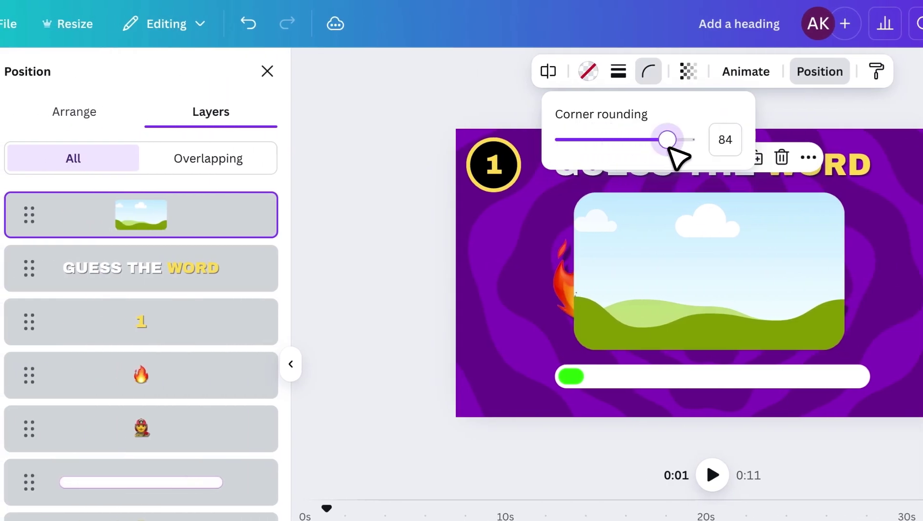
{"action": "left_click", "coordinate": [700, 258]}
Give the frame a solid yellow outline with a stroke weight of 15.
{"action": "left_click", "coordinate": [619, 71]}
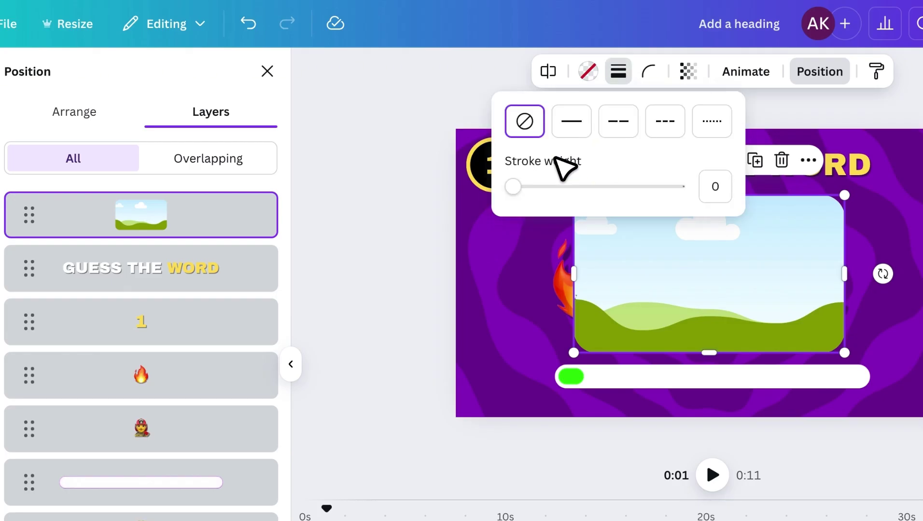
{"action": "left_click", "coordinate": [570, 121]}
{"action": "left_click_drag", "start_coordinate": [512, 188], "coordinate": [538, 189]}
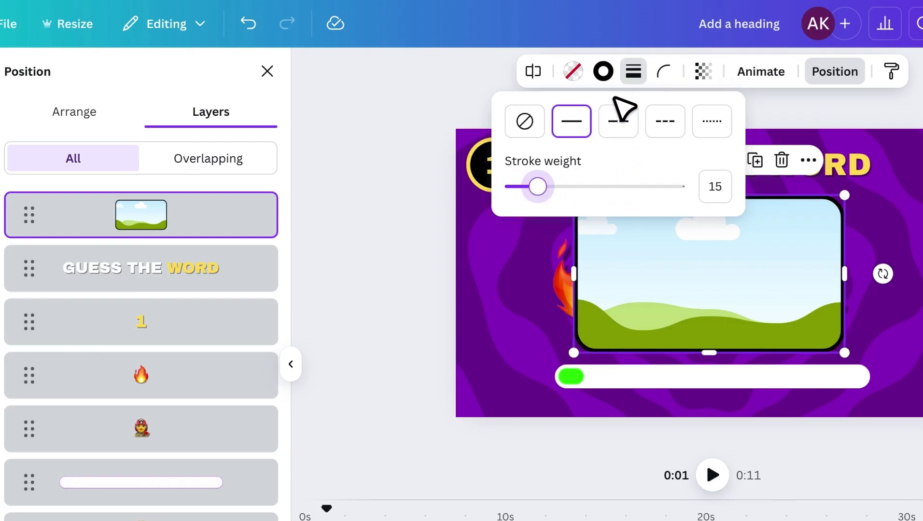
{"action": "left_click", "coordinate": [609, 72]}
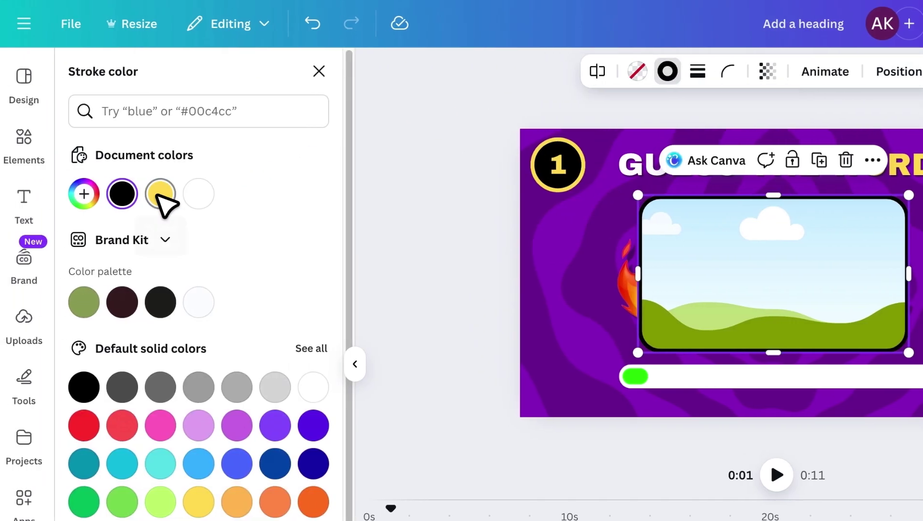
{"action": "left_click", "coordinate": [97, 193]}
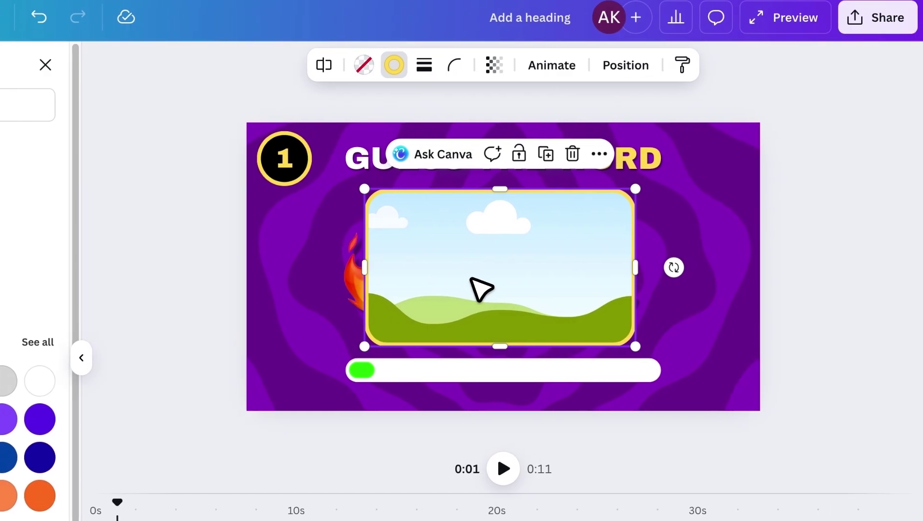
Add a square shape and stretch it into a wide, low rectangle overlapping the frame's bottom edge.
{"action": "left_click", "coordinate": [665, 308]}
{"action": "key", "text": "r"}
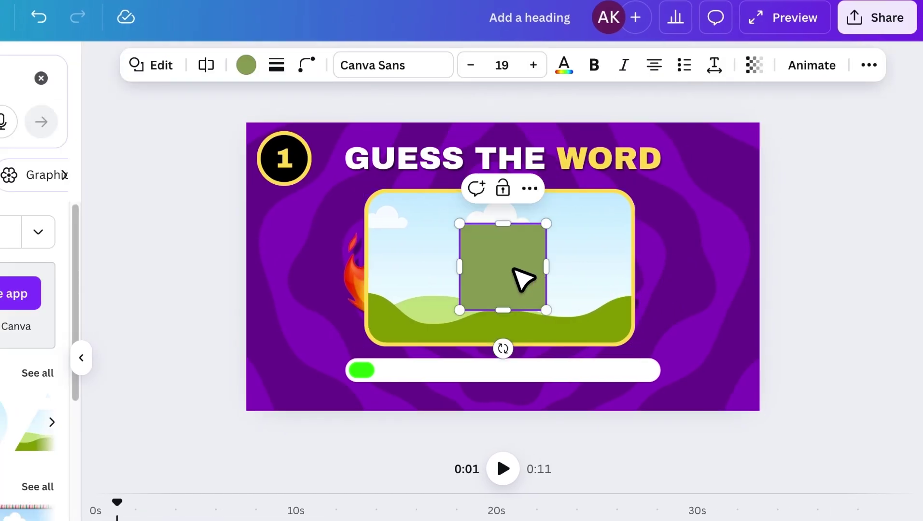
{"action": "left_click_drag", "start_coordinate": [515, 290], "coordinate": [437, 370]}
{"action": "left_click_drag", "start_coordinate": [480, 338], "coordinate": [605, 350]}
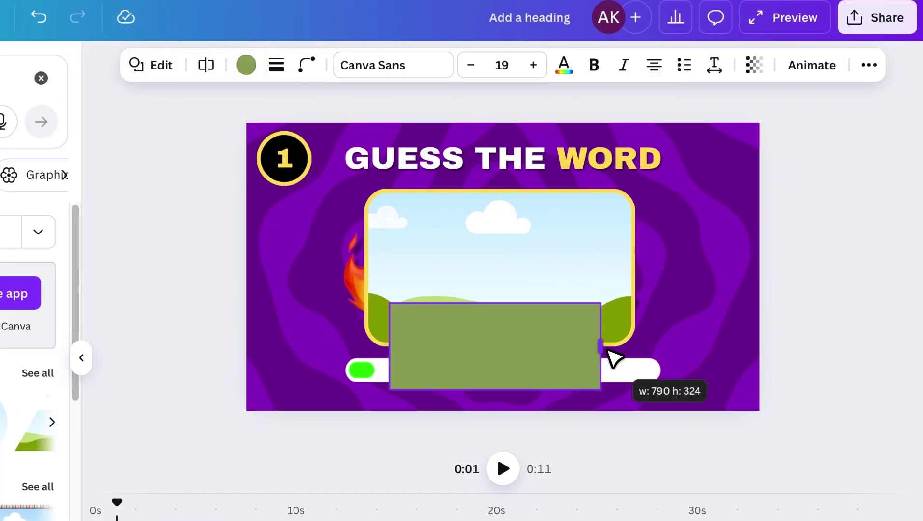
{"action": "left_click_drag", "start_coordinate": [550, 387], "coordinate": [534, 349]}
Set the rectangle's corner rounding to 100 and add a solid outline with a stroke weight of 15.
{"action": "left_click", "coordinate": [276, 66]}
{"action": "left_click", "coordinate": [306, 65]}
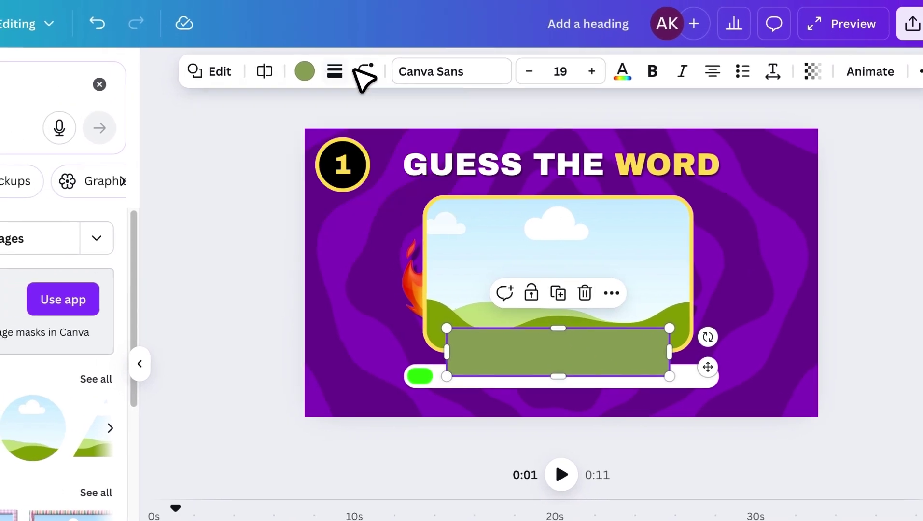
{"action": "left_click_drag", "start_coordinate": [343, 127], "coordinate": [433, 144]}
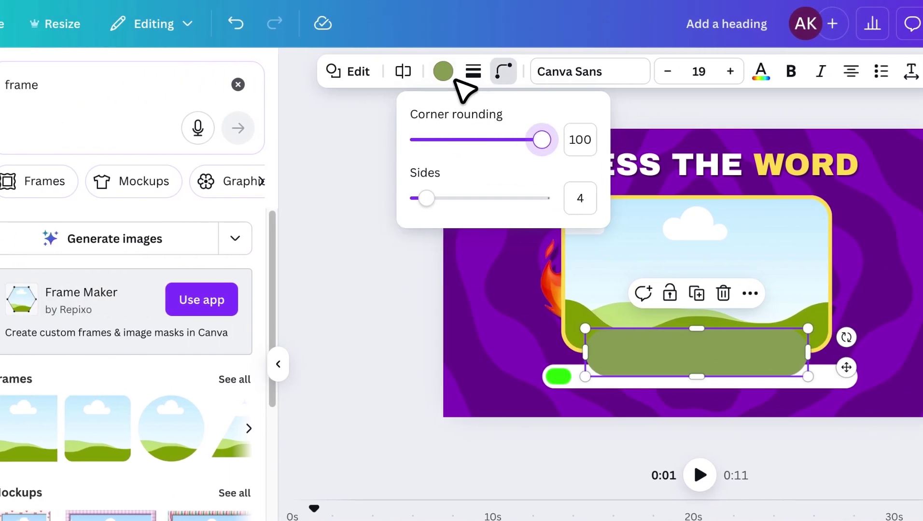
{"action": "left_click", "coordinate": [473, 71]}
{"action": "left_click", "coordinate": [425, 121]}
{"action": "left_click_drag", "start_coordinate": [396, 186], "coordinate": [397, 187]}
{"action": "left_click_drag", "start_coordinate": [472, 179], "coordinate": [477, 177]}
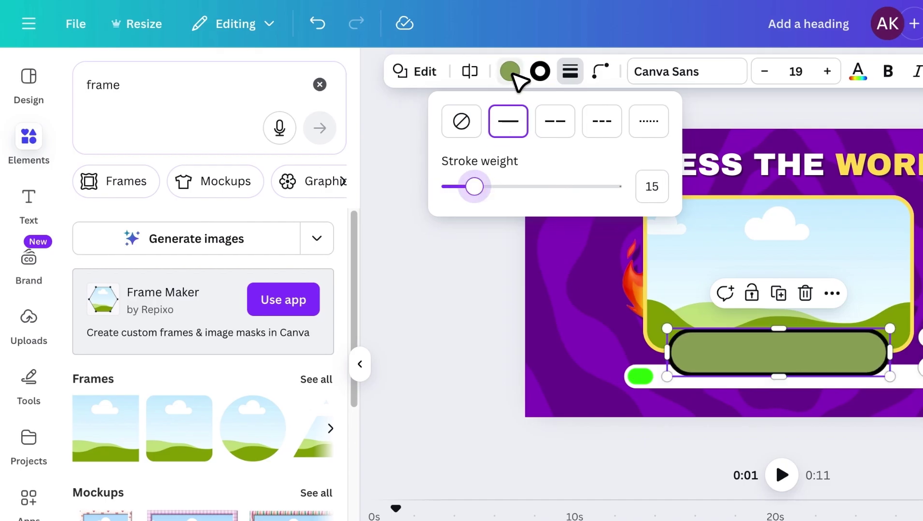
Fill the rounded shape with black, color its outline yellow, and reduce its height slightly.
{"action": "left_click", "coordinate": [511, 73]}
{"action": "left_click", "coordinate": [178, 194]}
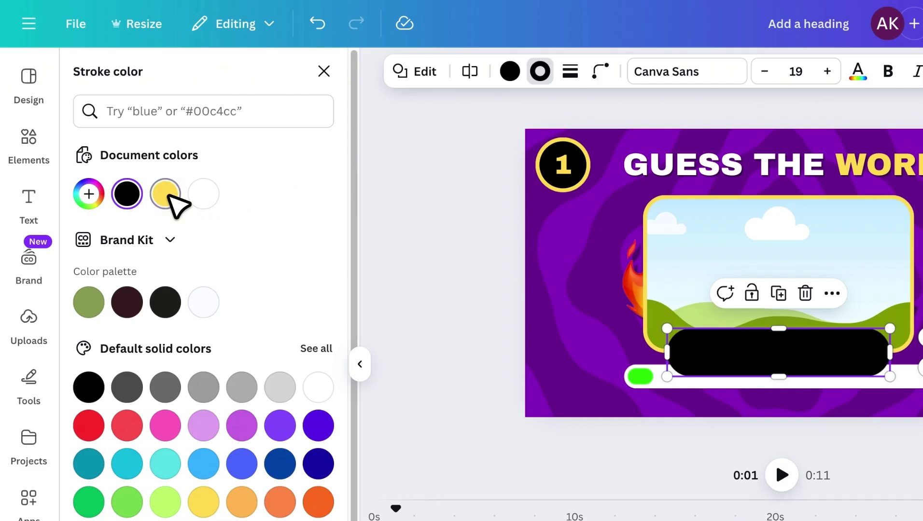
{"action": "left_click", "coordinate": [165, 194]}
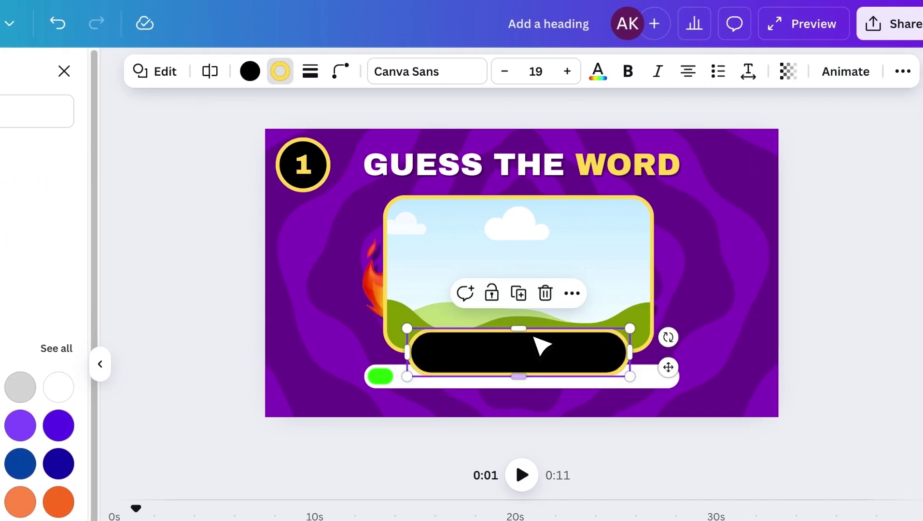
{"action": "left_click_drag", "start_coordinate": [533, 333], "coordinate": [551, 352]}
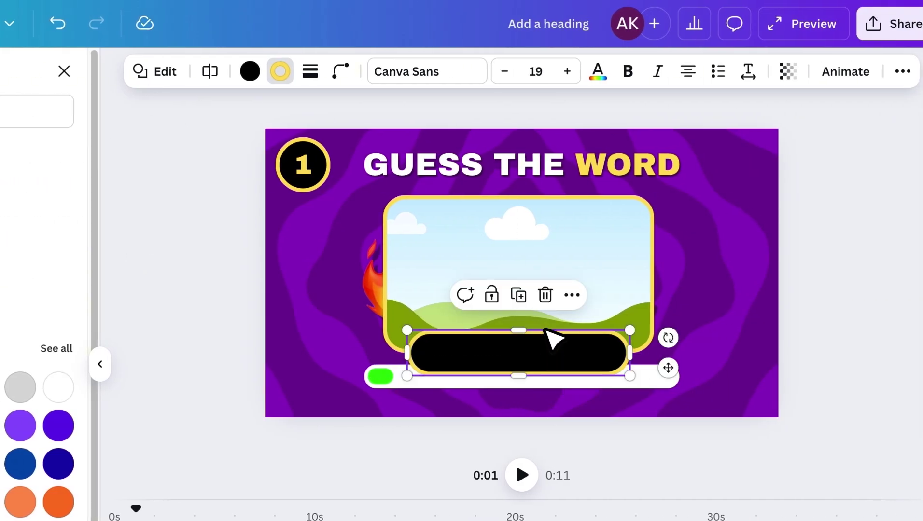
Duplicate the "GUESS THE WORD" title, move the copy onto the black shape and shrink it to fit.
{"action": "left_click", "coordinate": [560, 174]}
{"action": "left_click", "coordinate": [571, 111]}
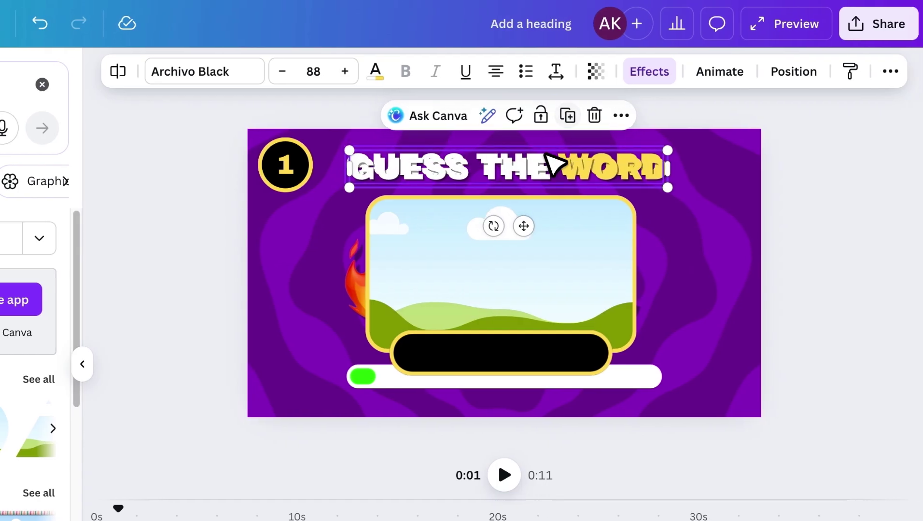
{"action": "left_click_drag", "start_coordinate": [582, 161], "coordinate": [626, 371]}
{"action": "left_click_drag", "start_coordinate": [722, 374], "coordinate": [613, 374]}
Copy the answer "Fireman" from the ChatGPT table and replace the text on the black shape with it in Canva.
{"action": "double_click", "coordinate": [552, 363]}
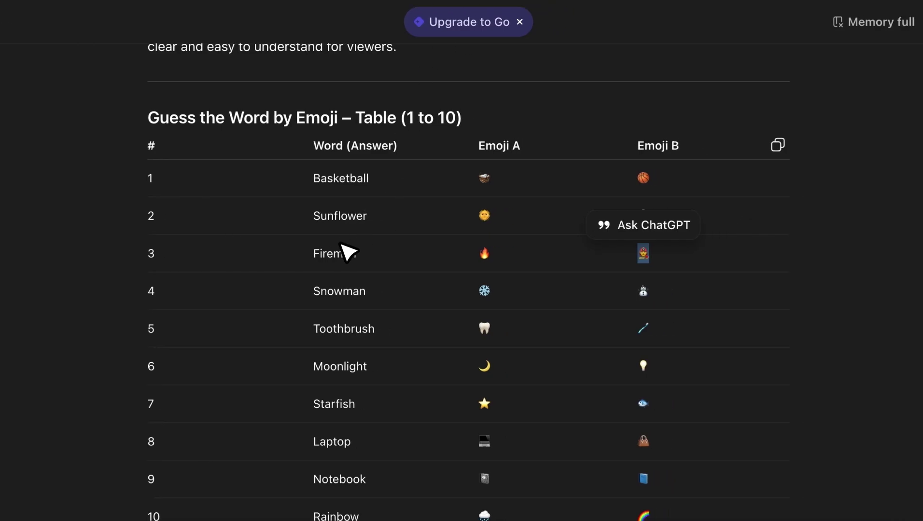
{"action": "double_click", "coordinate": [324, 252]}
{"action": "key", "text": "super+c"}
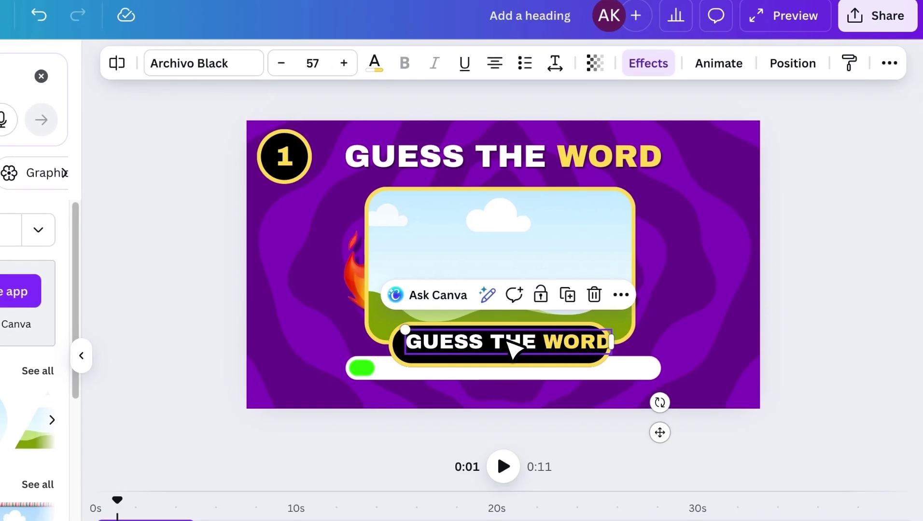
{"action": "key", "text": "super+v"}
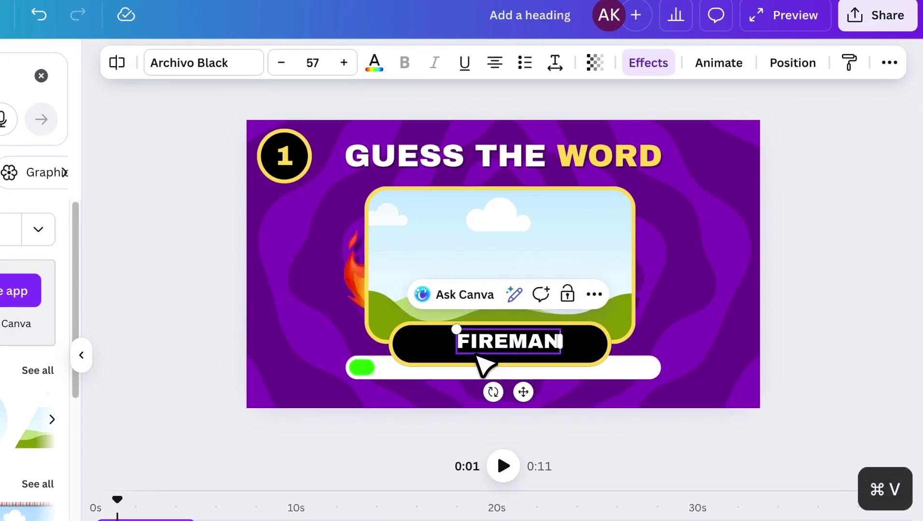
Centre the answer text "FIREMAN" on the black shape, remove its shadow effect and enlarge it slightly.
{"action": "left_click_drag", "start_coordinate": [523, 392], "coordinate": [517, 400]}
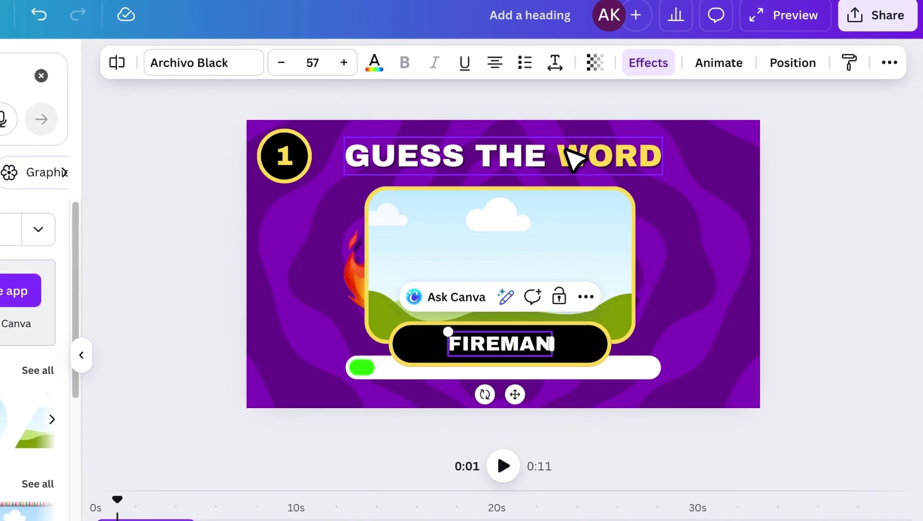
{"action": "left_click", "coordinate": [657, 63]}
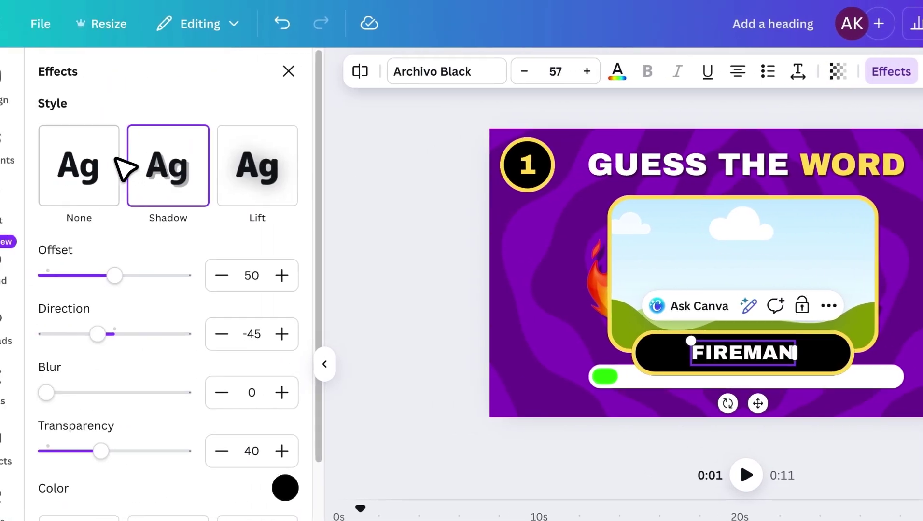
{"action": "left_click", "coordinate": [145, 161]}
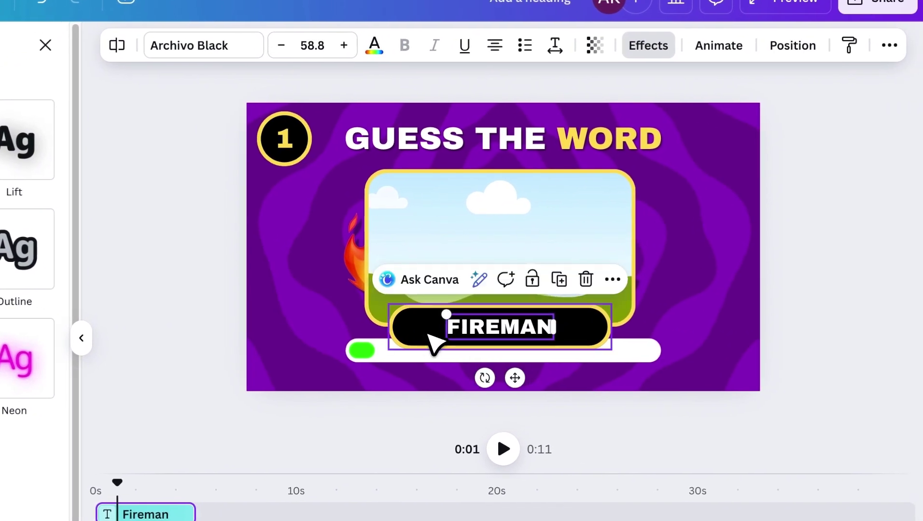
Select the answer text, black shape and framed picture together, enlarge them slightly and centre them under the title.
{"action": "left_click", "coordinate": [479, 344]}
{"action": "left_click", "coordinate": [479, 344], "text": "shift"}
{"action": "left_click", "coordinate": [409, 248], "text": "shift"}
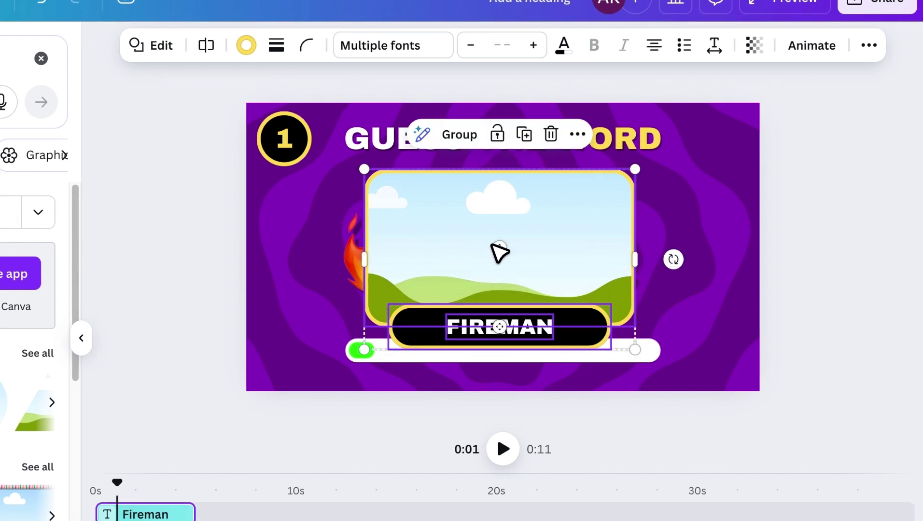
{"action": "left_click_drag", "start_coordinate": [546, 235], "coordinate": [549, 236]}
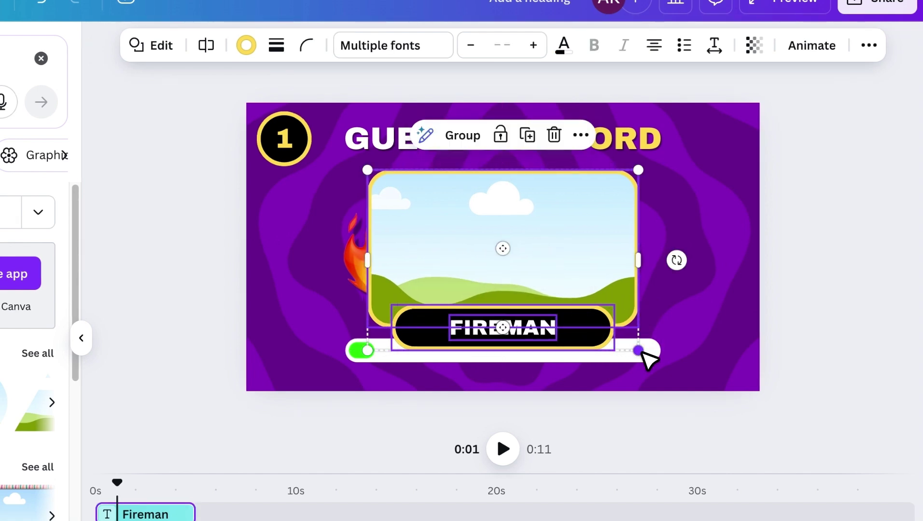
{"action": "left_click_drag", "start_coordinate": [640, 353], "coordinate": [651, 357]}
{"action": "left_click_drag", "start_coordinate": [586, 268], "coordinate": [584, 272]}
{"action": "left_click", "coordinate": [743, 213]}
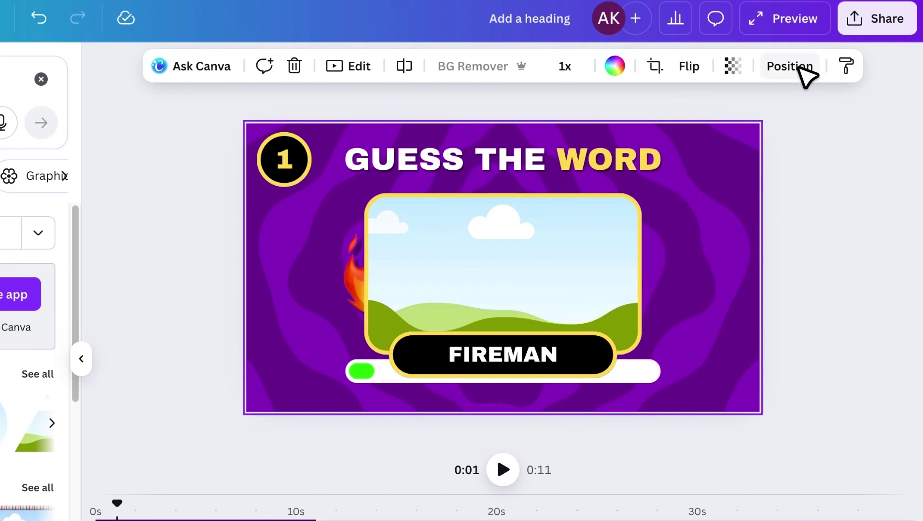
Bring the fire and firefighter emoji layers to the front and centre the pair horizontally on the page.
{"action": "left_click", "coordinate": [789, 66]}
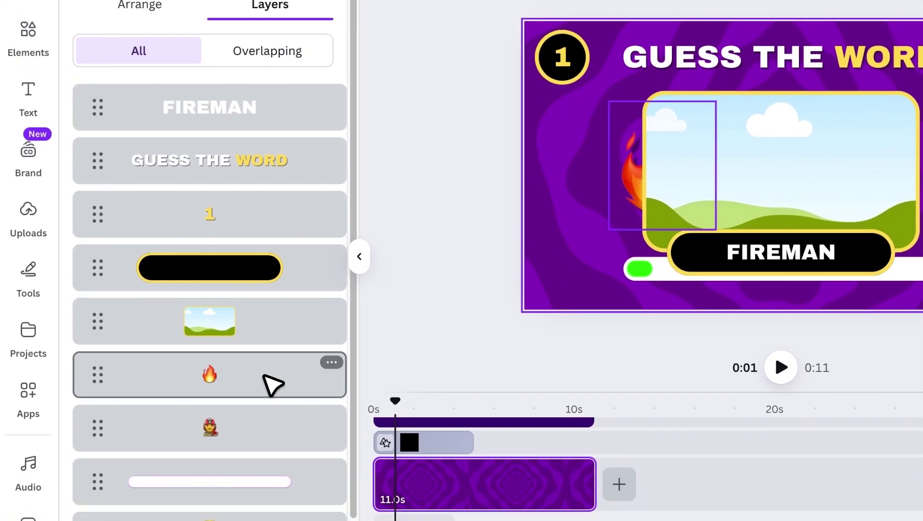
{"action": "left_click", "coordinate": [273, 384]}
{"action": "left_click", "coordinate": [270, 428], "text": "shift"}
{"action": "left_click_drag", "start_coordinate": [270, 428], "coordinate": [288, 96]}
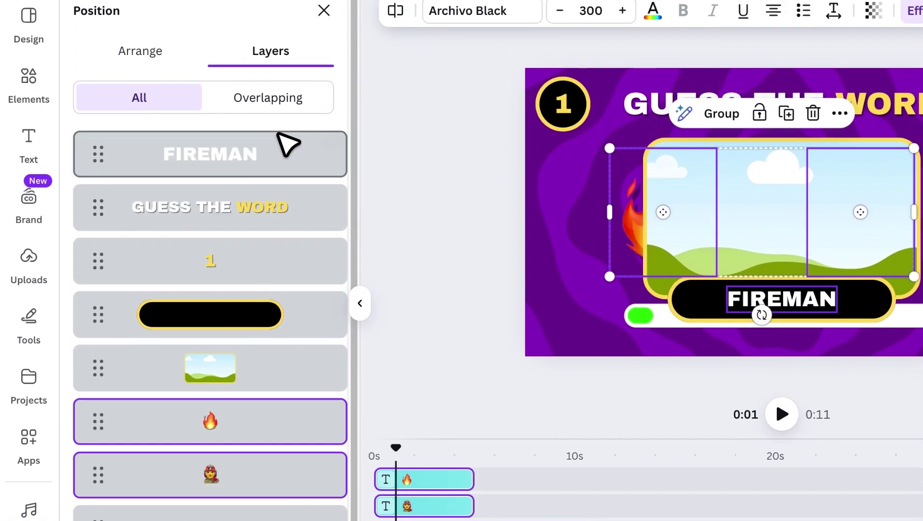
{"action": "mouse_move", "coordinate": [288, 144]}
{"action": "left_mouse_down"}
{"action": "mouse_move", "coordinate": [304, 171]}
{"action": "mouse_move", "coordinate": [283, 141]}
{"action": "mouse_move", "coordinate": [293, 158]}
{"action": "left_mouse_up"}
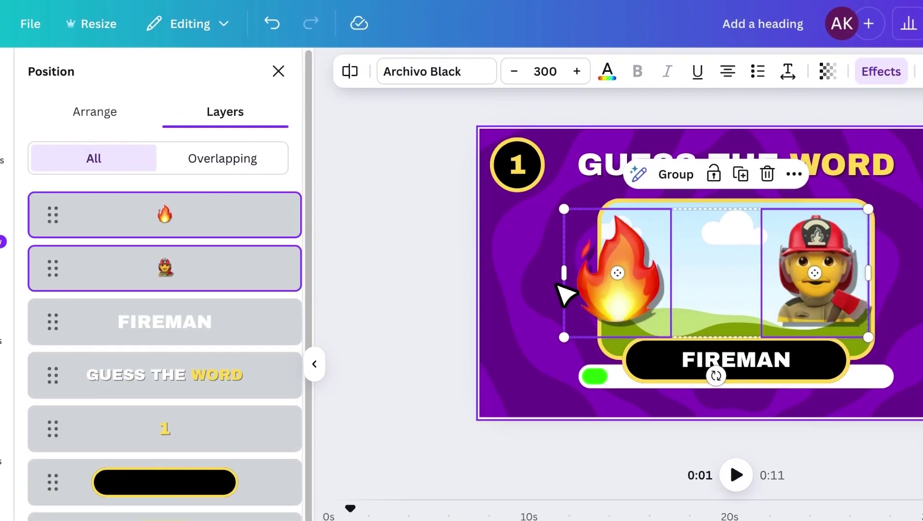
{"action": "left_click_drag", "start_coordinate": [700, 309], "coordinate": [742, 307]}
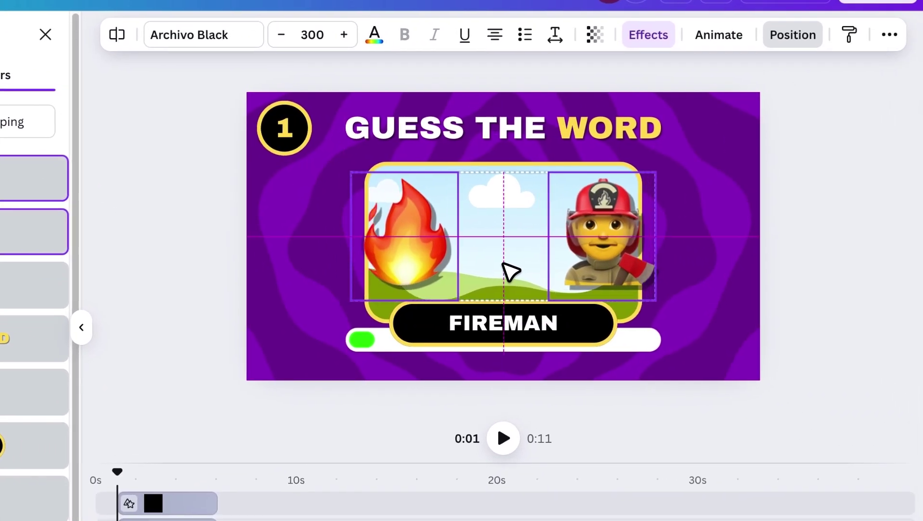
{"action": "left_click_drag", "start_coordinate": [510, 272], "coordinate": [507, 266]}
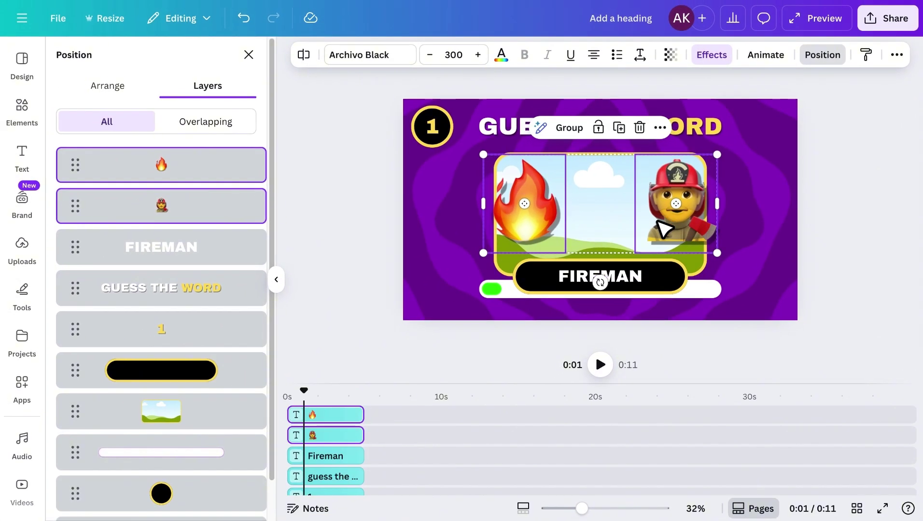
Enlarge the timeline and make both emoji clips start at about half a second.
{"action": "scroll", "coordinate": [462, 421], "scroll_direction": "down", "scroll_amount": 3}
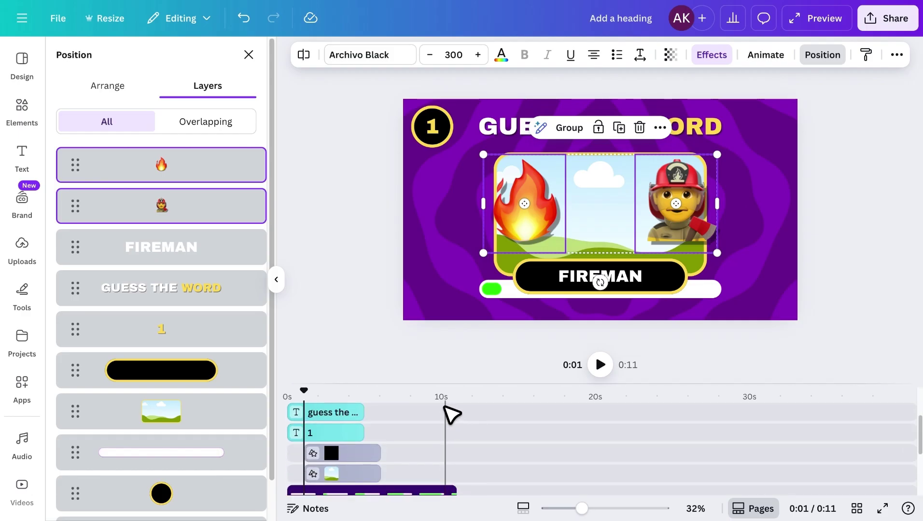
{"action": "left_click_drag", "start_coordinate": [485, 383], "coordinate": [489, 316]}
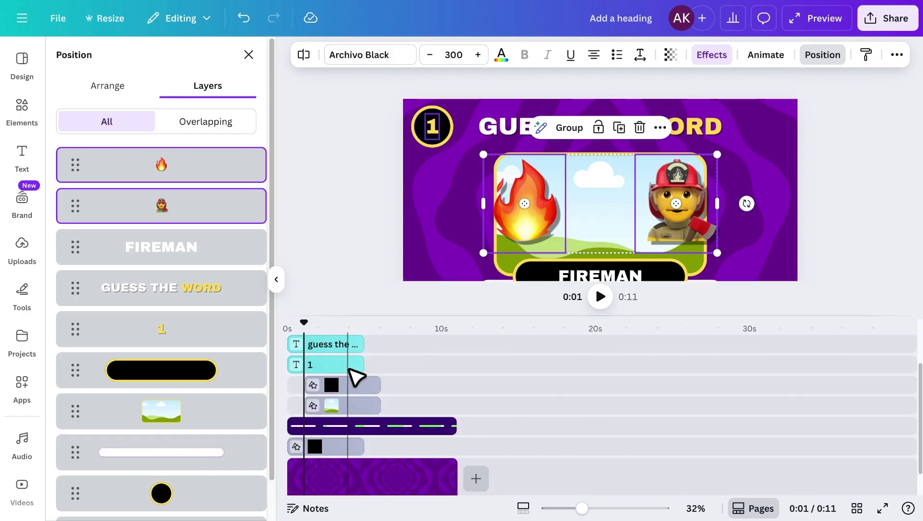
{"action": "scroll", "coordinate": [356, 378], "scroll_direction": "up", "scroll_amount": 3}
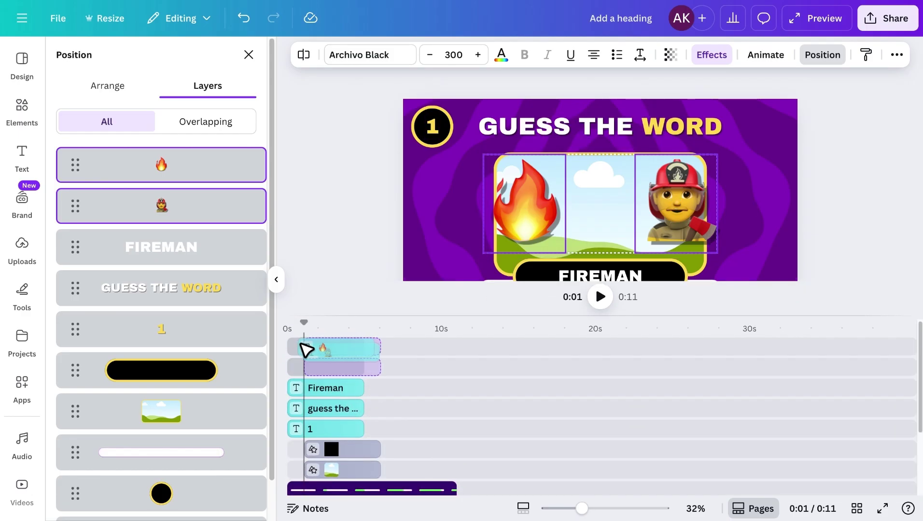
{"action": "mouse_move", "coordinate": [308, 350]}
{"action": "left_mouse_down"}
{"action": "mouse_move", "coordinate": [295, 353]}
{"action": "mouse_move", "coordinate": [296, 362]}
{"action": "left_mouse_up"}
{"action": "left_click", "coordinate": [309, 367]}
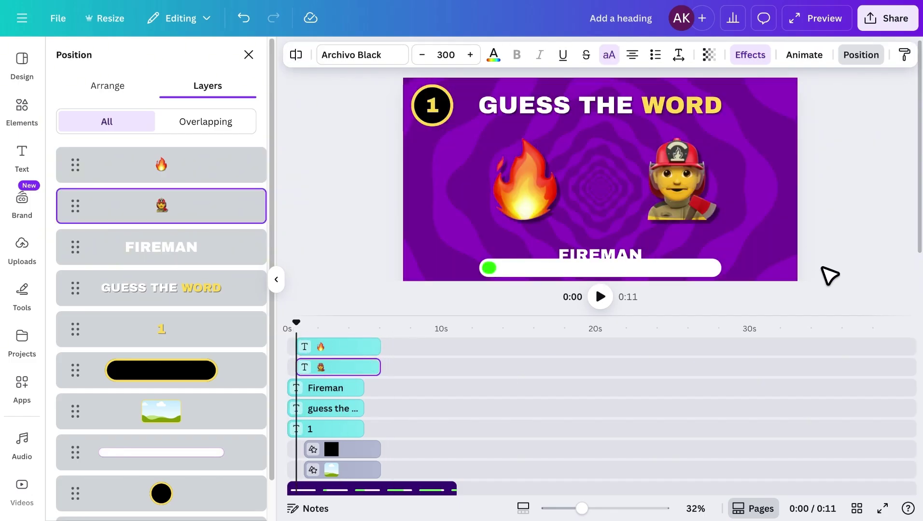
Speed up the loading bar video so its clip shrinks to about half its length.
{"action": "scroll", "coordinate": [859, 268], "scroll_direction": "down", "scroll_amount": 1}
{"action": "left_click", "coordinate": [688, 246]}
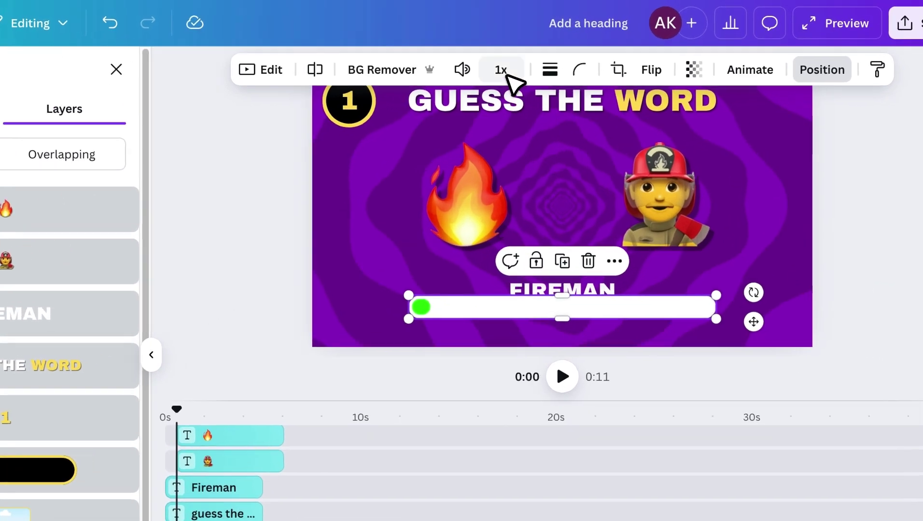
{"action": "left_click", "coordinate": [552, 55]}
{"action": "left_click_drag", "start_coordinate": [526, 106], "coordinate": [586, 110]}
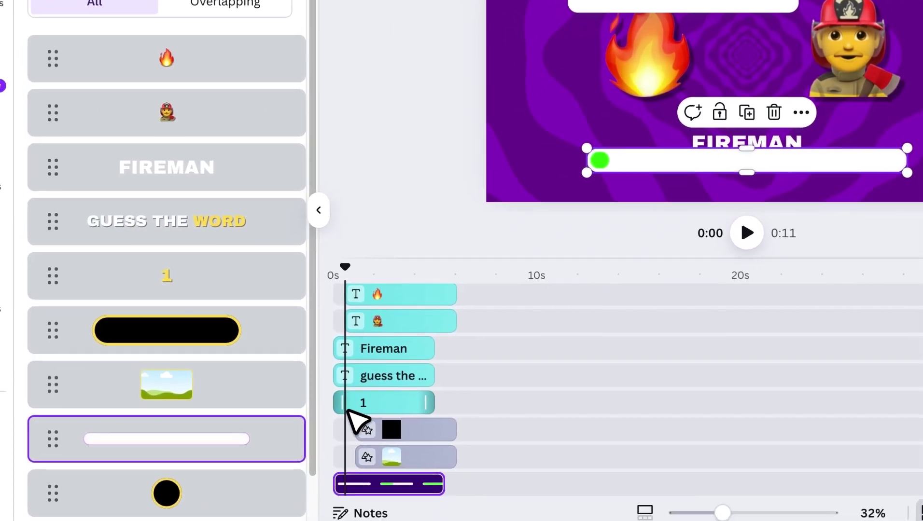
Start the loading bar clip at 1.0 s and extend both emoji clips to end together with it.
{"action": "scroll", "coordinate": [360, 420], "scroll_direction": "down", "scroll_amount": 3}
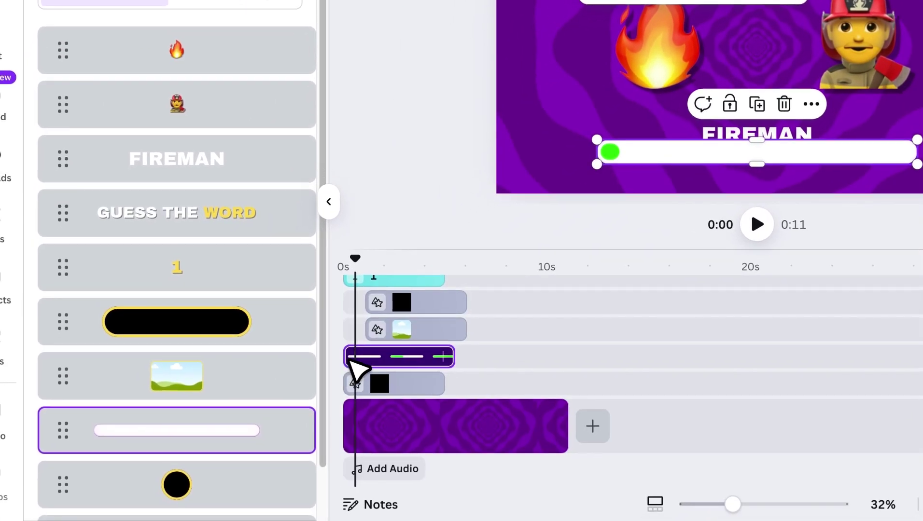
{"action": "left_click", "coordinate": [374, 268]}
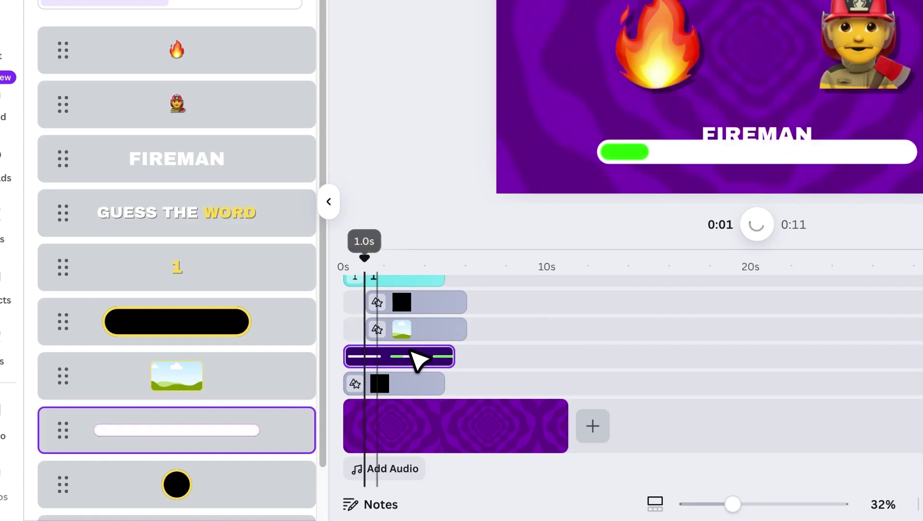
{"action": "left_click_drag", "start_coordinate": [422, 353], "coordinate": [428, 355]}
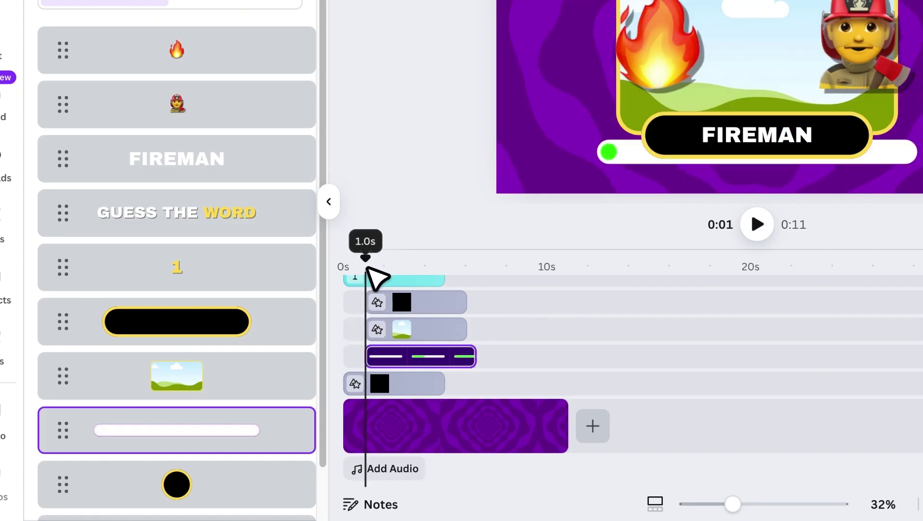
{"action": "scroll", "coordinate": [475, 377], "scroll_direction": "up", "scroll_amount": 5}
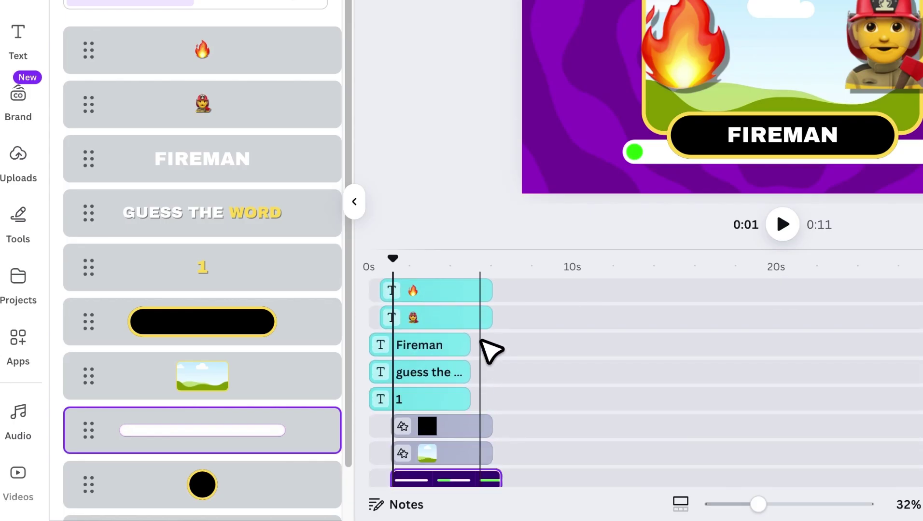
{"action": "left_click_drag", "start_coordinate": [491, 291], "coordinate": [501, 319]}
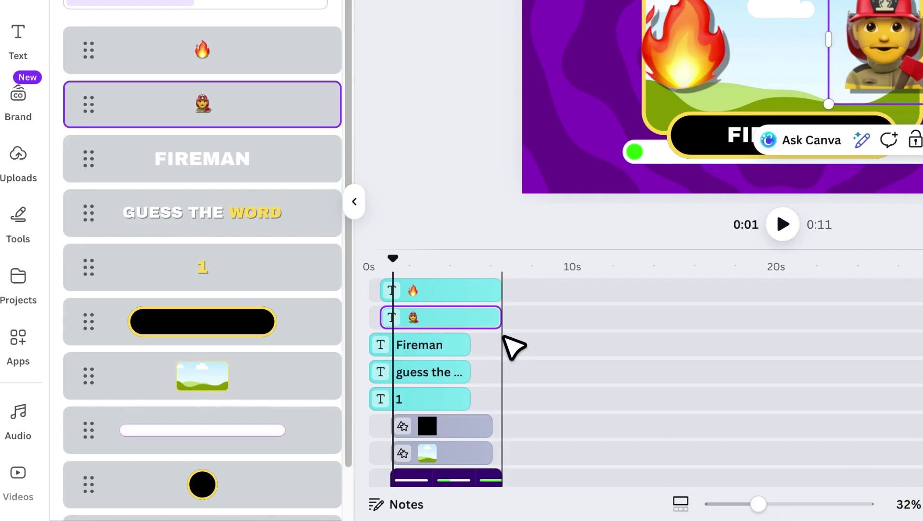
{"action": "scroll", "coordinate": [514, 347], "scroll_direction": "down", "scroll_amount": 1}
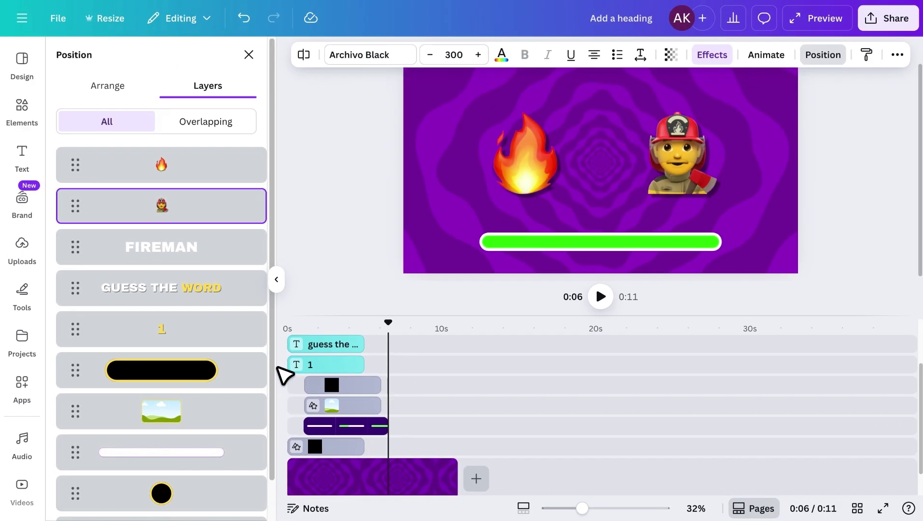
Shift the clips of the answer text, black shape and framed picture to start where the loading bar ends.
{"action": "left_click", "coordinate": [231, 370]}
{"action": "left_click", "coordinate": [213, 411], "text": "shift"}
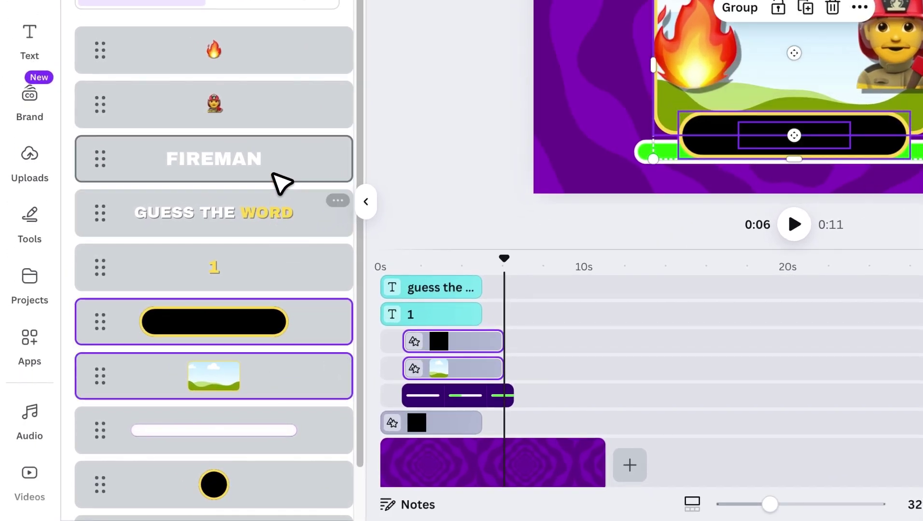
{"action": "left_click", "coordinate": [274, 174], "text": "shift"}
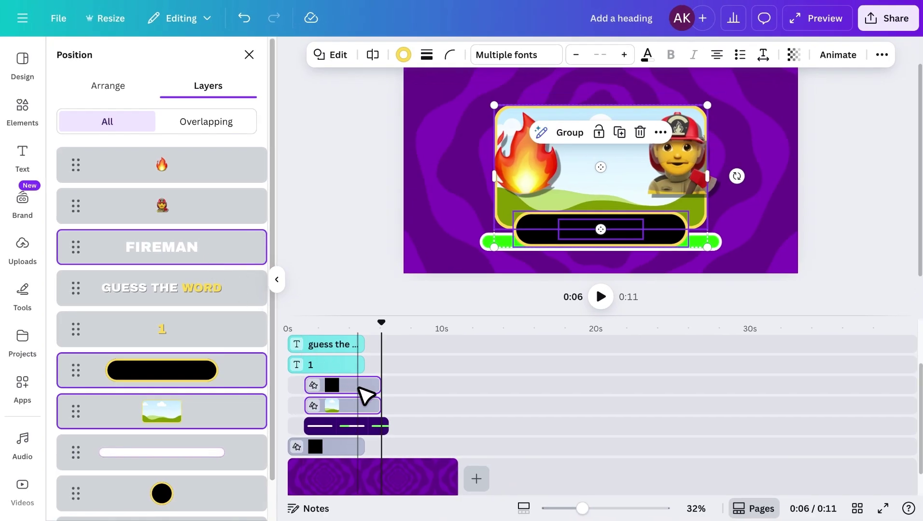
{"action": "left_click_drag", "start_coordinate": [358, 387], "coordinate": [419, 385]}
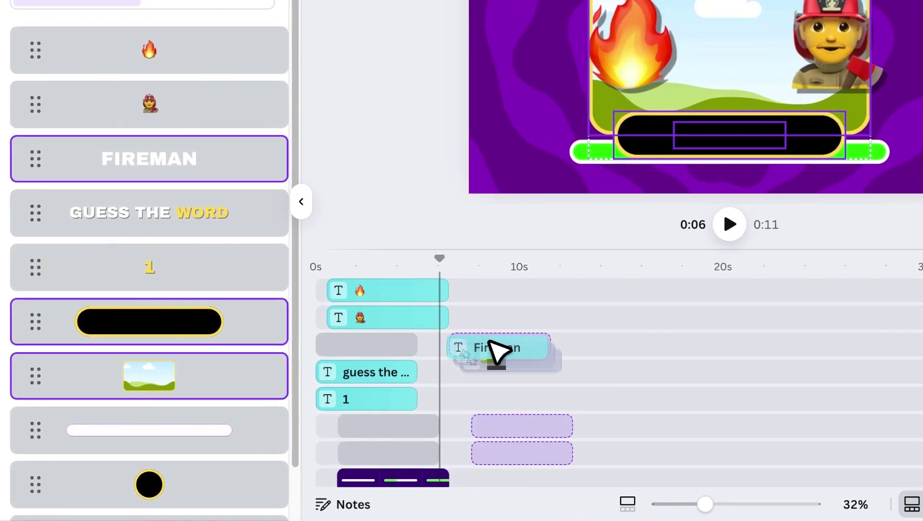
{"action": "left_click_drag", "start_coordinate": [489, 341], "coordinate": [450, 373]}
{"action": "left_click", "coordinate": [479, 373]}
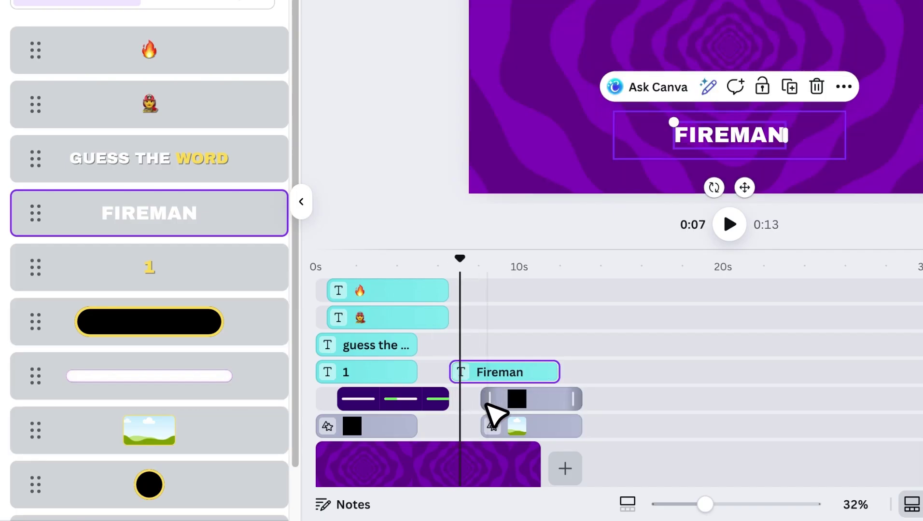
{"action": "left_click_drag", "start_coordinate": [481, 398], "coordinate": [450, 431]}
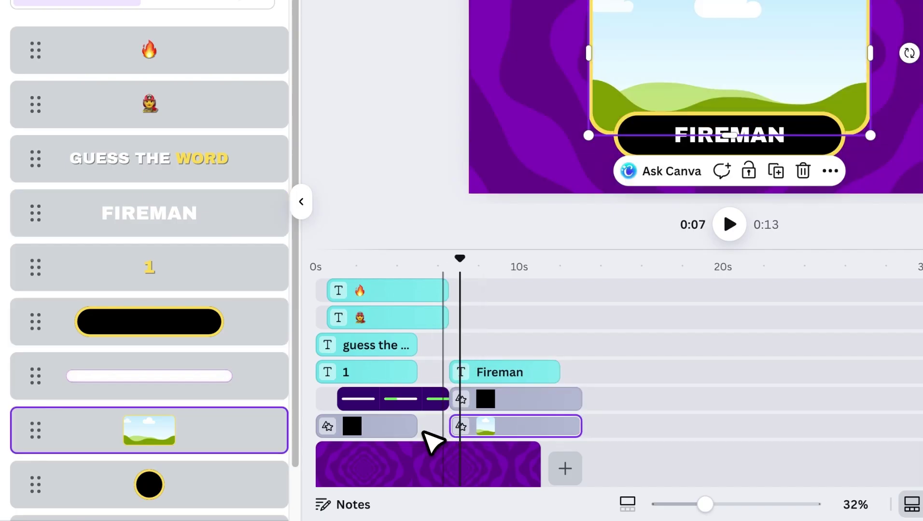
Place the number 1 and its black circle on tracks next to the "GUESS THE WORD" title and group all three.
{"action": "left_click", "coordinate": [382, 426]}
{"action": "left_click_drag", "start_coordinate": [383, 426], "coordinate": [385, 345]}
{"action": "left_click_drag", "start_coordinate": [379, 398], "coordinate": [373, 344]}
{"action": "left_click", "coordinate": [350, 372], "text": "shift"}
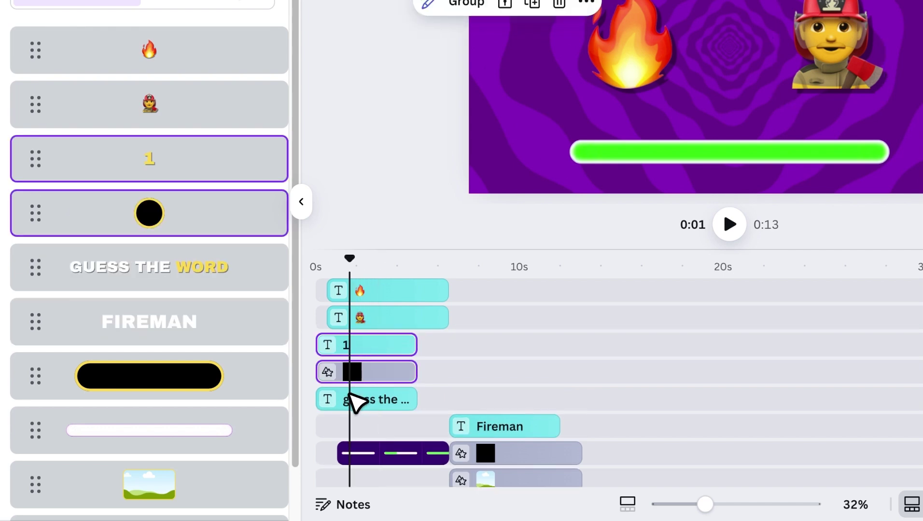
{"action": "left_click", "coordinate": [351, 398]}
{"action": "left_click", "coordinate": [358, 344], "text": "shift"}
{"action": "left_click", "coordinate": [362, 369], "text": "shift"}
{"action": "right_click", "coordinate": [362, 369]}
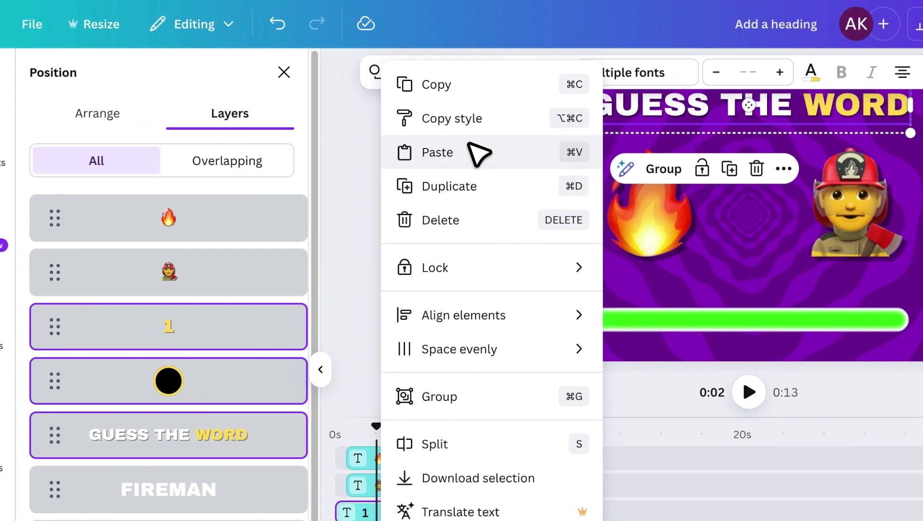
{"action": "left_click", "coordinate": [462, 393]}
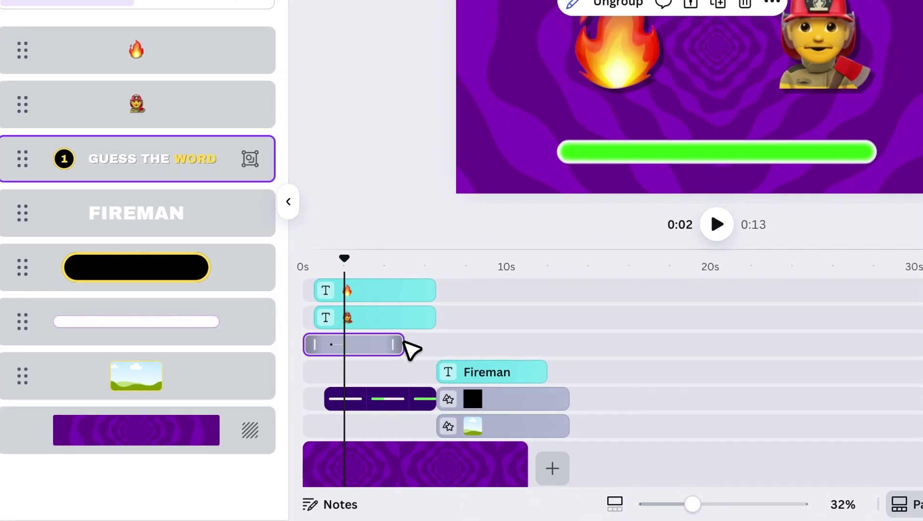
Make the header group and the three answer clips end with the background, and move the header group to the top track.
{"action": "left_click_drag", "start_coordinate": [403, 345], "coordinate": [529, 346]}
{"action": "left_click_drag", "start_coordinate": [568, 398], "coordinate": [528, 372]}
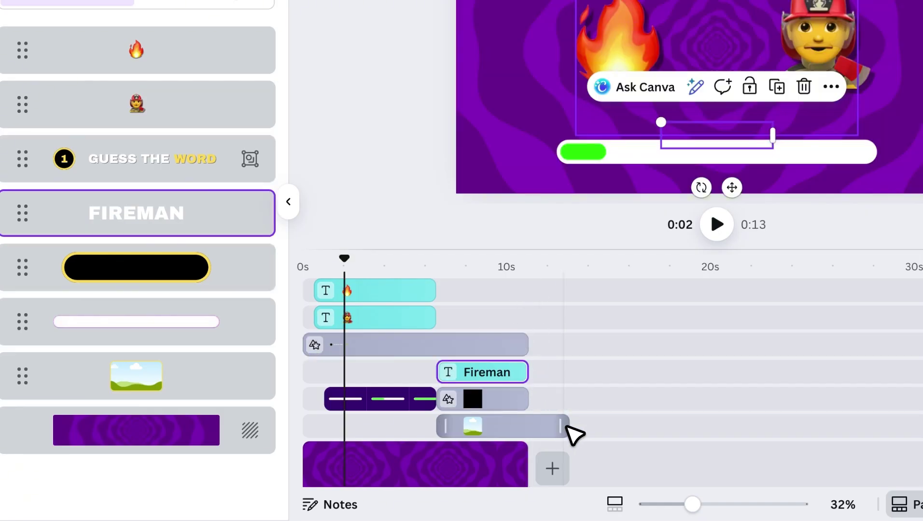
{"action": "left_click_drag", "start_coordinate": [567, 426], "coordinate": [541, 426]}
{"action": "left_click_drag", "start_coordinate": [457, 346], "coordinate": [454, 280]}
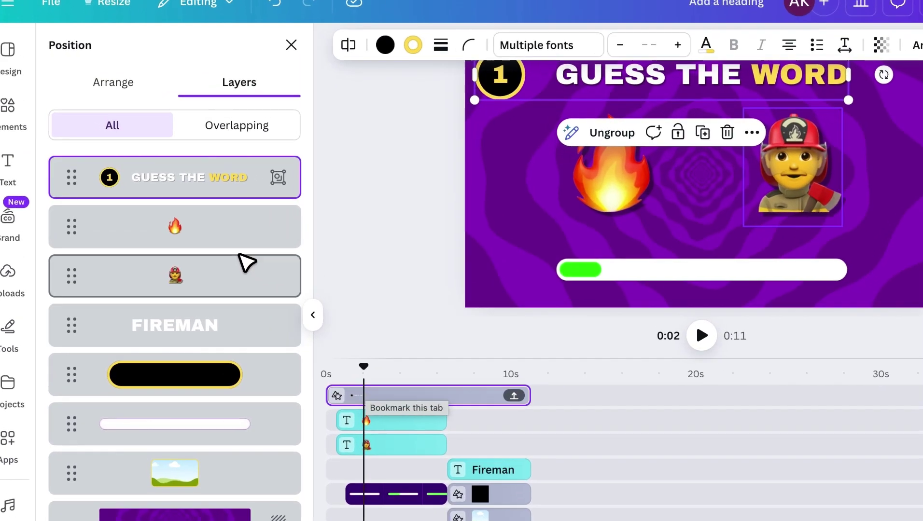
Apply the Pop animation to the fire and firefighter emojis together.
{"action": "left_click", "coordinate": [206, 206]}
{"action": "left_click", "coordinate": [205, 247], "text": "shift"}
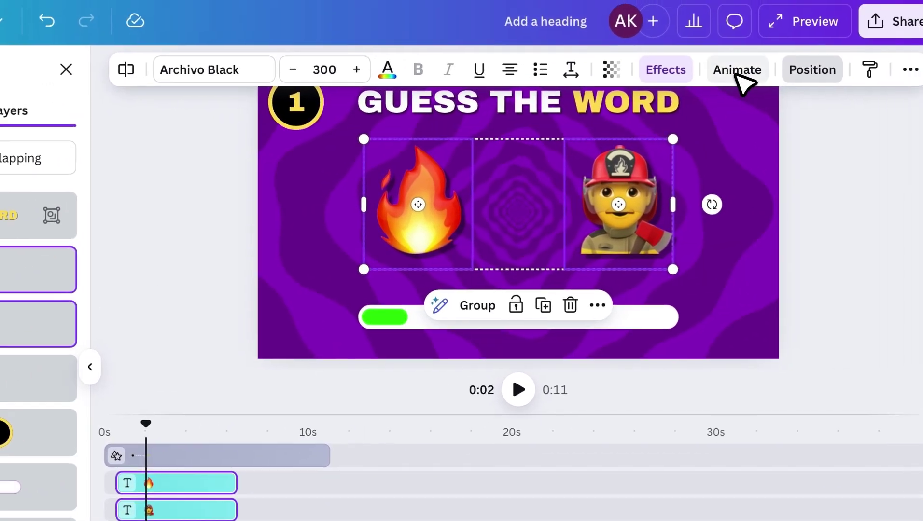
{"action": "left_click", "coordinate": [739, 70]}
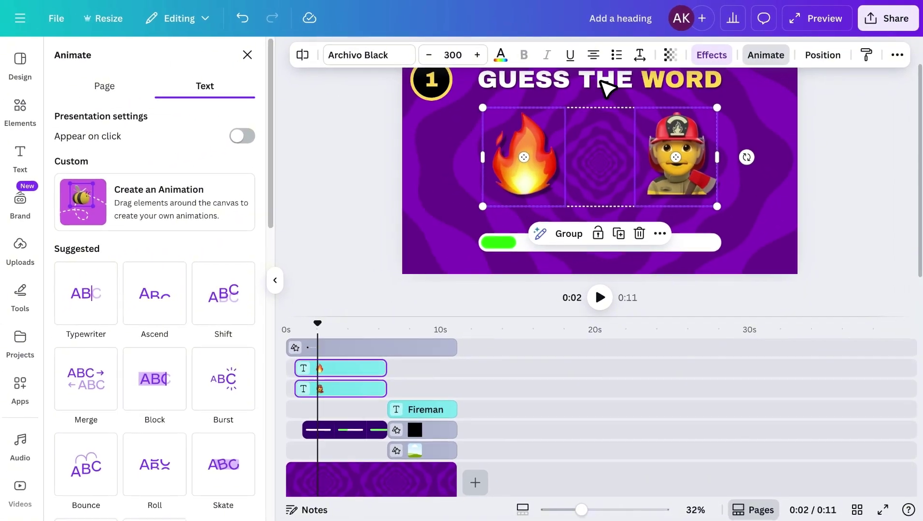
{"action": "scroll", "coordinate": [241, 246], "scroll_direction": "down", "scroll_amount": 3}
{"action": "scroll", "coordinate": [227, 383], "scroll_direction": "down", "scroll_amount": 2}
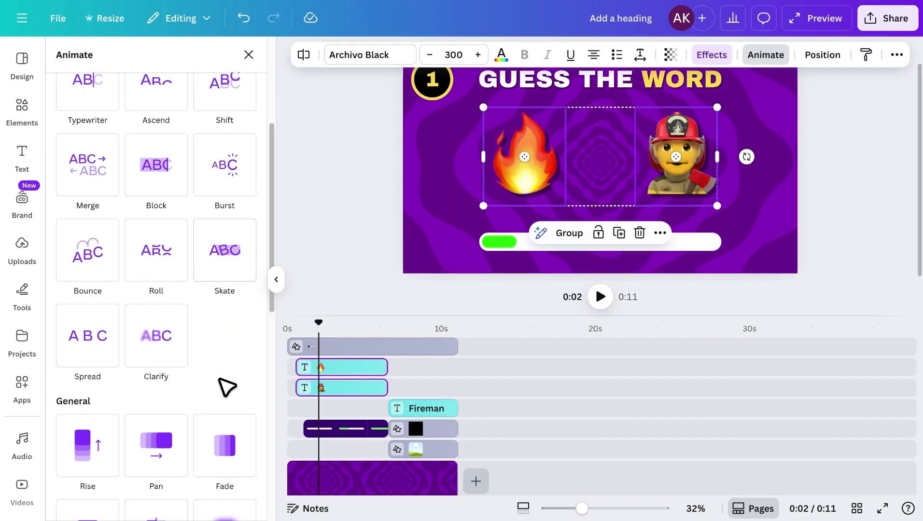
{"action": "left_click", "coordinate": [114, 419]}
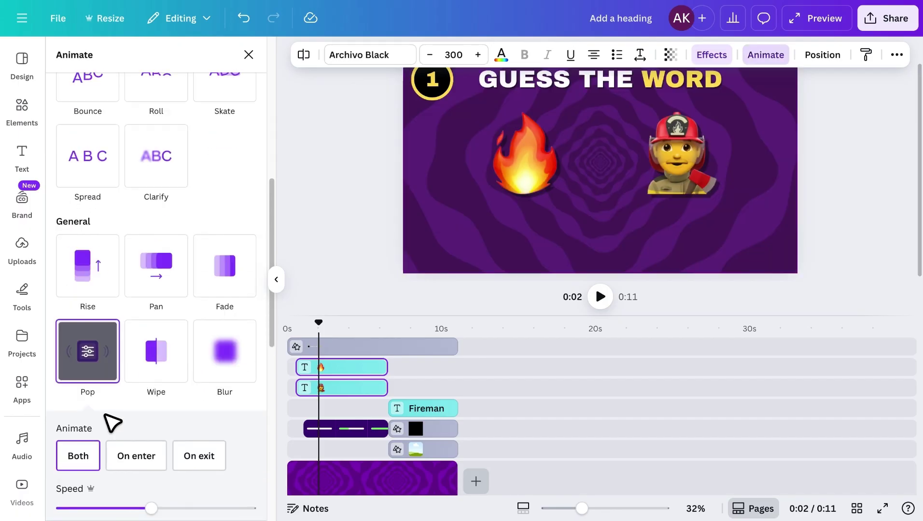
Add the Wiggle add-on effect to both emojis and set its intensity to the minimum.
{"action": "scroll", "coordinate": [113, 419], "scroll_direction": "down", "scroll_amount": 8}
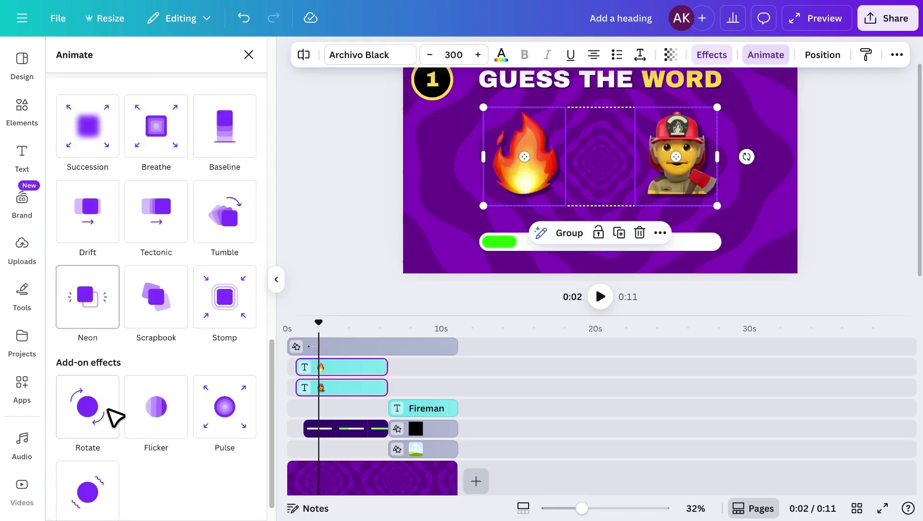
{"action": "left_click", "coordinate": [113, 466]}
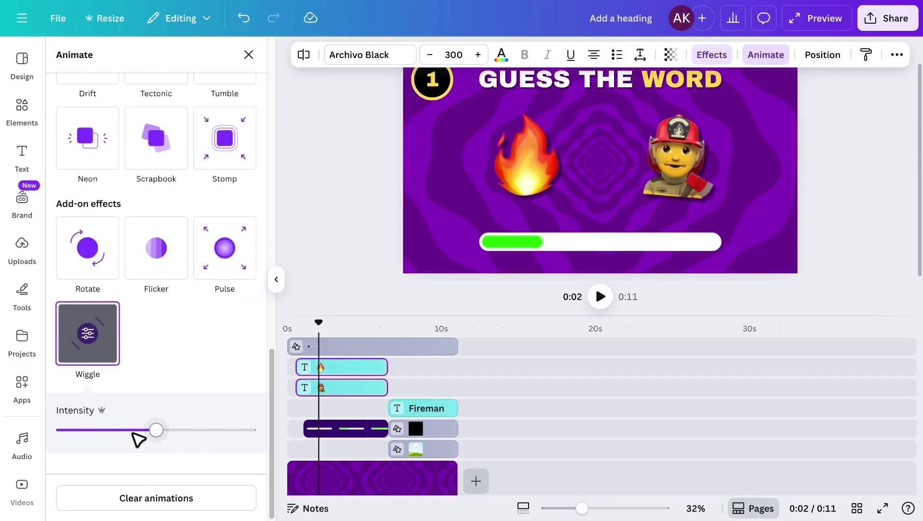
{"action": "left_click_drag", "start_coordinate": [145, 429], "coordinate": [46, 433]}
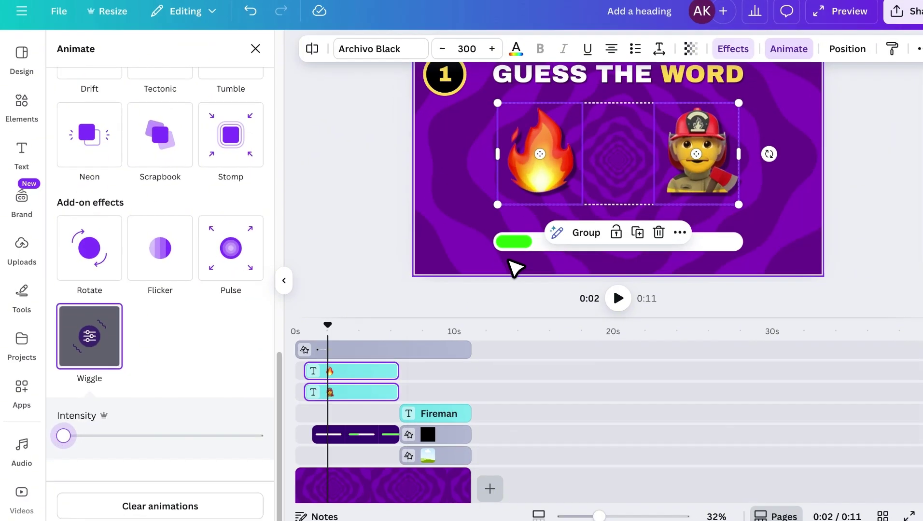
Apply the Baseline animation to the loading bar and enable the reverse exit animation.
{"action": "left_click", "coordinate": [504, 244]}
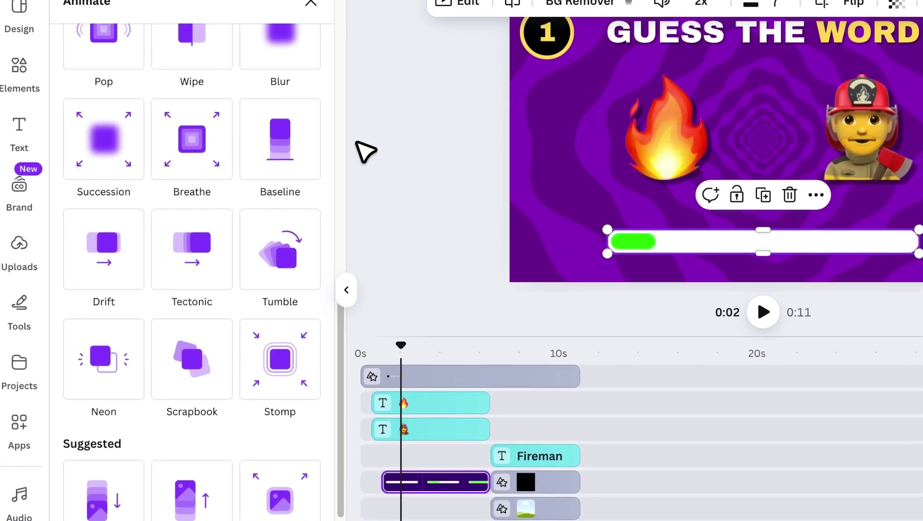
{"action": "left_click", "coordinate": [312, 139]}
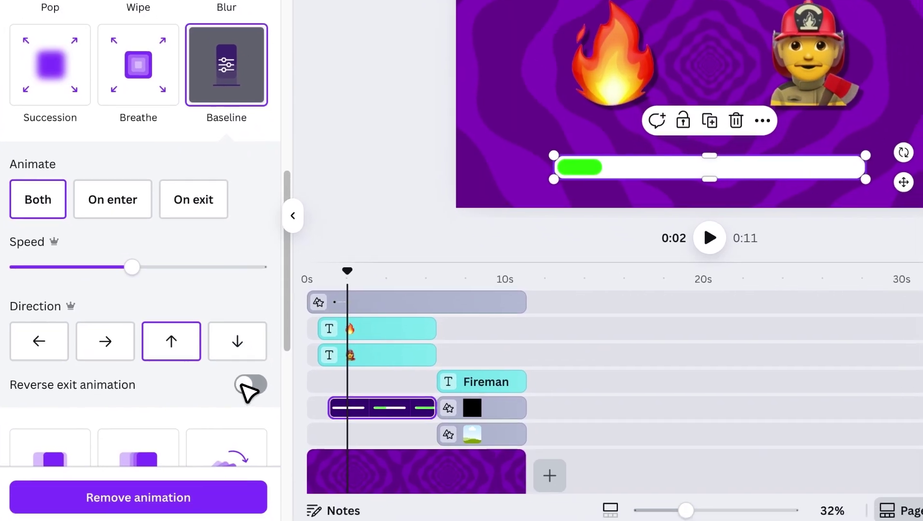
{"action": "left_click", "coordinate": [261, 406]}
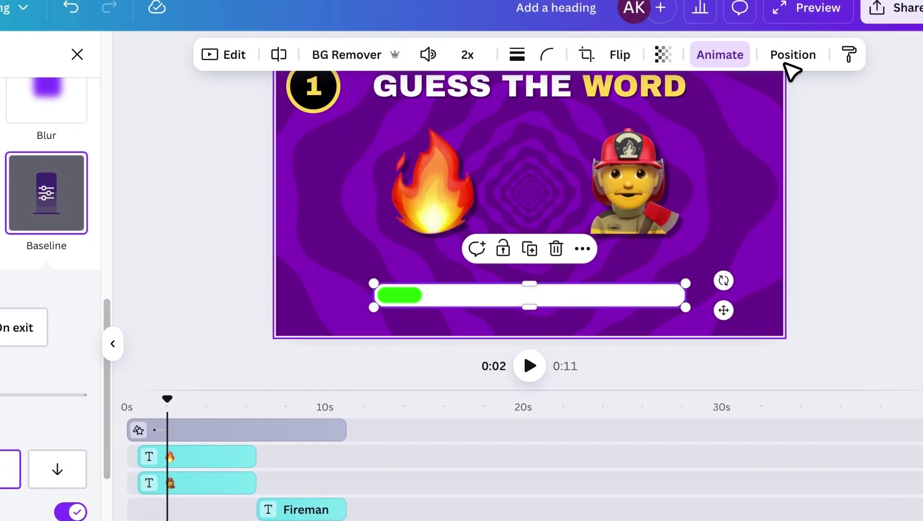
Apply the Pop animation, on enter only, to the framed picture, the black shape and the FIREMAN text together.
{"action": "left_click", "coordinate": [786, 56]}
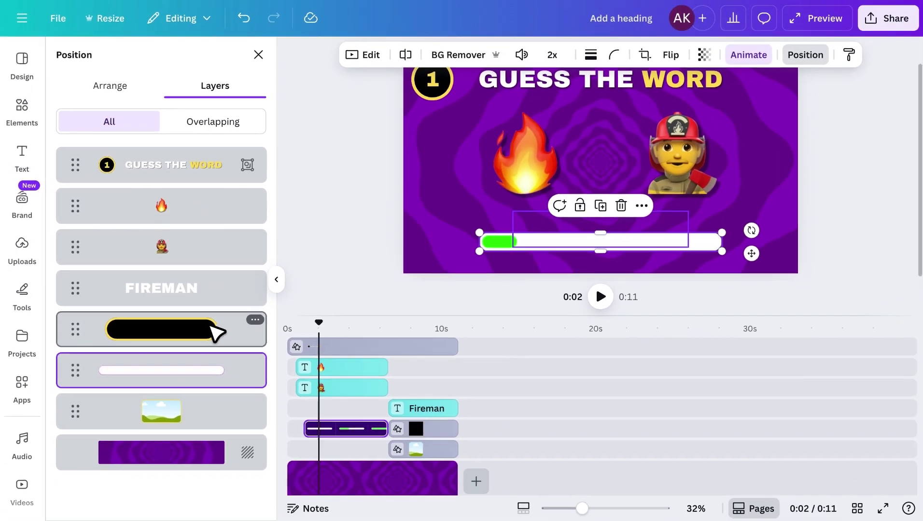
{"action": "left_click", "coordinate": [232, 359]}
{"action": "left_click", "coordinate": [217, 411], "text": "shift"}
{"action": "left_click", "coordinate": [222, 303], "text": "shift"}
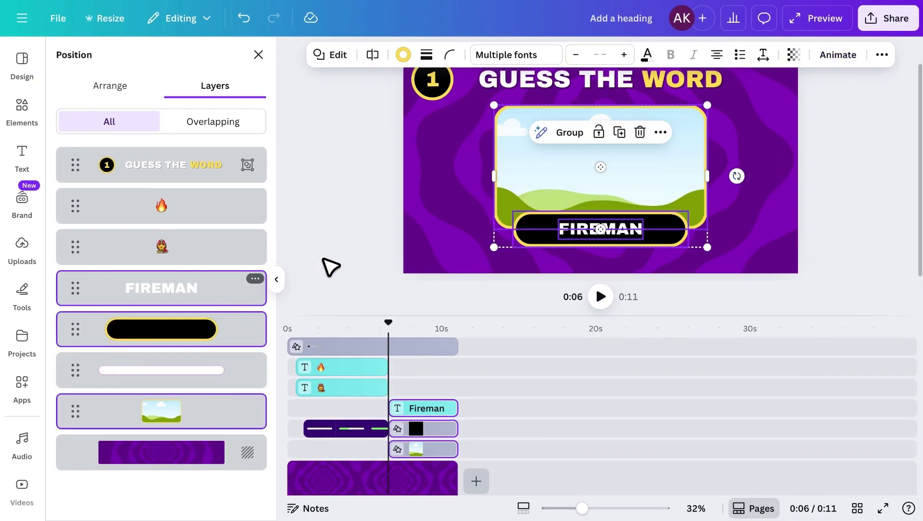
{"action": "left_click", "coordinate": [838, 56]}
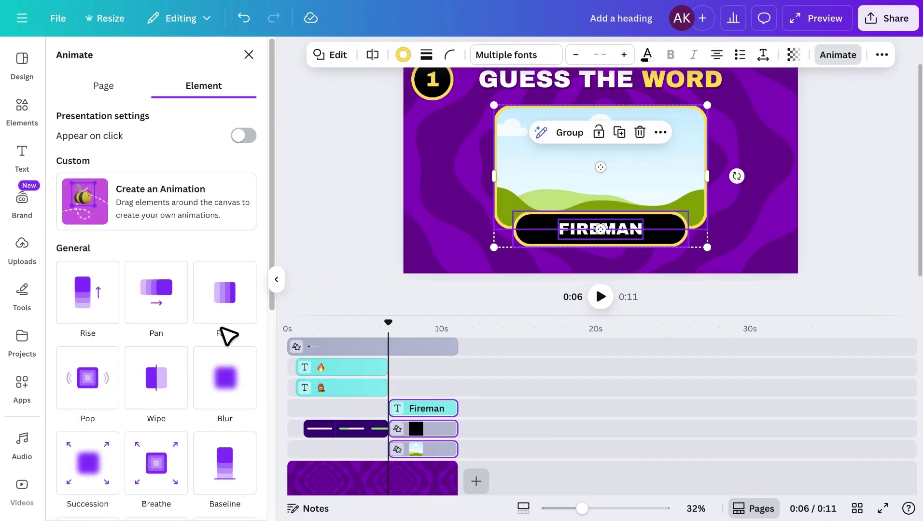
{"action": "left_click", "coordinate": [96, 384]}
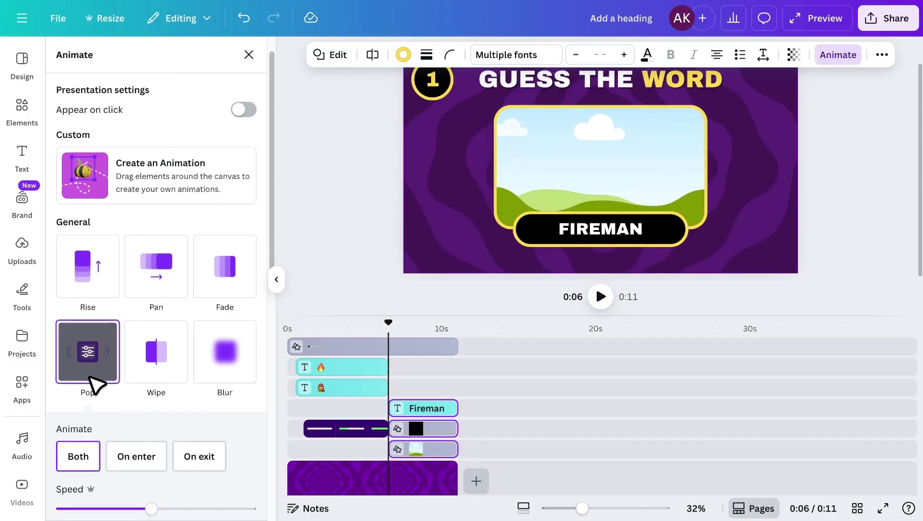
{"action": "left_click", "coordinate": [129, 458]}
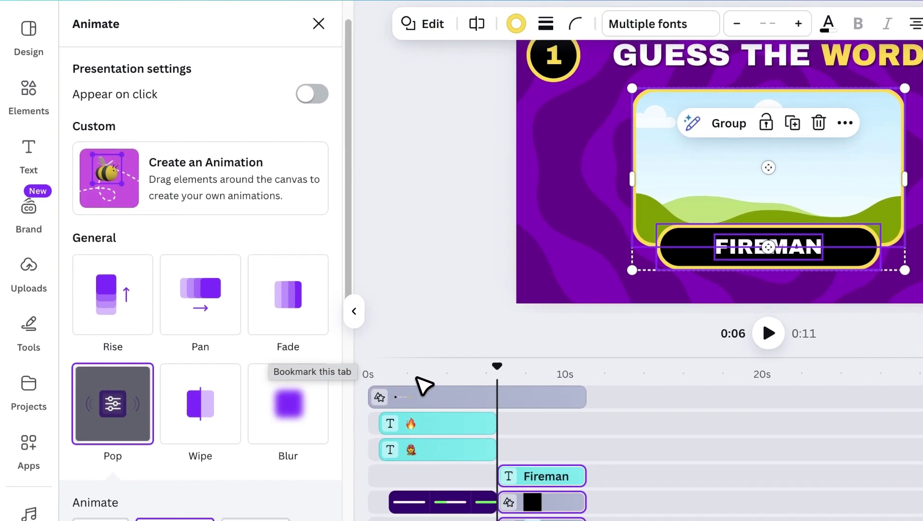
Search the audio elements for "pop cork" and add Champagne Cork Pop 1 where the emoji clips start.
{"action": "left_click", "coordinate": [305, 333]}
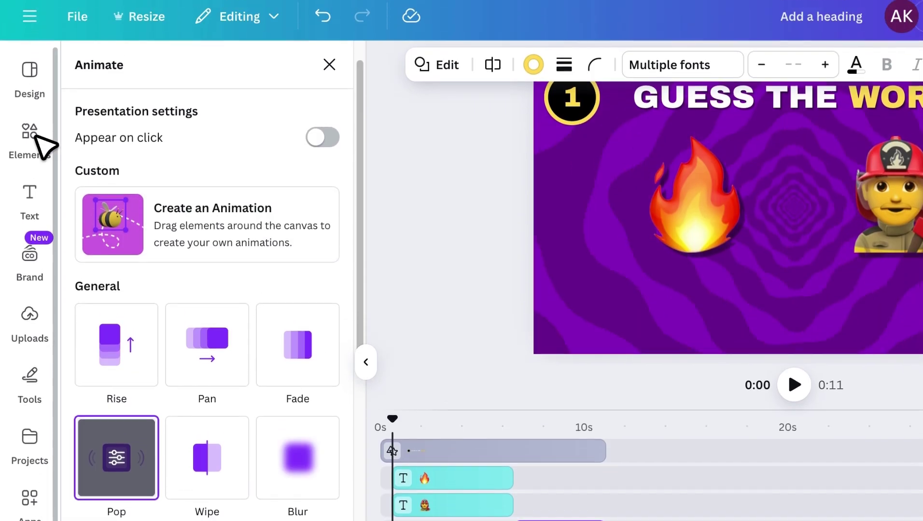
{"action": "left_click", "coordinate": [31, 90]}
{"action": "left_click", "coordinate": [181, 93]}
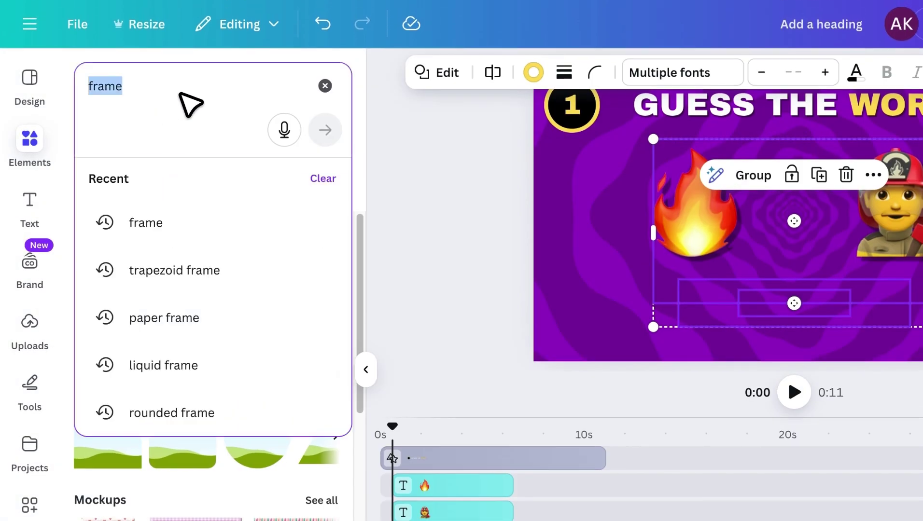
{"action": "type", "text": "pop cork"}
{"action": "key", "text": "Return"}
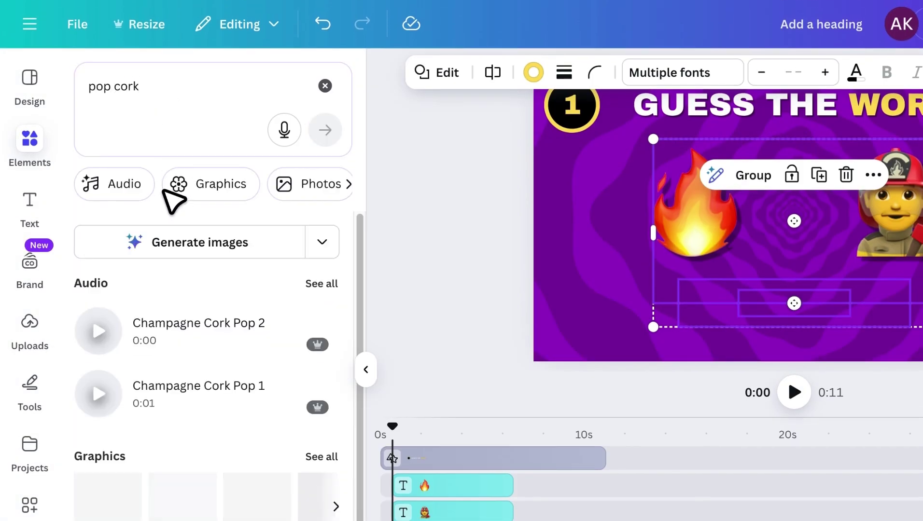
{"action": "left_click", "coordinate": [313, 283]}
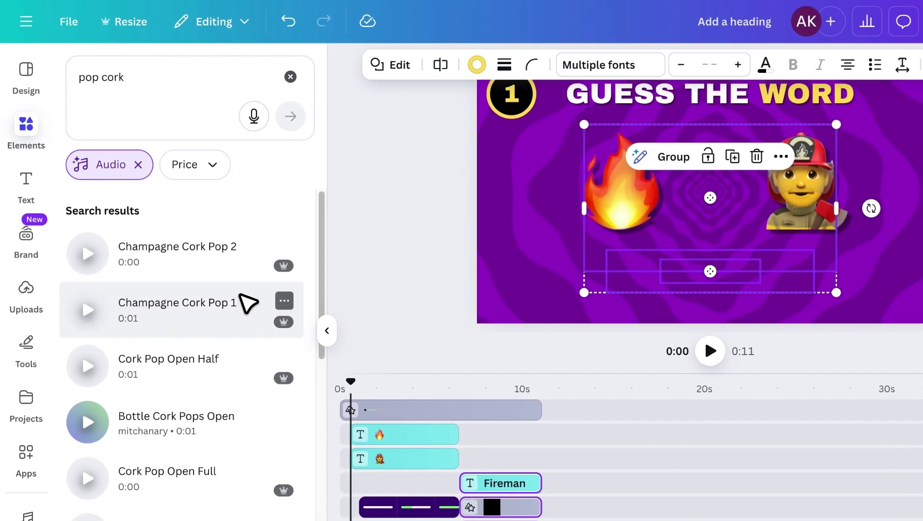
{"action": "left_click", "coordinate": [268, 330]}
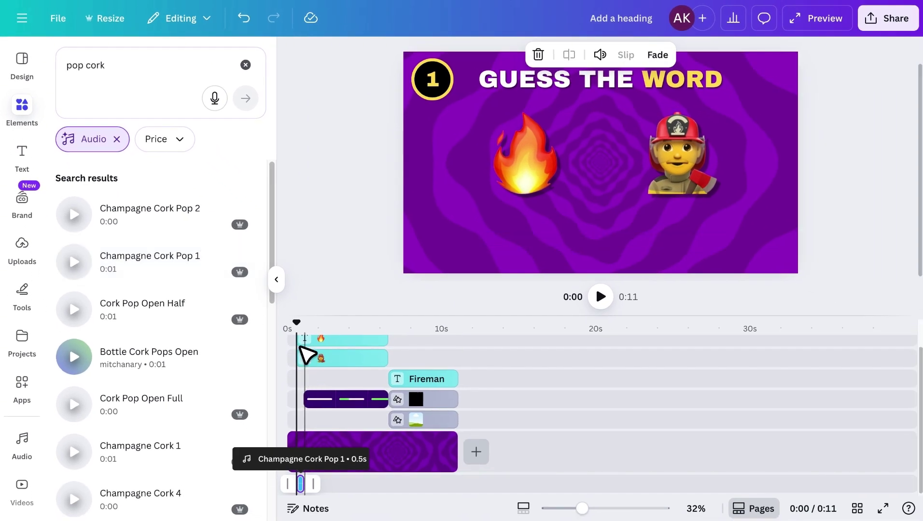
Find "egg timer" audio, add Egg Timer Tic Toc at the loading bar's start and trim it to end with the bar.
{"action": "left_click_drag", "start_coordinate": [298, 324], "coordinate": [304, 324]}
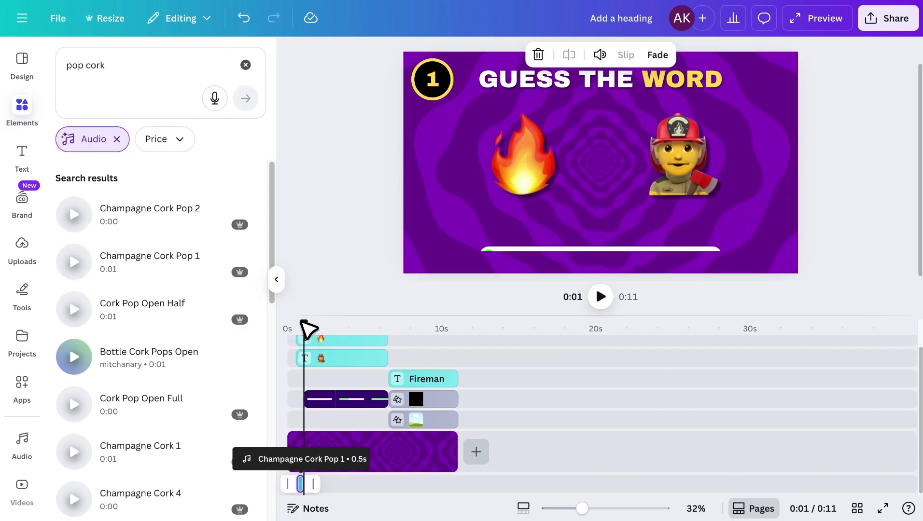
{"action": "left_click", "coordinate": [152, 76]}
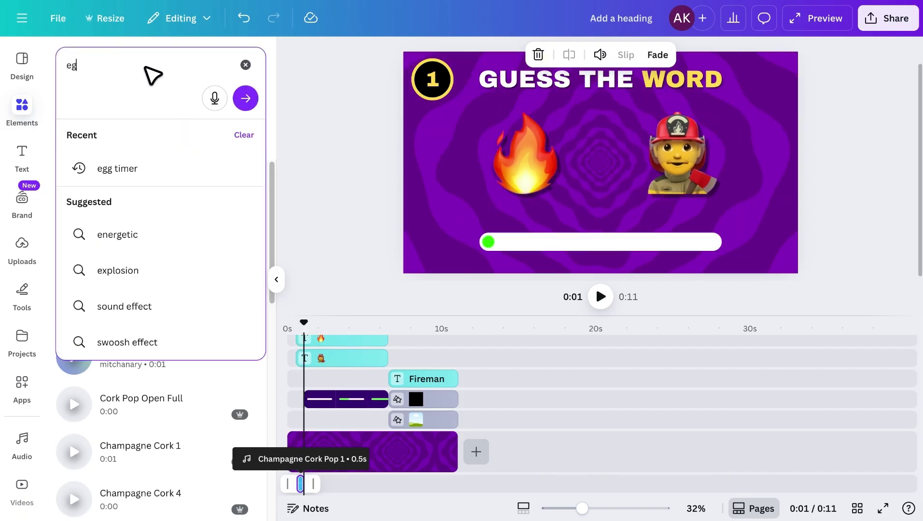
{"action": "type", "text": "egg timer"}
{"action": "key", "text": "Return"}
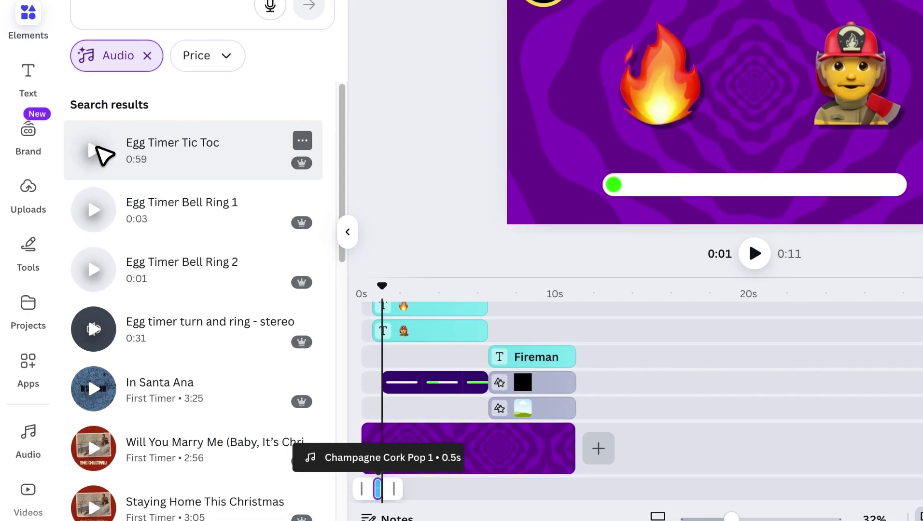
{"action": "left_click", "coordinate": [207, 140]}
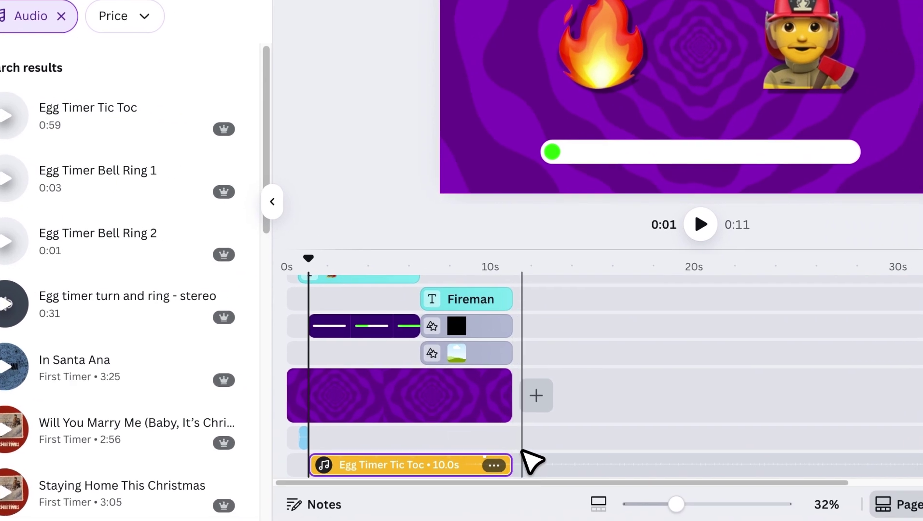
{"action": "mouse_move", "coordinate": [596, 475]}
{"action": "left_click_drag", "start_coordinate": [504, 464], "coordinate": [419, 464]}
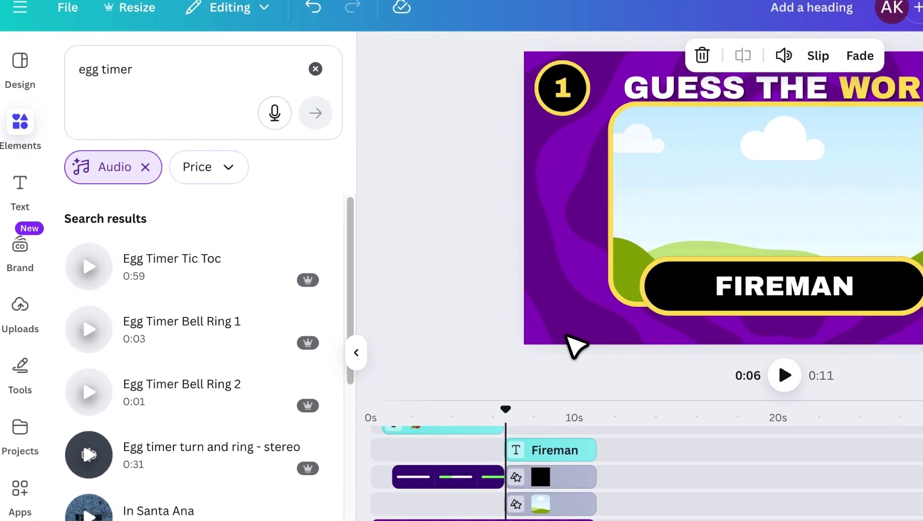
Search the audio for "logo ascend 8" and add PREL Logo Ascend 8 where the answer reveal starts.
{"action": "left_click", "coordinate": [198, 78]}
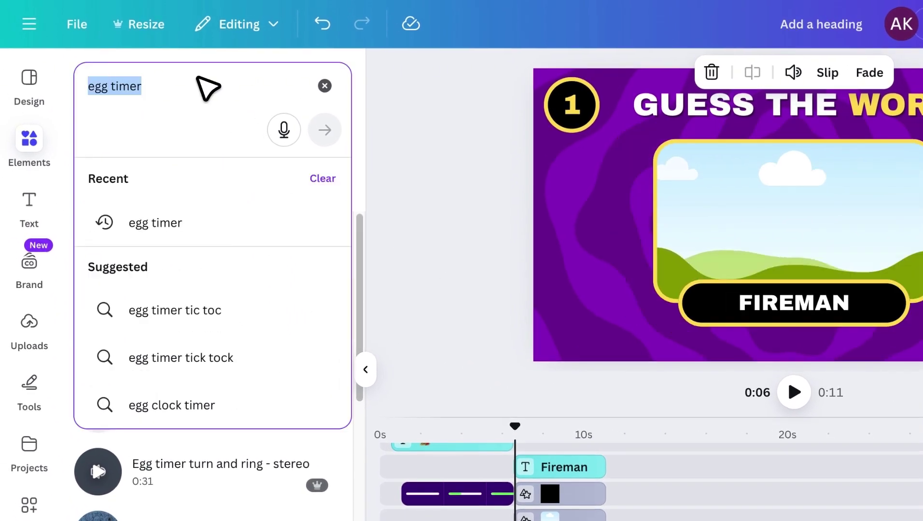
{"action": "type", "text": "logo ascend 8"}
{"action": "key", "text": "Return"}
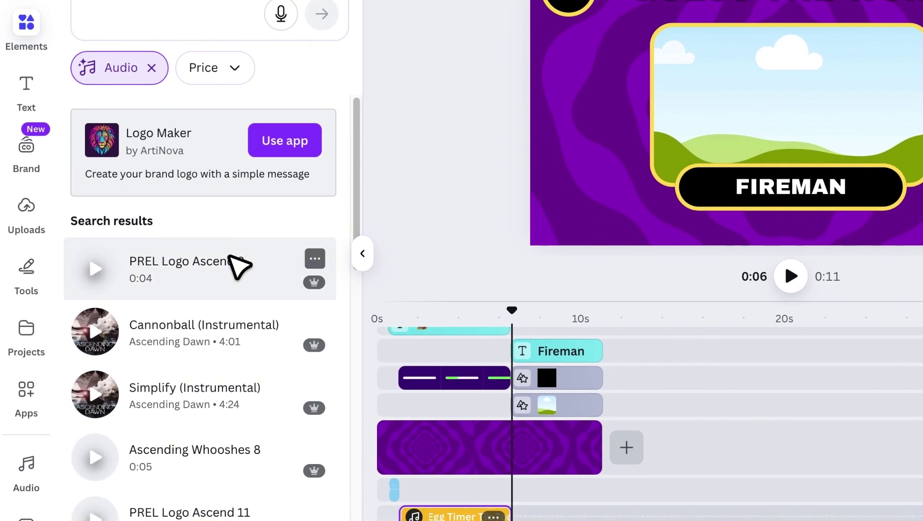
{"action": "left_click", "coordinate": [230, 257]}
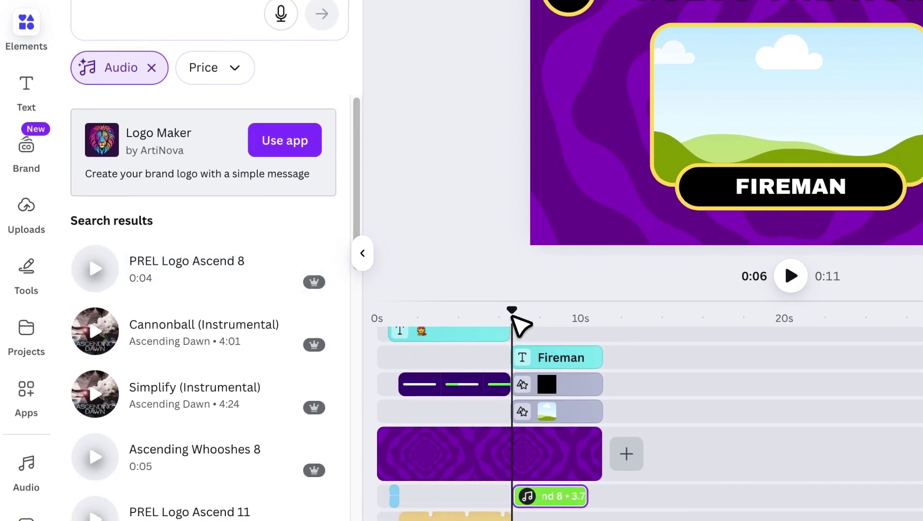
Play the round from the start to check the animations and sound effects.
{"action": "left_click_drag", "start_coordinate": [513, 313], "coordinate": [344, 329]}
{"action": "left_click", "coordinate": [791, 276]}
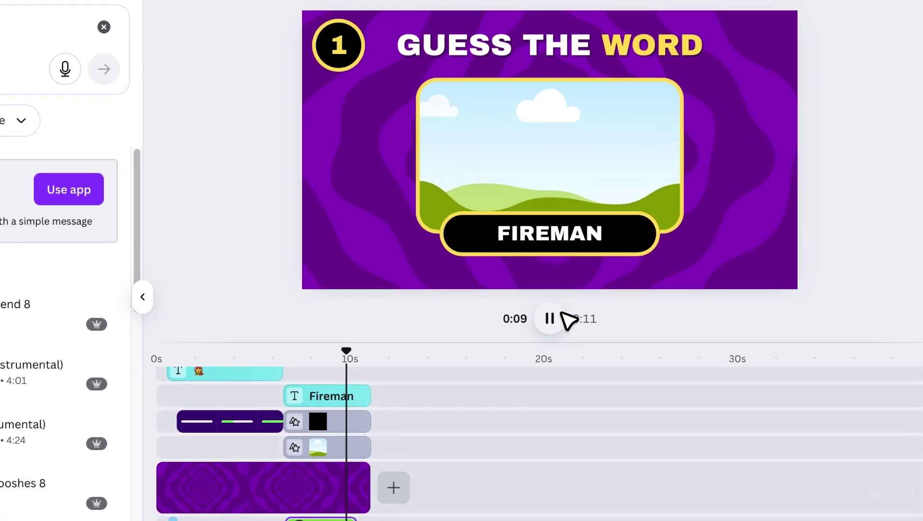
{"action": "left_click", "coordinate": [603, 295]}
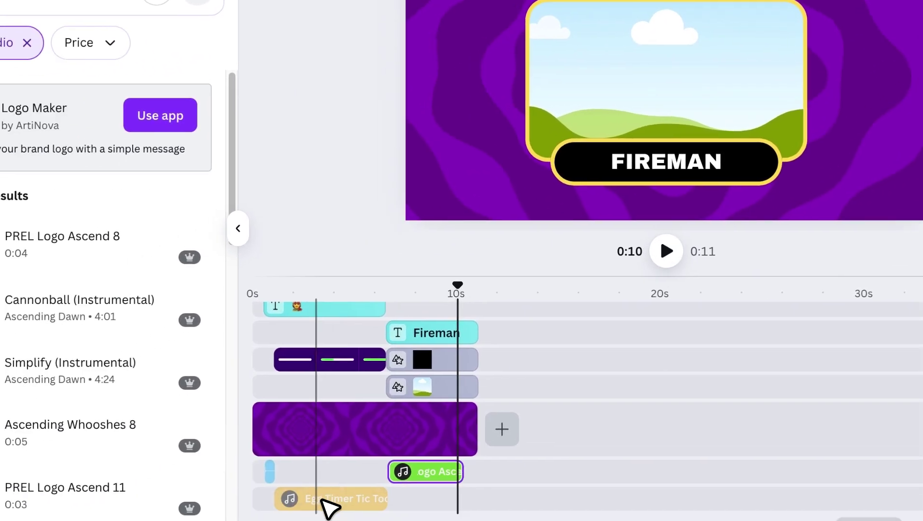
Set the volume of the Egg Timer Tic Toc clip to 20.
{"action": "left_click", "coordinate": [361, 467]}
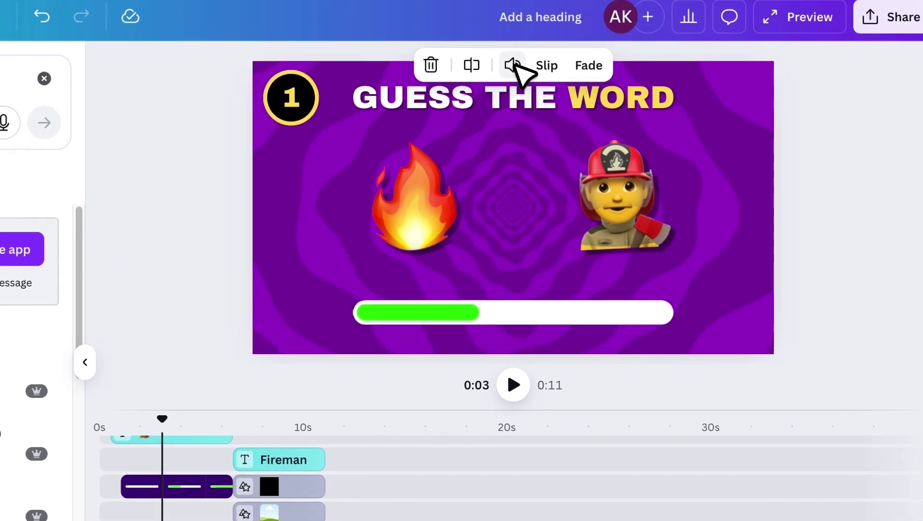
{"action": "left_click", "coordinate": [511, 64]}
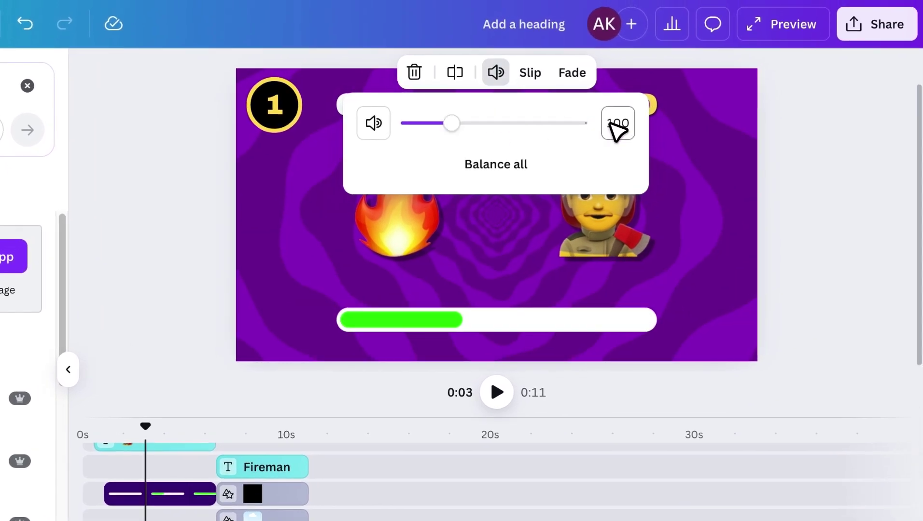
{"action": "type", "text": "20"}
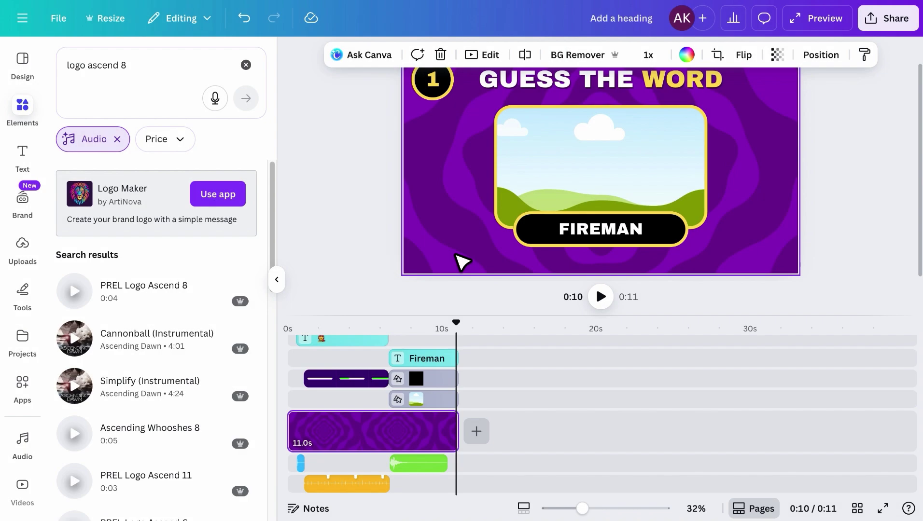
Delete all visual elements placed on top of the purple background.
{"action": "key", "text": "super+a"}
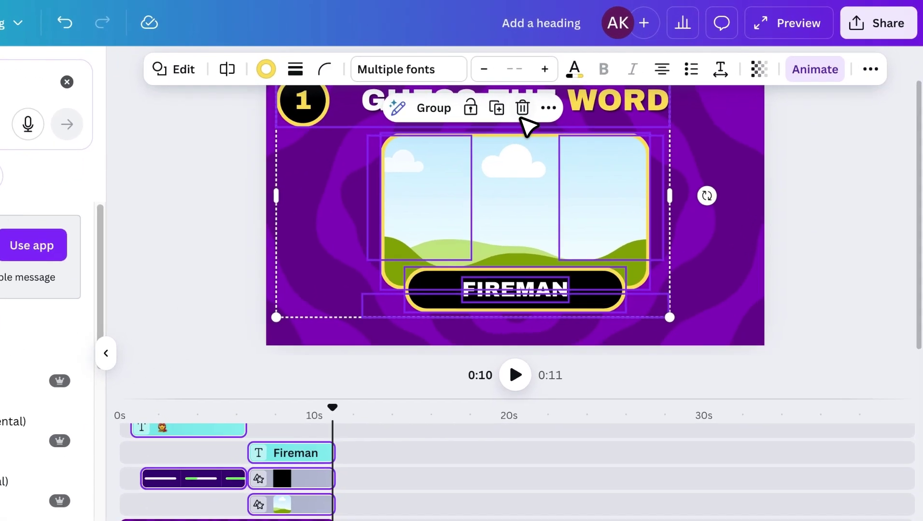
{"action": "left_click", "coordinate": [606, 85]}
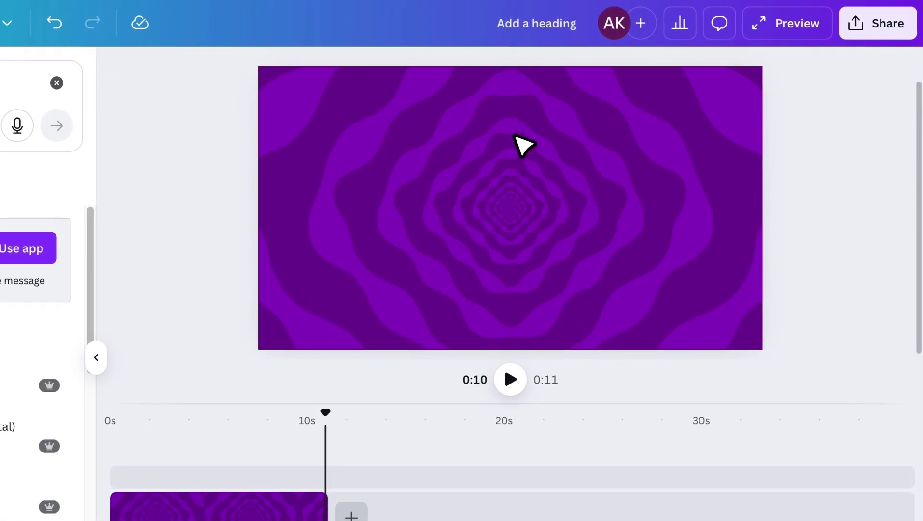
Download the design with only the purple background and sounds as an MP4 video at 1080p (HD).
{"action": "left_click", "coordinate": [883, 25]}
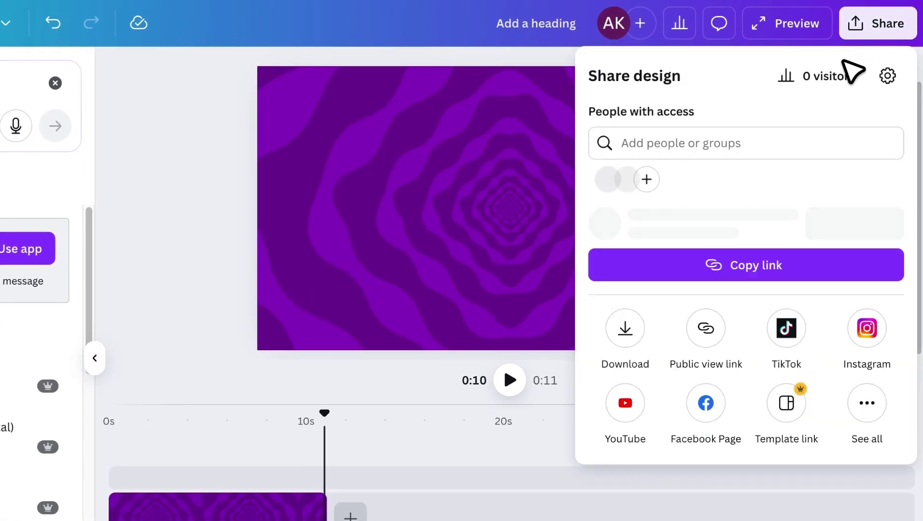
{"action": "left_click", "coordinate": [625, 362]}
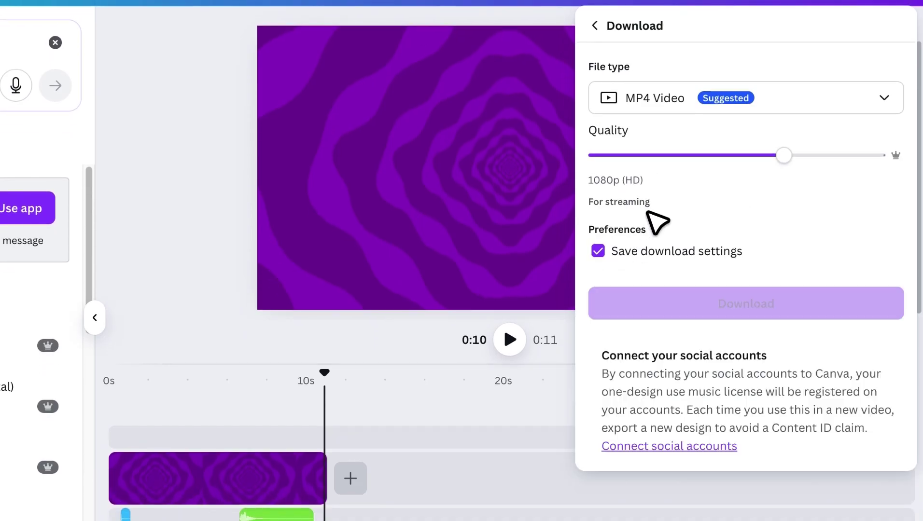
{"action": "left_click", "coordinate": [707, 297]}
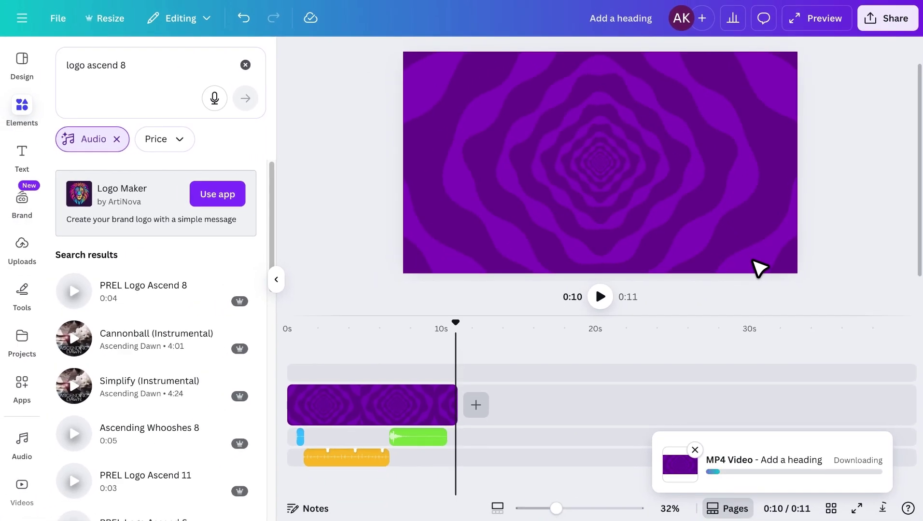
Undo the deletion of the visual elements on top of the purple background.
{"action": "key", "text": "BackSpace"}
{"action": "key", "text": "BackSpace"}
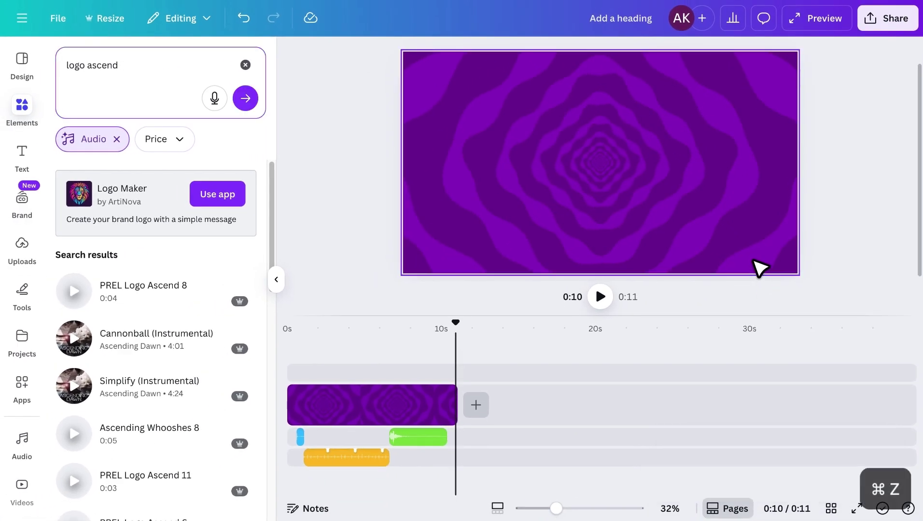
{"action": "key", "text": "super+z"}
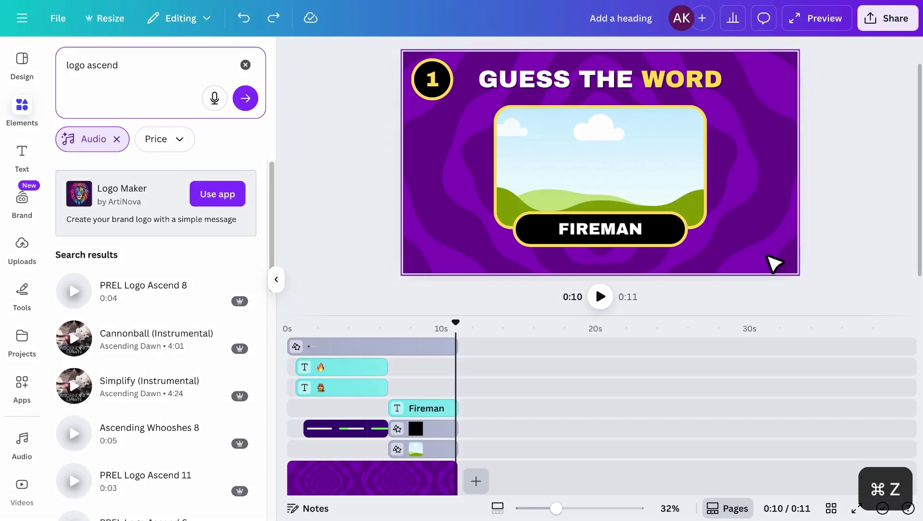
{"action": "left_click", "coordinate": [780, 2]}
{"action": "left_click", "coordinate": [183, 230]}
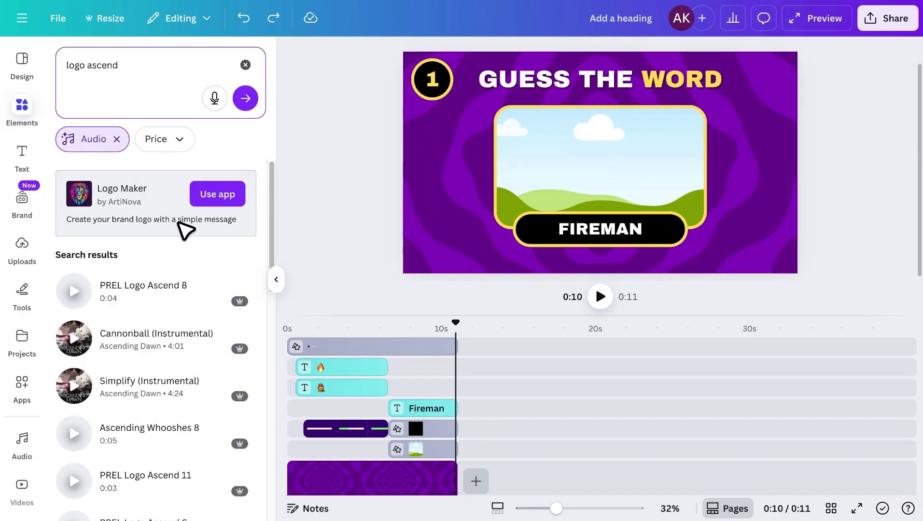
Replace the page background with the exported 11-second video from the uploaded videos.
{"action": "left_click", "coordinate": [37, 253]}
{"action": "left_click", "coordinate": [112, 172]}
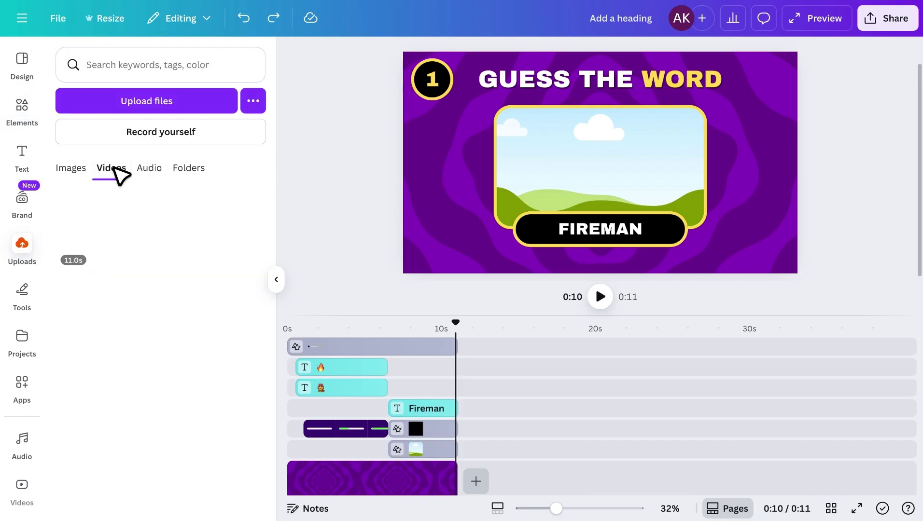
{"action": "left_click_drag", "start_coordinate": [408, 223], "coordinate": [411, 222]}
{"action": "left_click", "coordinate": [276, 280]}
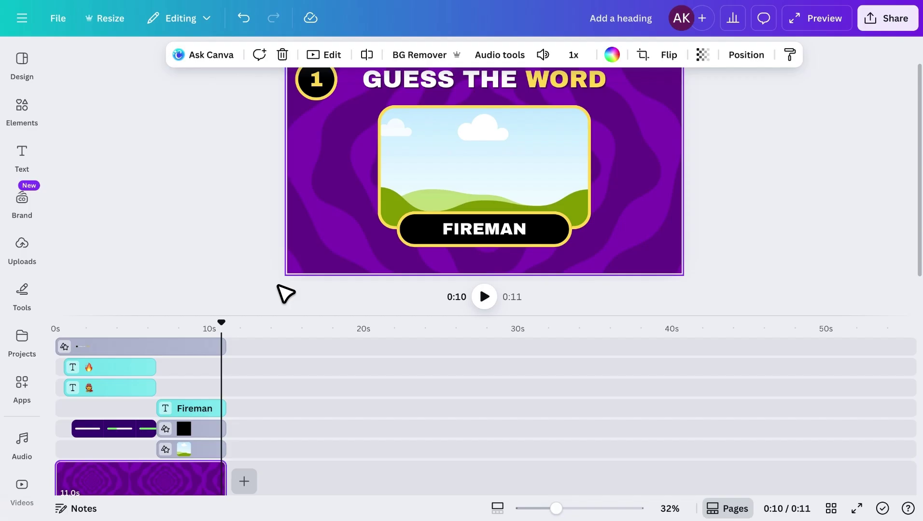
Delete the separate logo ascend, egg timer and Champagne Cork Pop 1 audio clips beneath the new background video.
{"action": "key", "text": "space"}
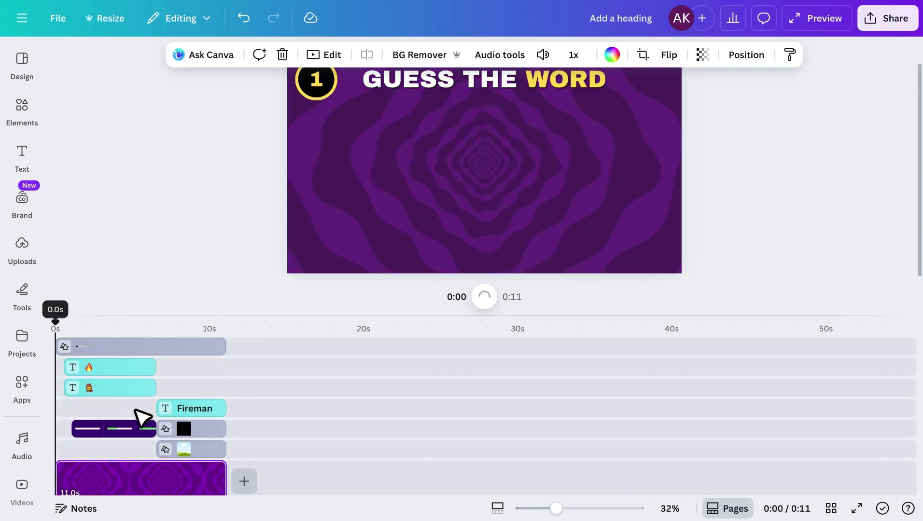
{"action": "scroll", "coordinate": [162, 435], "scroll_direction": "down", "scroll_amount": 2}
{"action": "left_click", "coordinate": [191, 465]}
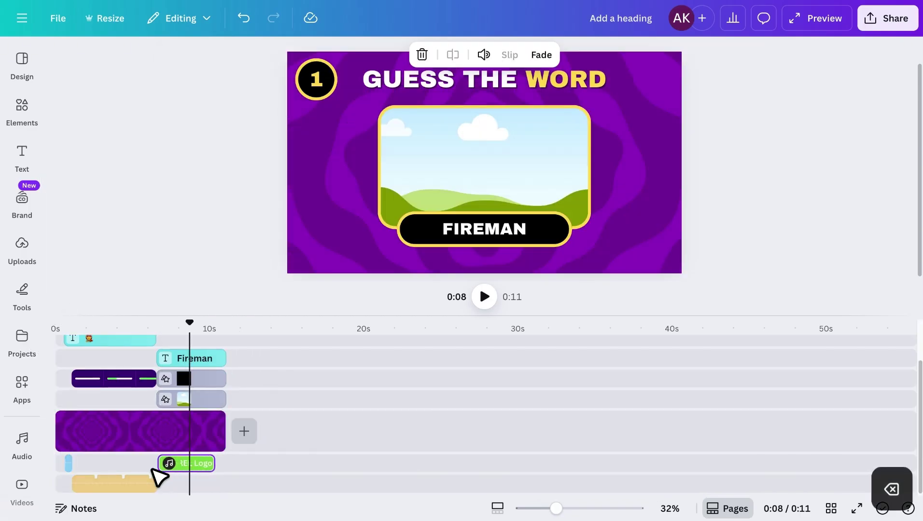
{"action": "left_click", "coordinate": [97, 483]}
{"action": "scroll", "coordinate": [72, 478], "scroll_direction": "up", "scroll_amount": 1}
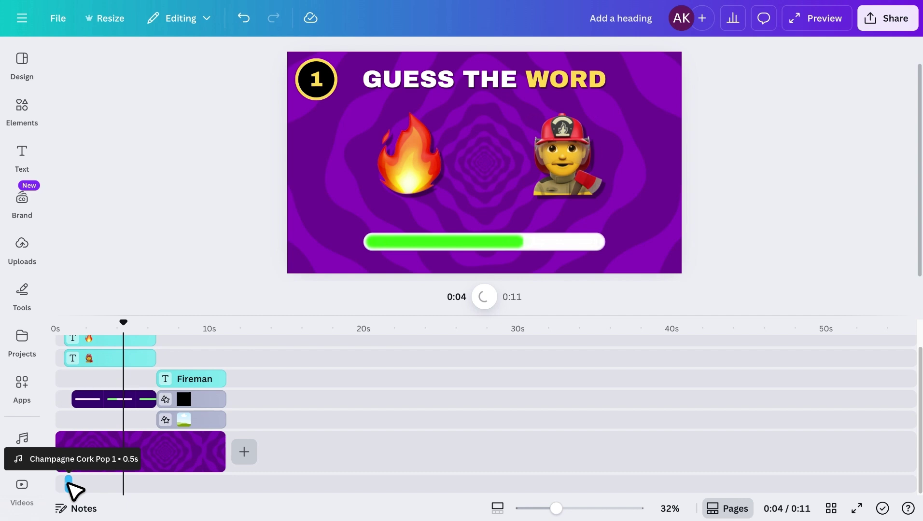
{"action": "key", "text": "Delete"}
{"action": "left_click", "coordinate": [68, 483]}
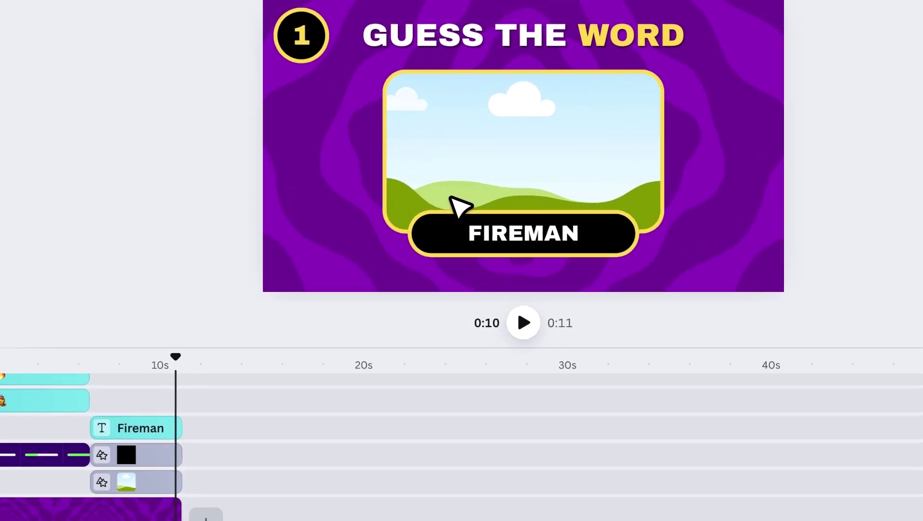
Select the picture frame, the black answer bar and the Fireman text together and enlarge them slightly, keeping them centred.
{"action": "left_click", "coordinate": [434, 204]}
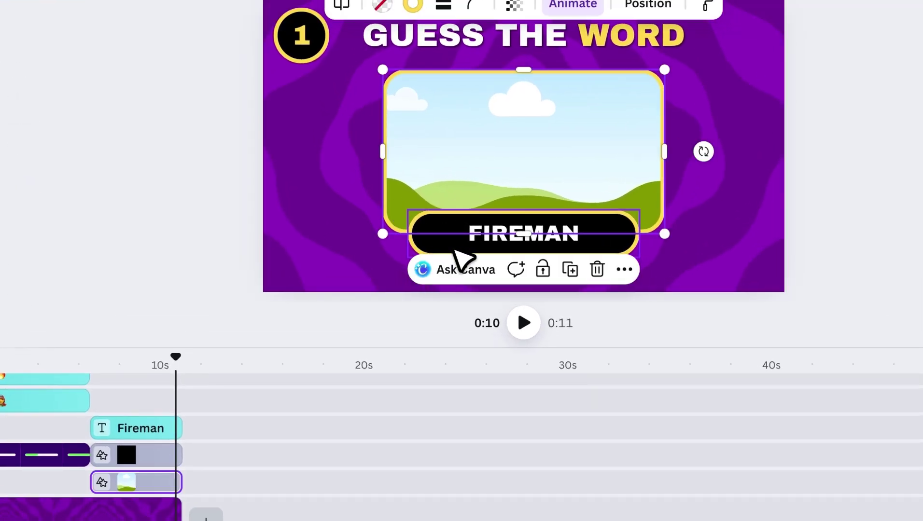
{"action": "left_click", "coordinate": [454, 251], "text": "shift"}
{"action": "left_click_drag", "start_coordinate": [383, 258], "coordinate": [375, 270]}
{"action": "left_click_drag", "start_coordinate": [540, 217], "coordinate": [546, 222]}
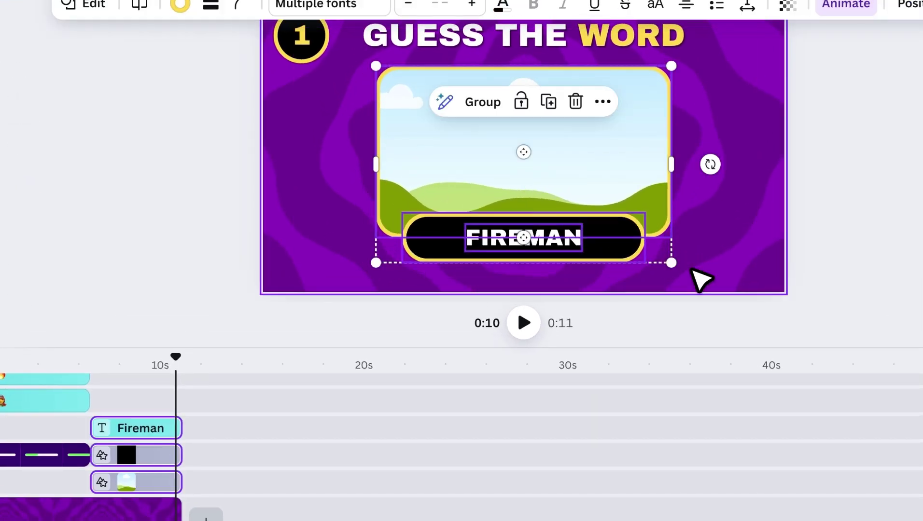
{"action": "left_click", "coordinate": [695, 271]}
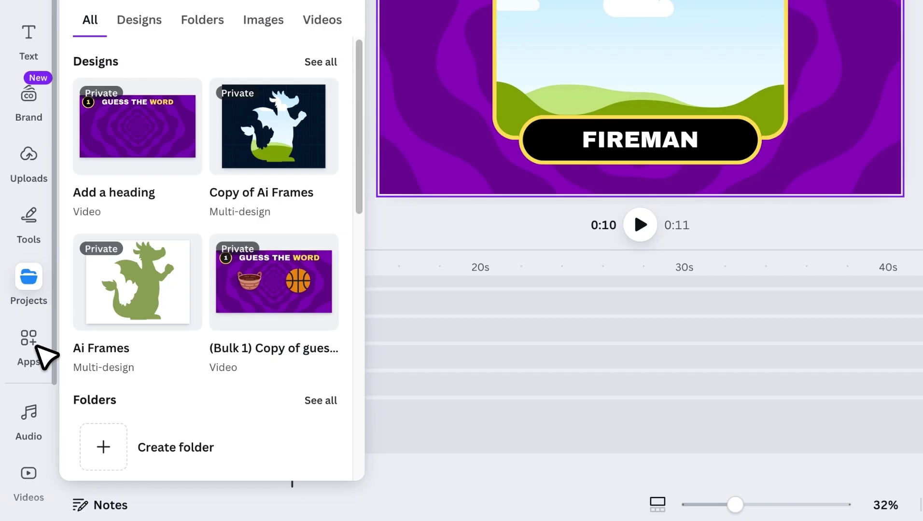
Open the Bulk create app and choose to enter the data manually.
{"action": "mouse_move", "coordinate": [0, 434]}
{"action": "scroll", "coordinate": [116, 330], "scroll_direction": "down", "scroll_amount": 9}
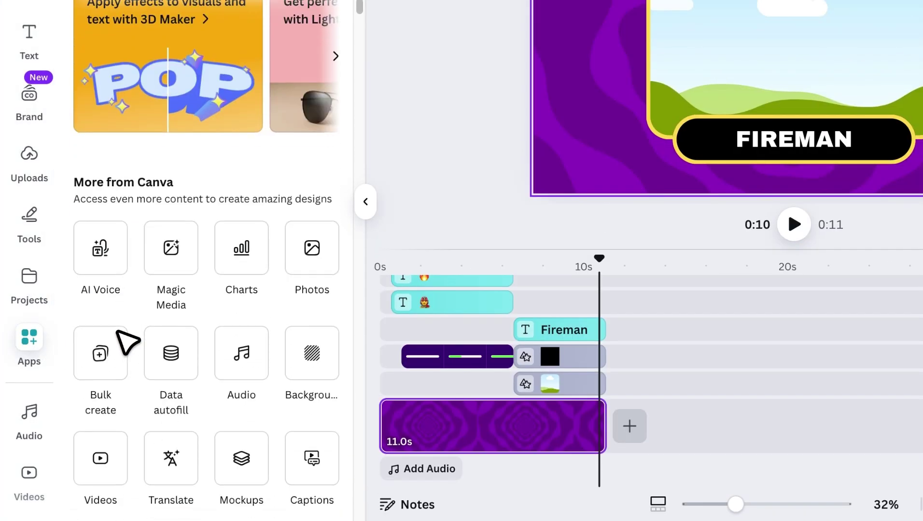
{"action": "scroll", "coordinate": [118, 332], "scroll_direction": "down", "scroll_amount": 2}
{"action": "left_click", "coordinate": [107, 263]}
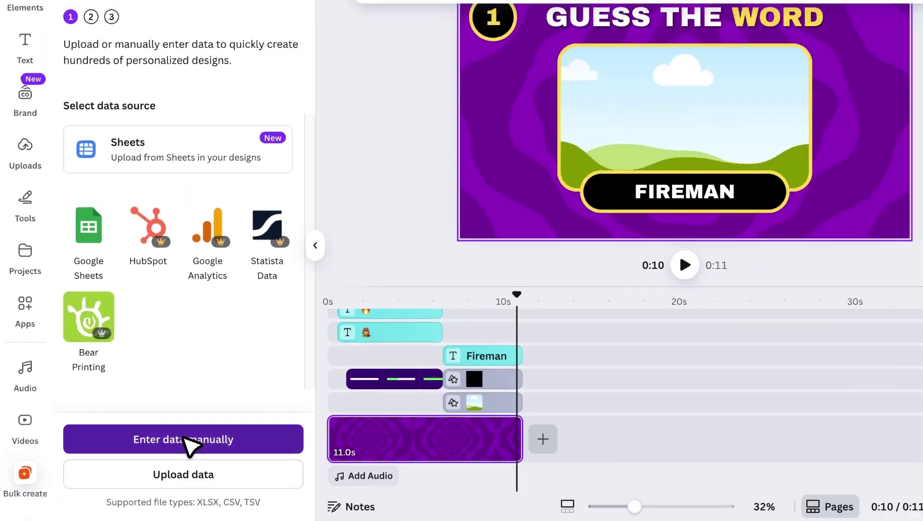
{"action": "left_click", "coordinate": [207, 416]}
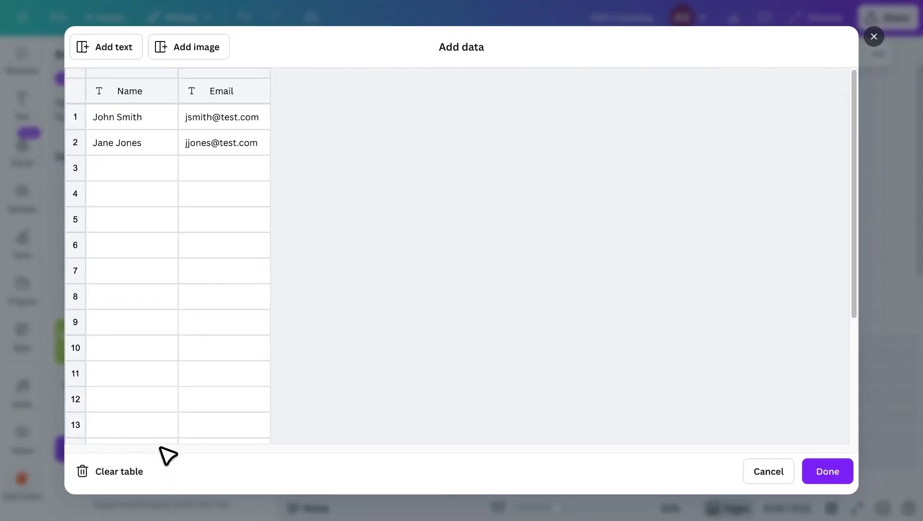
Replace the sample data with the emoji word table copied from ChatGPT and rename the # column to Number.
{"action": "left_click", "coordinate": [137, 473]}
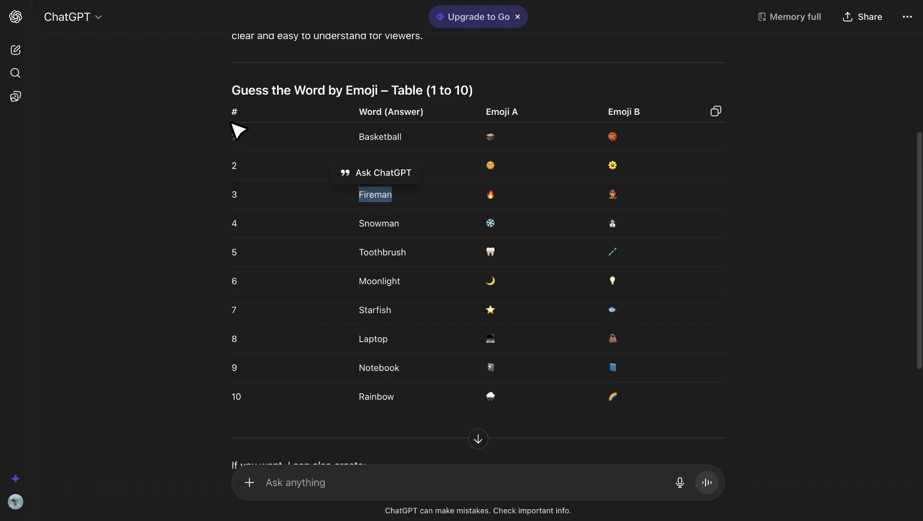
{"action": "key", "text": "super+Tab"}
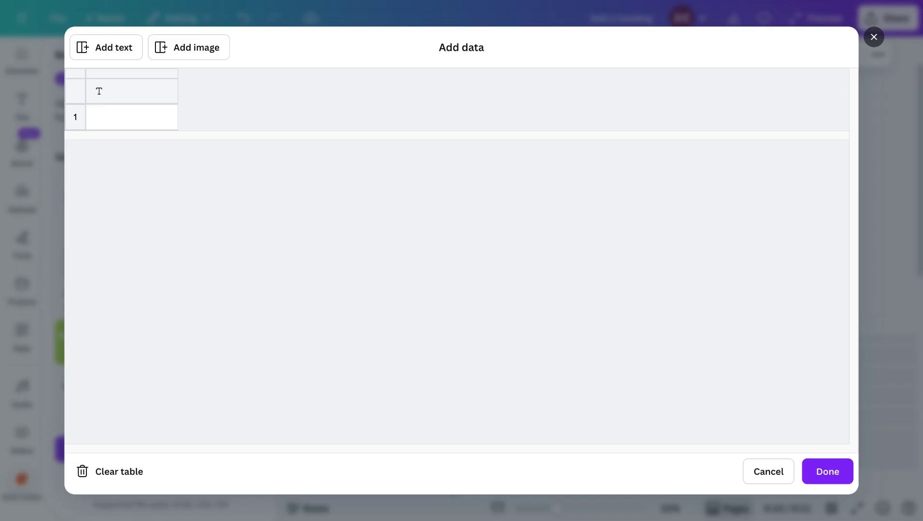
{"action": "left_click", "coordinate": [144, 92]}
{"action": "key", "text": "super+v"}
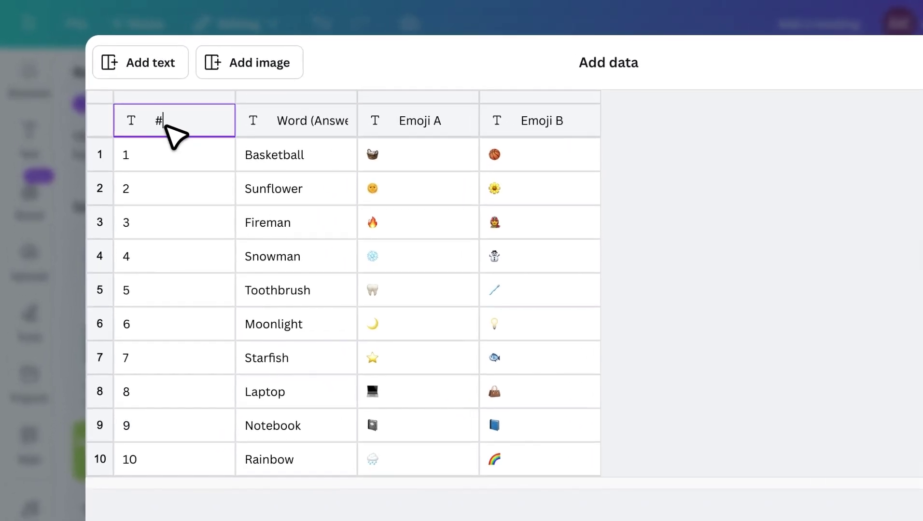
{"action": "key", "text": "BackSpace"}
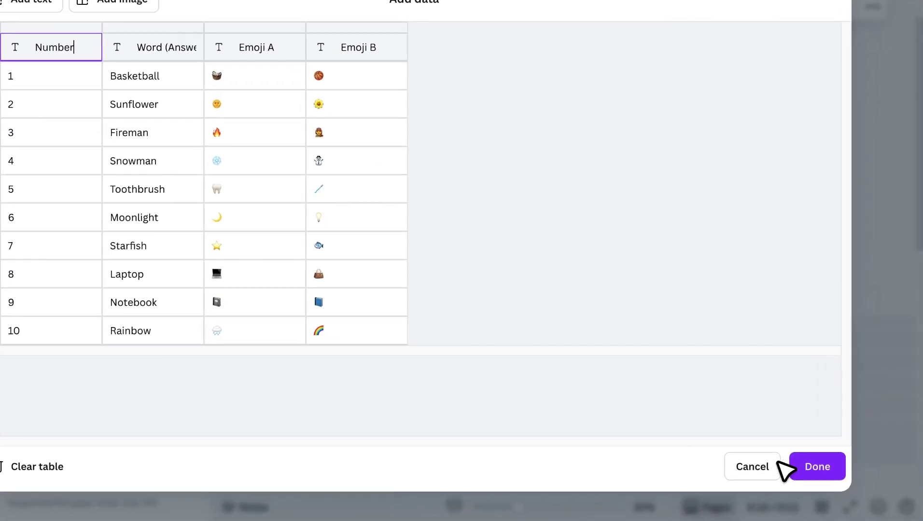
{"action": "left_click", "coordinate": [826, 473]}
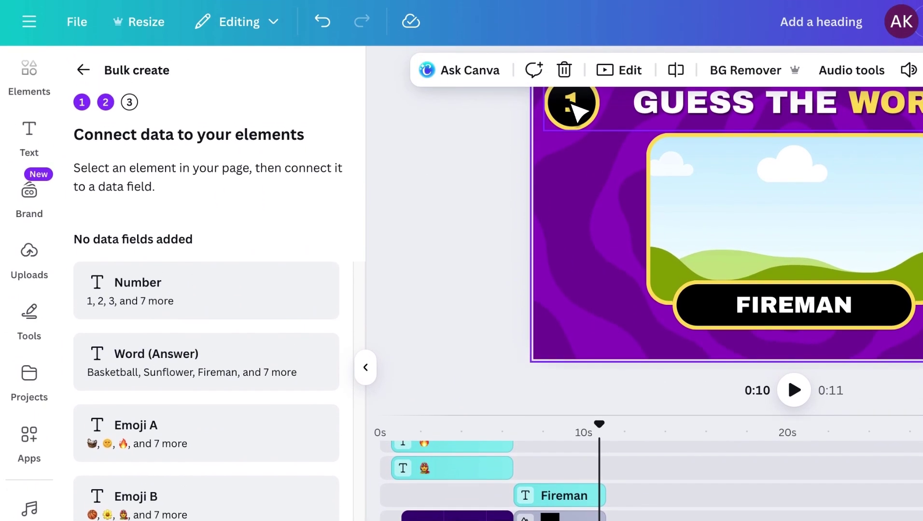
Connect the round number to the Number data field and the Fireman text to Word (Answer).
{"action": "left_click", "coordinate": [576, 6]}
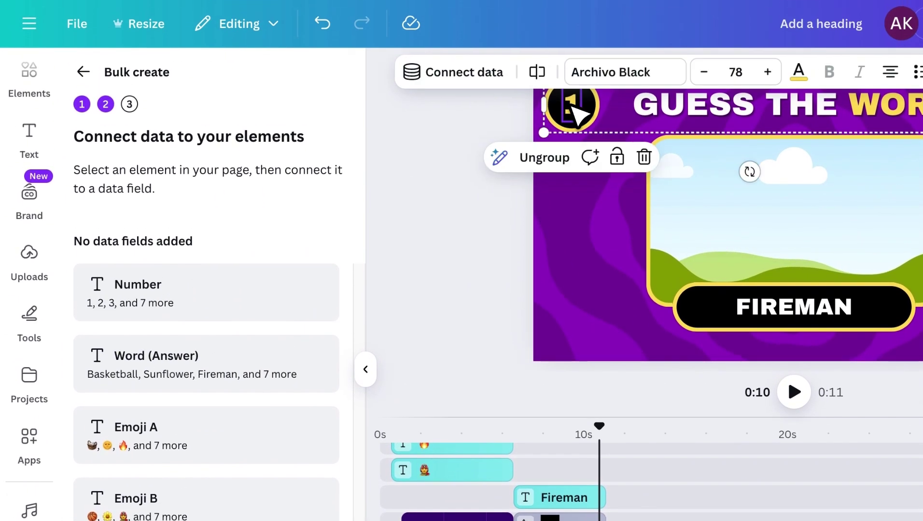
{"action": "left_click", "coordinate": [473, 78]}
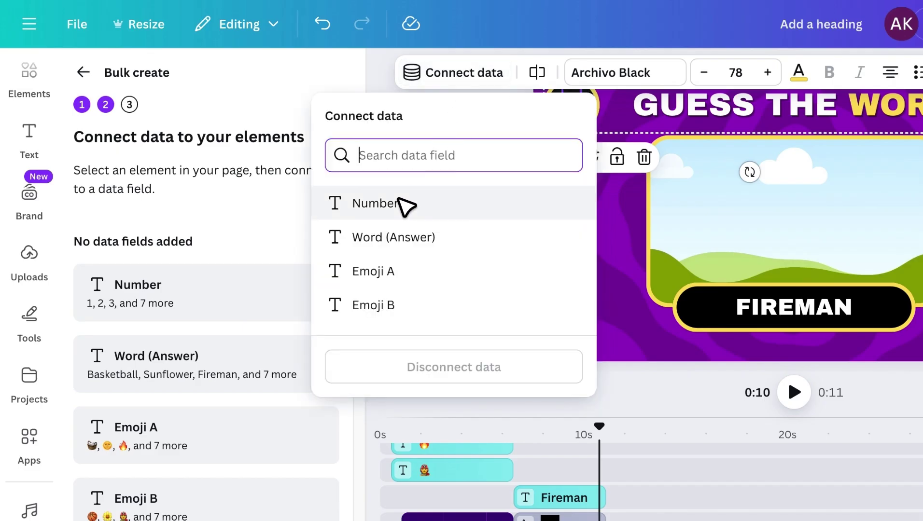
{"action": "left_click", "coordinate": [396, 203]}
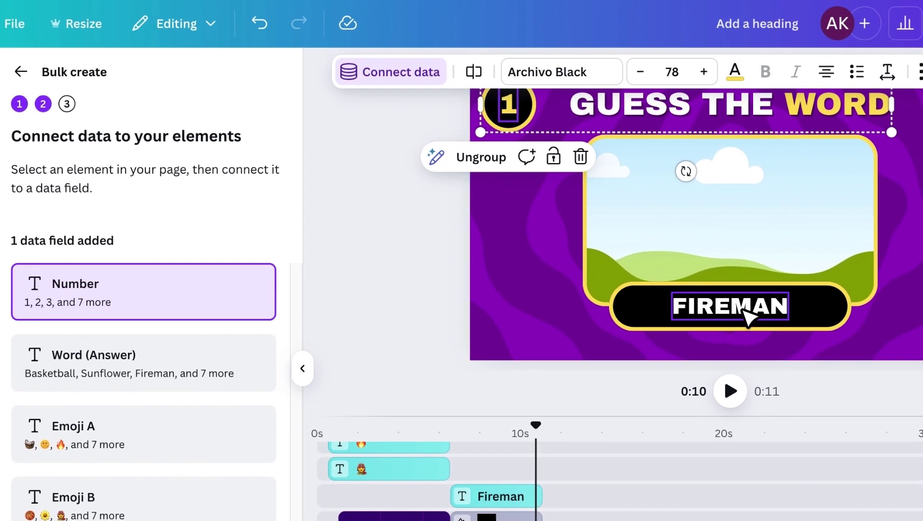
{"action": "left_click", "coordinate": [743, 311]}
{"action": "left_click", "coordinate": [363, 70]}
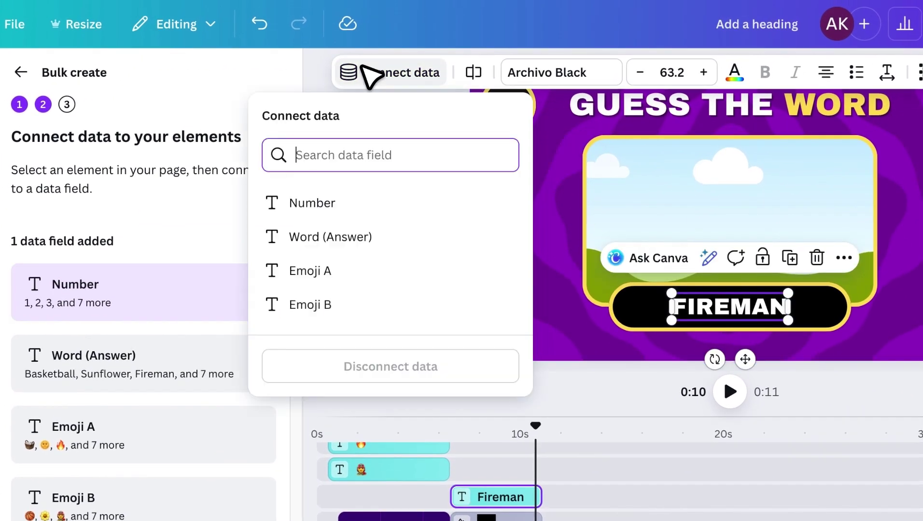
{"action": "left_click", "coordinate": [333, 236]}
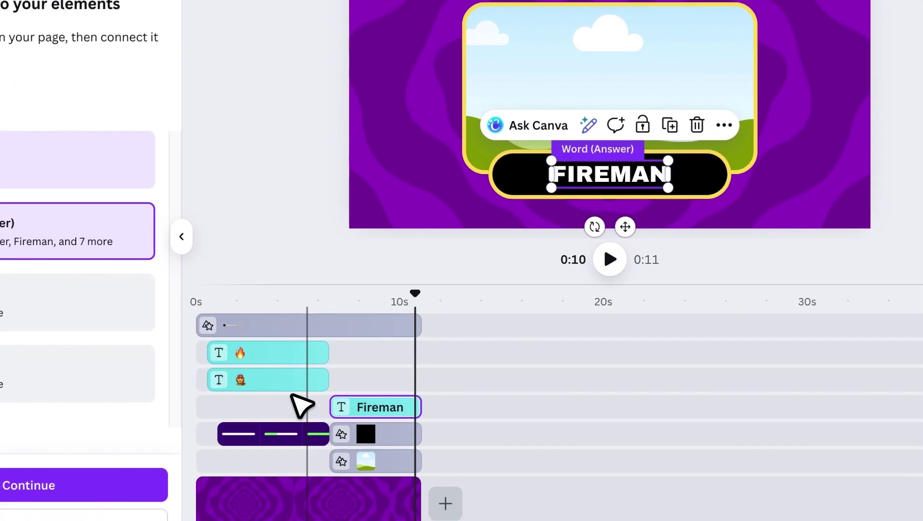
Connect the fire emoji to the Emoji A data field and the firefighter emoji to Emoji B.
{"action": "left_click", "coordinate": [158, 447]}
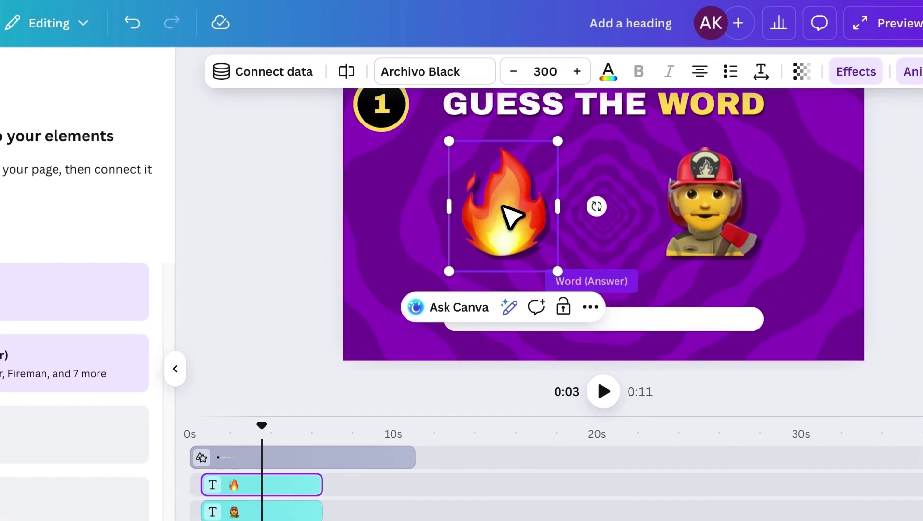
{"action": "left_click", "coordinate": [281, 70]}
{"action": "left_click", "coordinate": [227, 303]}
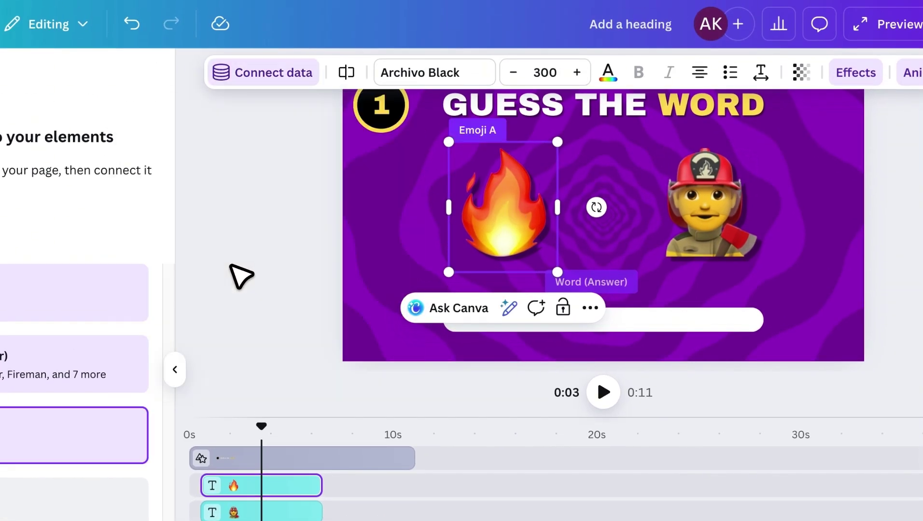
{"action": "left_click", "coordinate": [695, 207]}
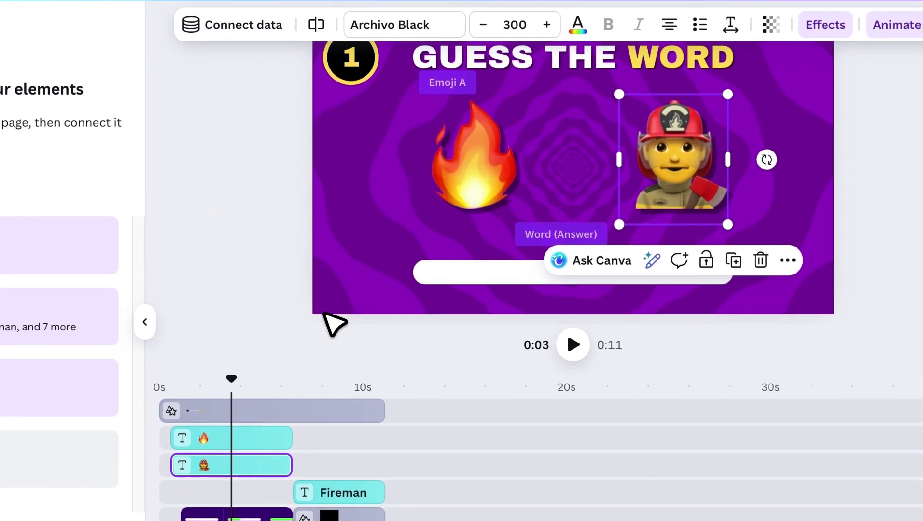
{"action": "left_click", "coordinate": [231, 24]}
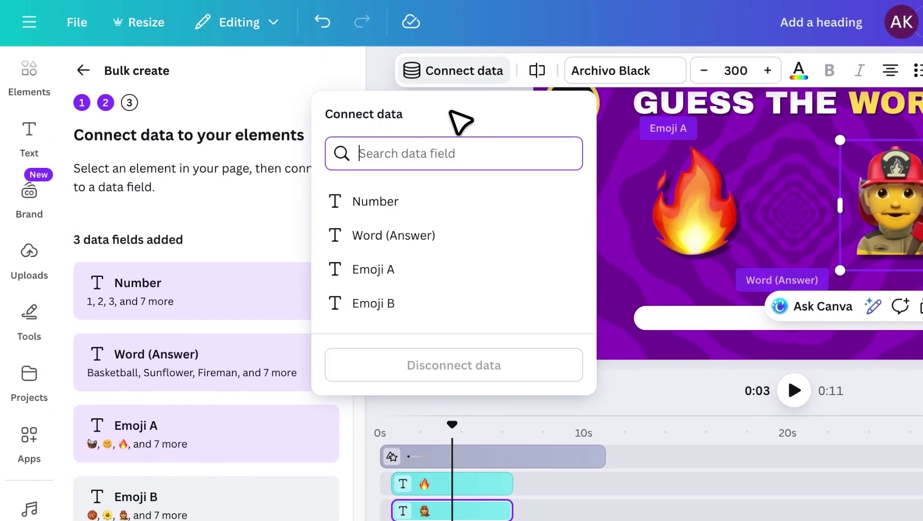
{"action": "left_click", "coordinate": [402, 307]}
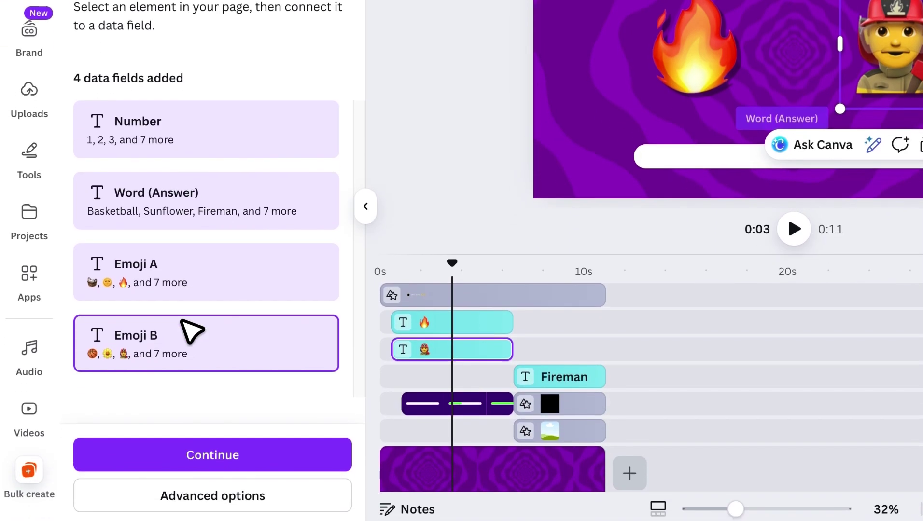
Generate the bulk design from the entered data rows and open the created design.
{"action": "left_click", "coordinate": [285, 456]}
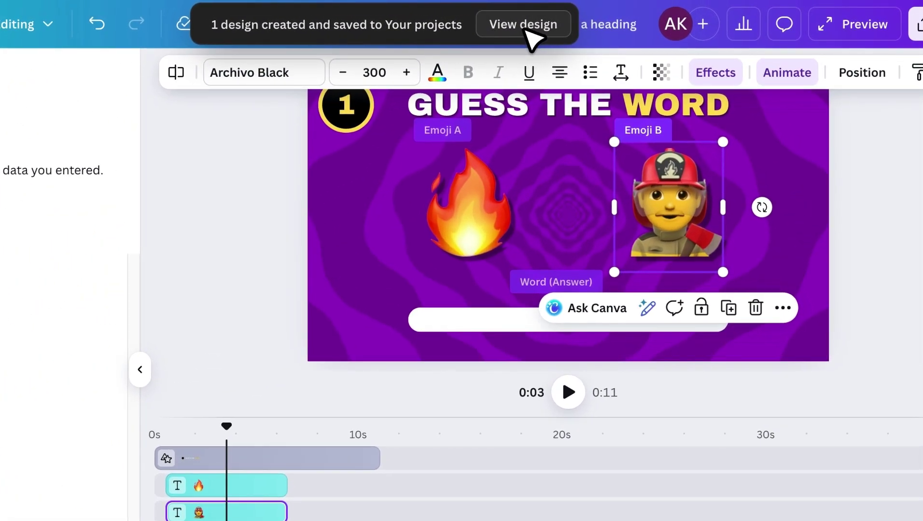
{"action": "left_click", "coordinate": [527, 26]}
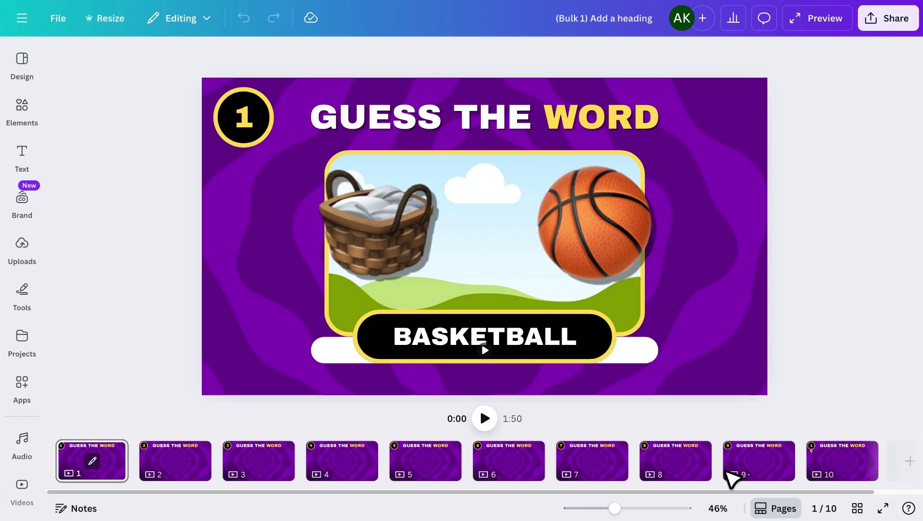
Search photos for "basket ball" and fill page 1's picture frame with the photo of a basketball on a court.
{"action": "left_click", "coordinate": [333, 331]}
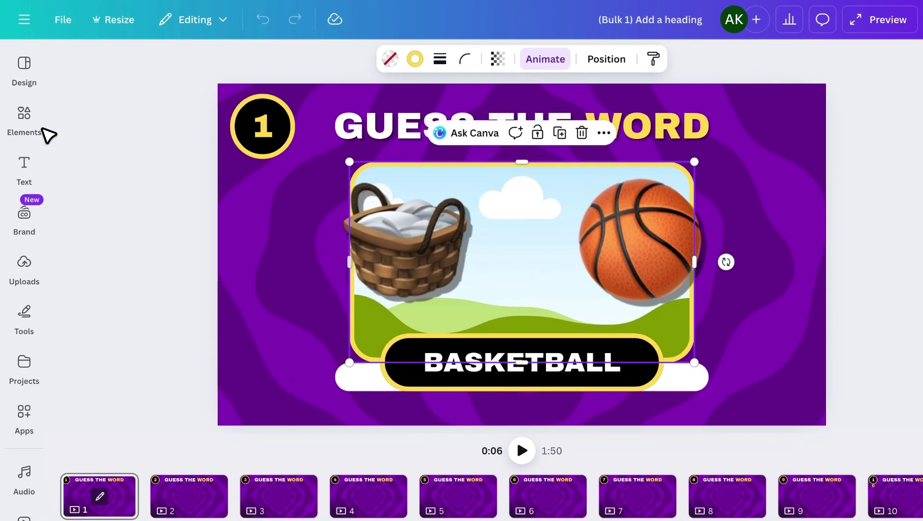
{"action": "left_click", "coordinate": [22, 108]}
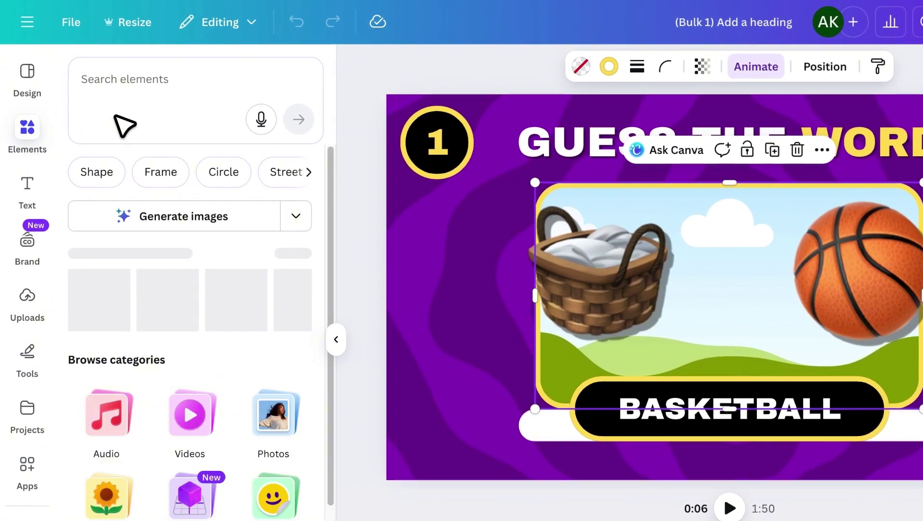
{"action": "left_click", "coordinate": [140, 107]}
{"action": "type", "text": "basket ball"}
{"action": "key", "text": "Return"}
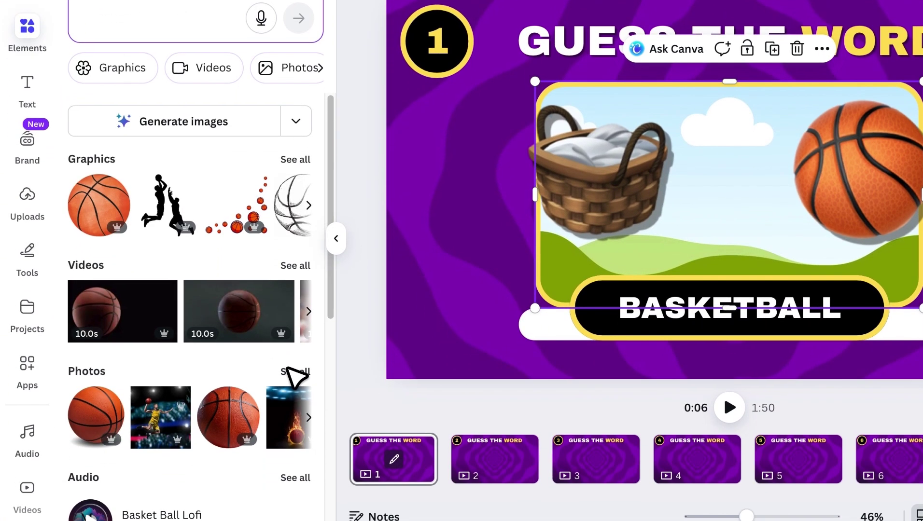
{"action": "left_click", "coordinate": [295, 473]}
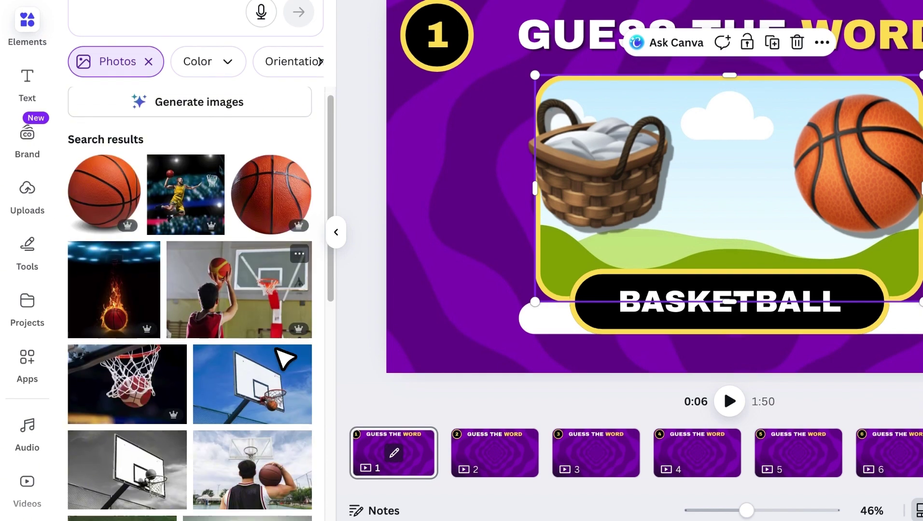
{"action": "scroll", "coordinate": [277, 349], "scroll_direction": "down", "scroll_amount": 15}
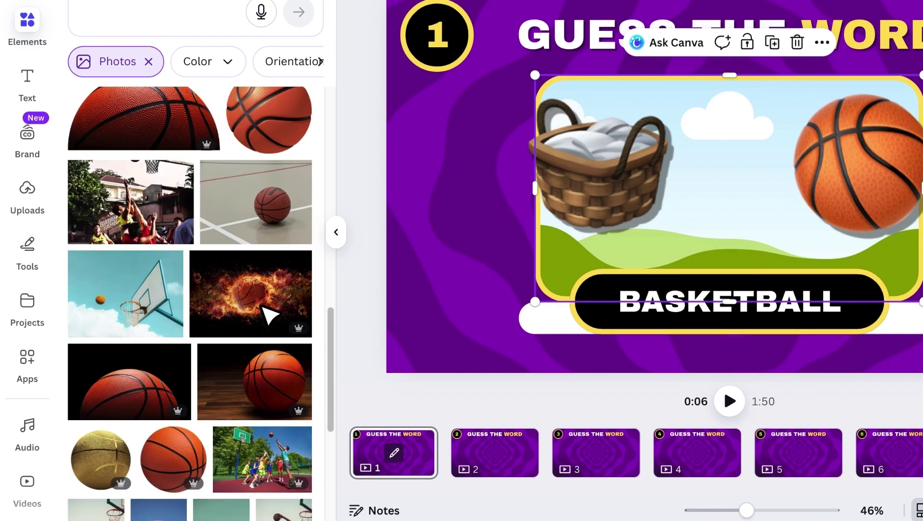
{"action": "left_click_drag", "start_coordinate": [292, 167], "coordinate": [699, 107]}
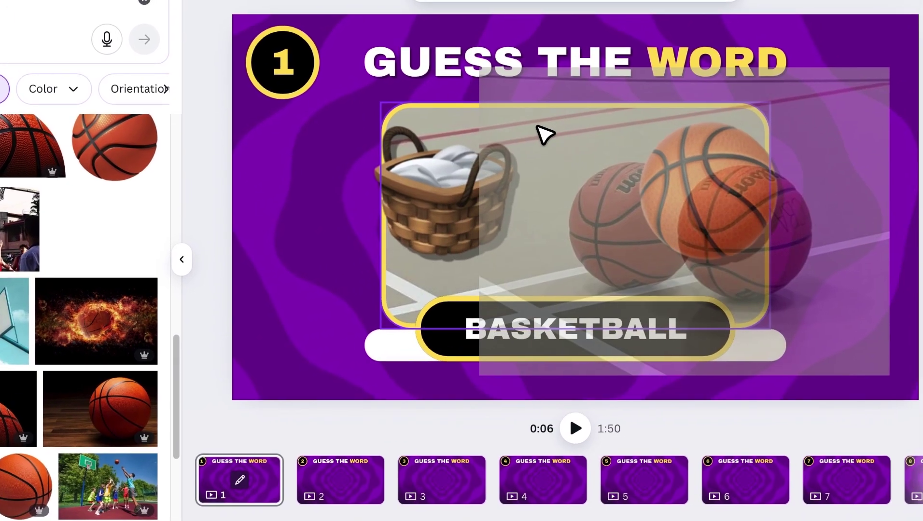
{"action": "left_click_drag", "start_coordinate": [544, 134], "coordinate": [544, 137]}
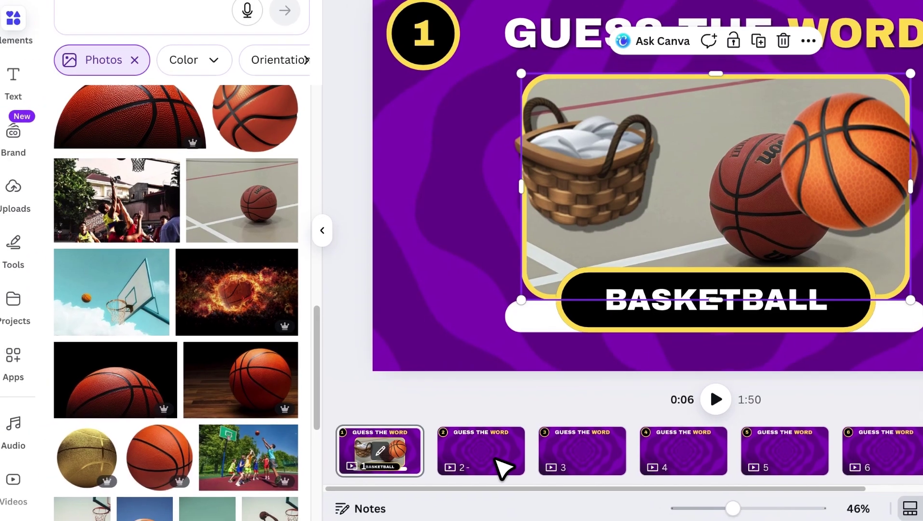
Search photos for "sunflower" and fill page 2's picture frame with the photo of a sunflower field at sunset.
{"action": "left_click", "coordinate": [502, 468]}
{"action": "left_click", "coordinate": [546, 292]}
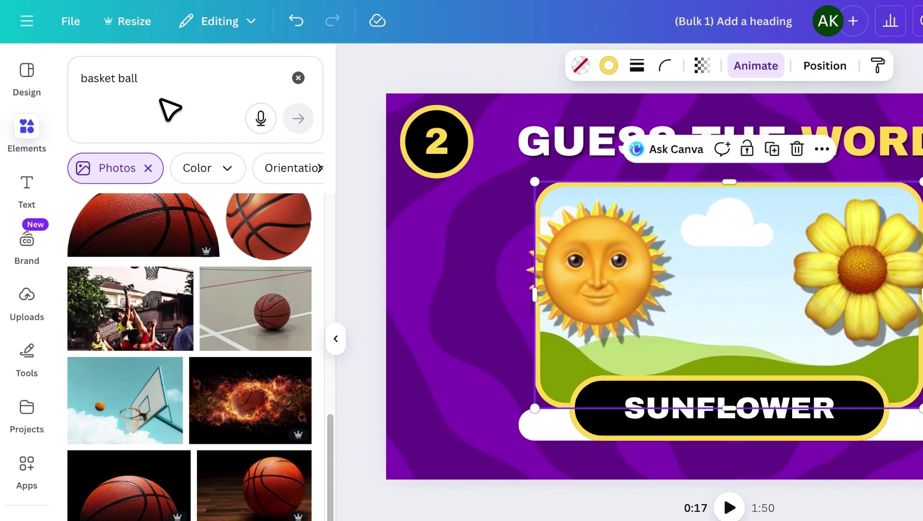
{"action": "left_click", "coordinate": [168, 81]}
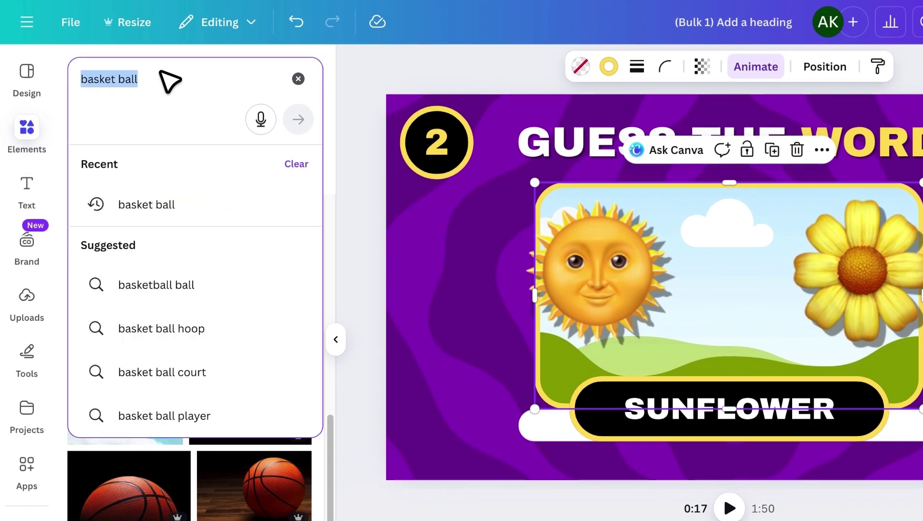
{"action": "type", "text": "sunflower"}
{"action": "key", "text": "Return"}
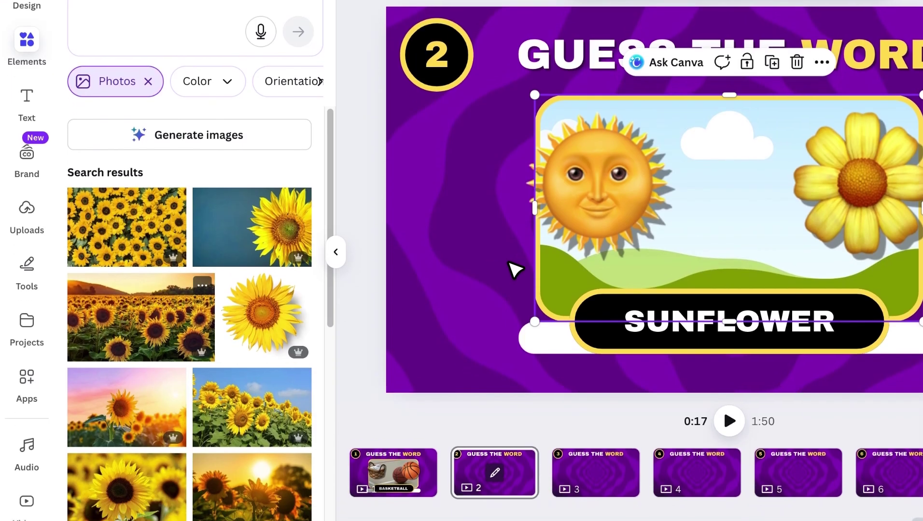
{"action": "left_click_drag", "start_coordinate": [140, 317], "coordinate": [694, 174]}
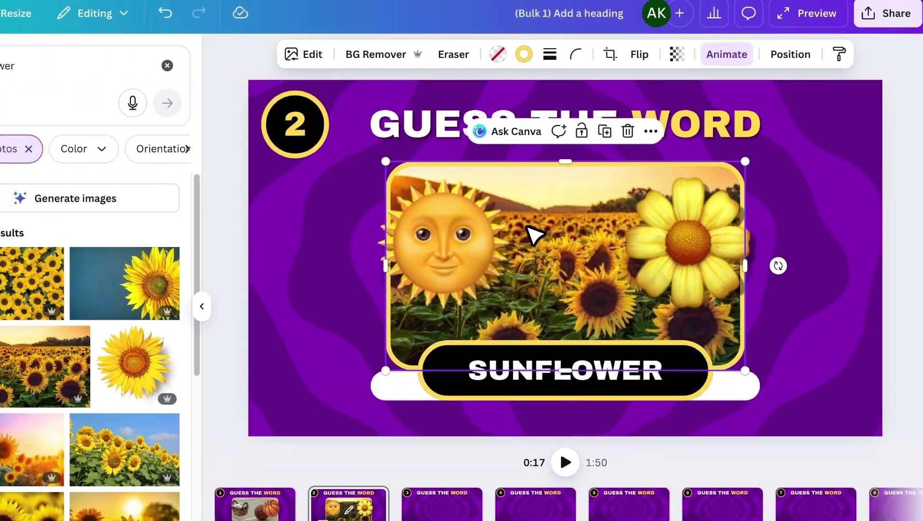
{"action": "left_click", "coordinate": [429, 515]}
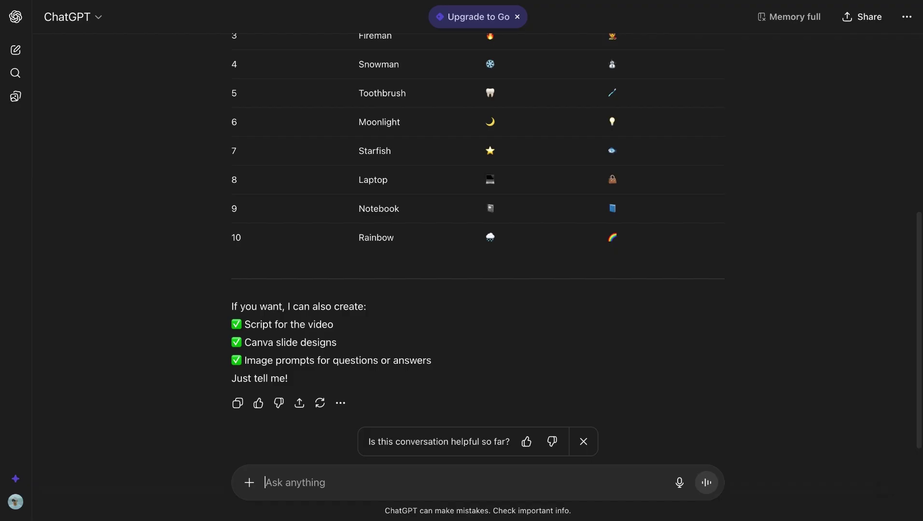
In ChatGPT, request 10 different scene intro phrases with three examples, plus 10 answer phrases matching the table, with basketball and sunflower examples.
{"action": "left_click", "coordinate": [359, 482]}
{"action": "type", "text": "Give me 10 different phrases or sentences for the scenes intros eg, Can you guess which word is this? What does these represent? This is simple can you guess right?"}
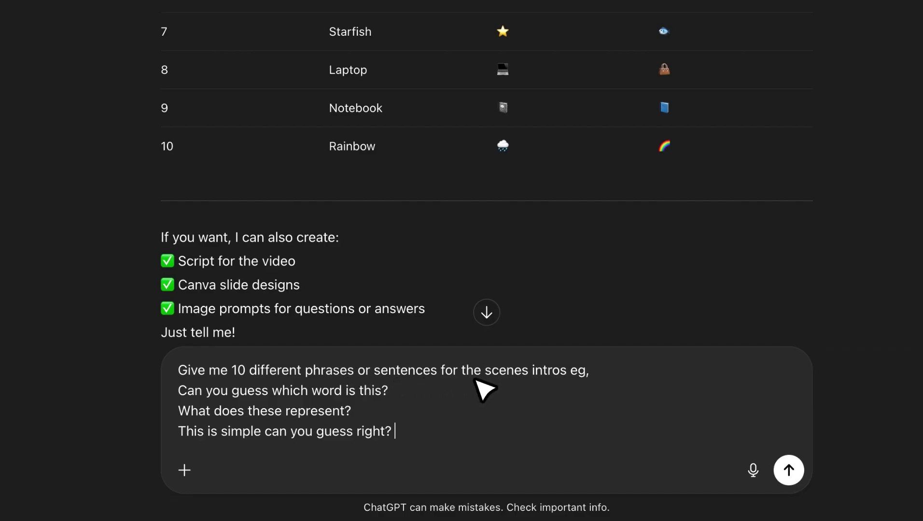
{"action": "left_click", "coordinate": [788, 470]}
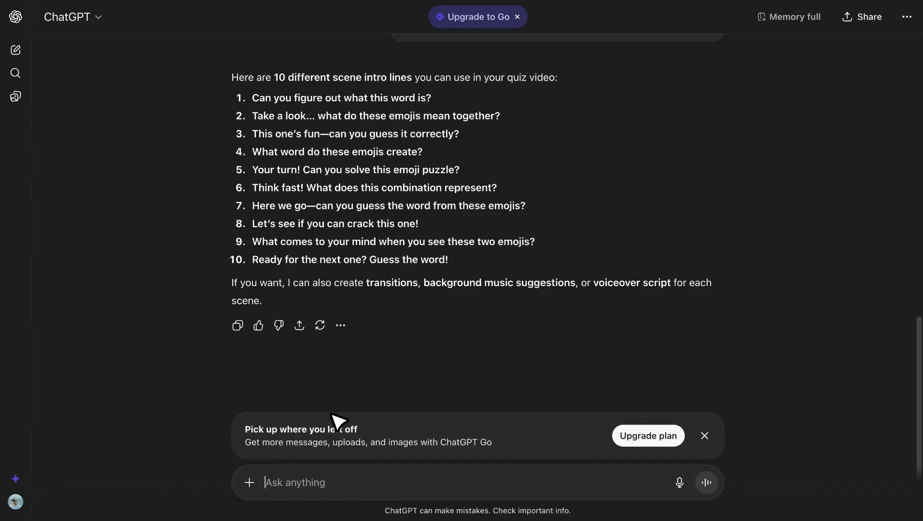
{"action": "type", "text": "Give me the 10 answer in different phrases (each number must correspond to the table above) eg, Yeah, it is basketball Easy, that's sunflower"}
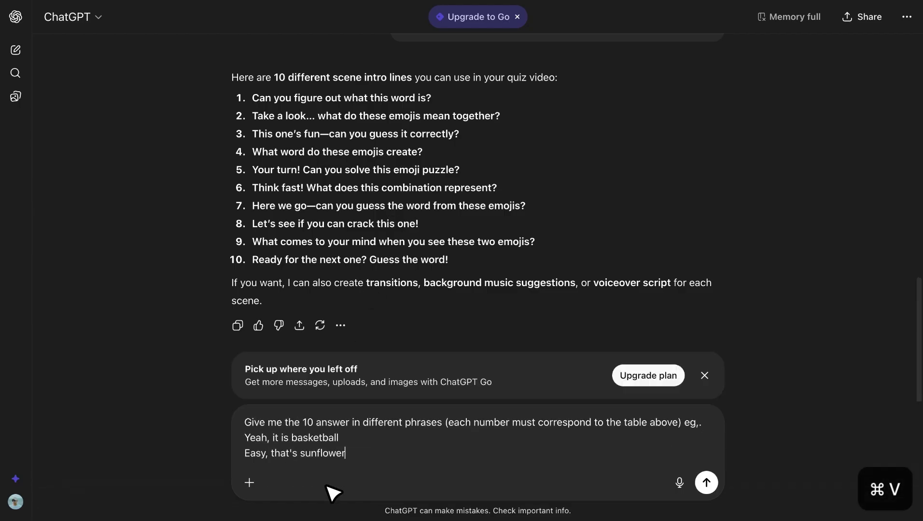
{"action": "key", "text": "Return"}
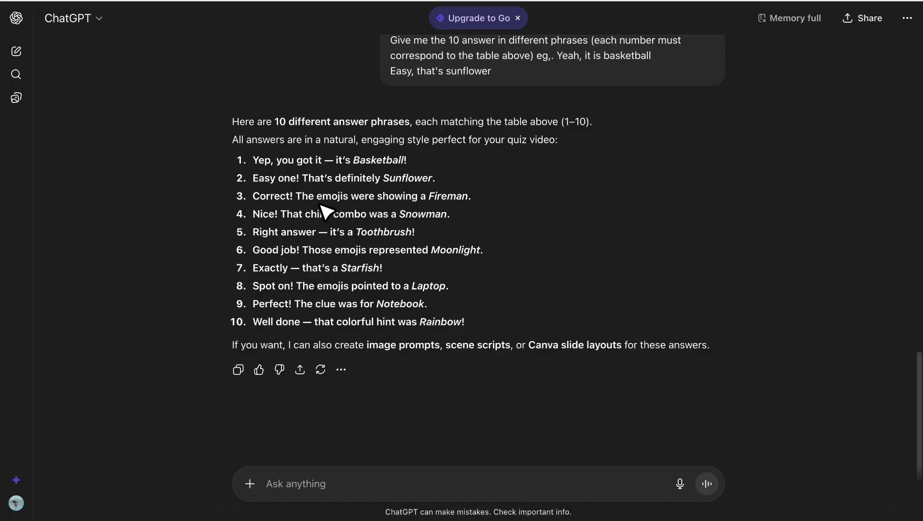
Copy the intro "Can you figure out what this word is?" into ElevenLabs Text to Speech and generate it with the Liam voice.
{"action": "scroll", "coordinate": [326, 212], "scroll_direction": "up", "scroll_amount": 10}
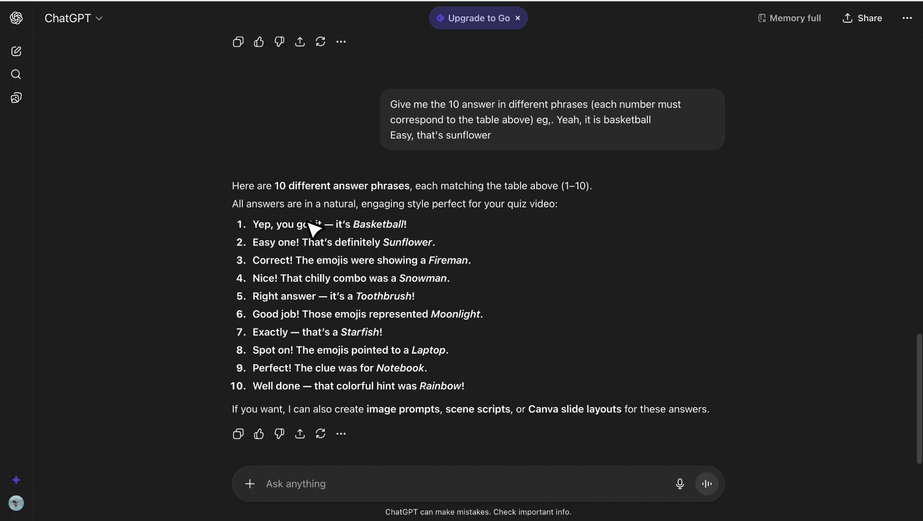
{"action": "left_click_drag", "start_coordinate": [320, 228], "coordinate": [611, 236]}
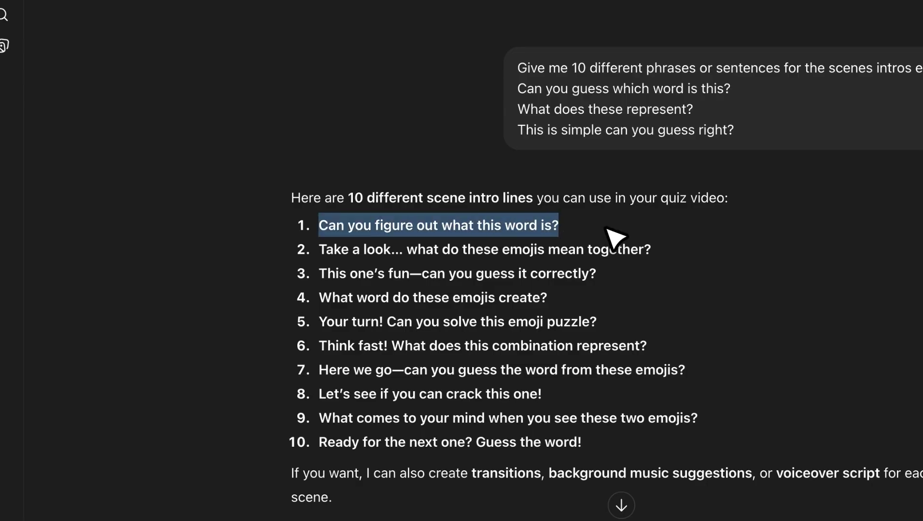
{"action": "key", "text": "super+c"}
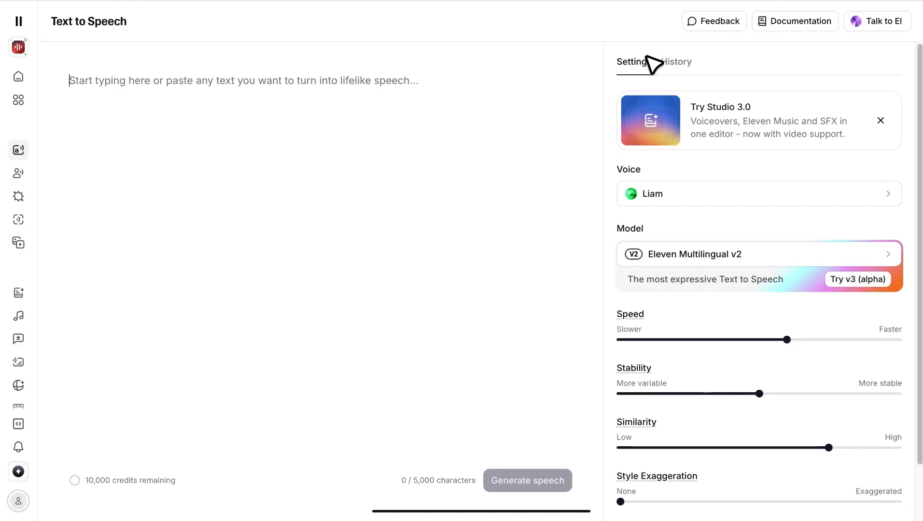
{"action": "key", "text": "super+v"}
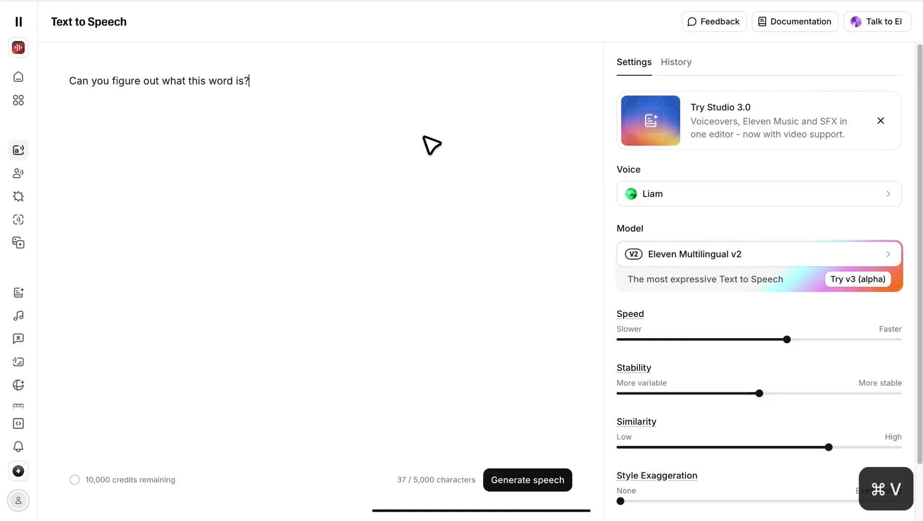
{"action": "left_click", "coordinate": [832, 195]}
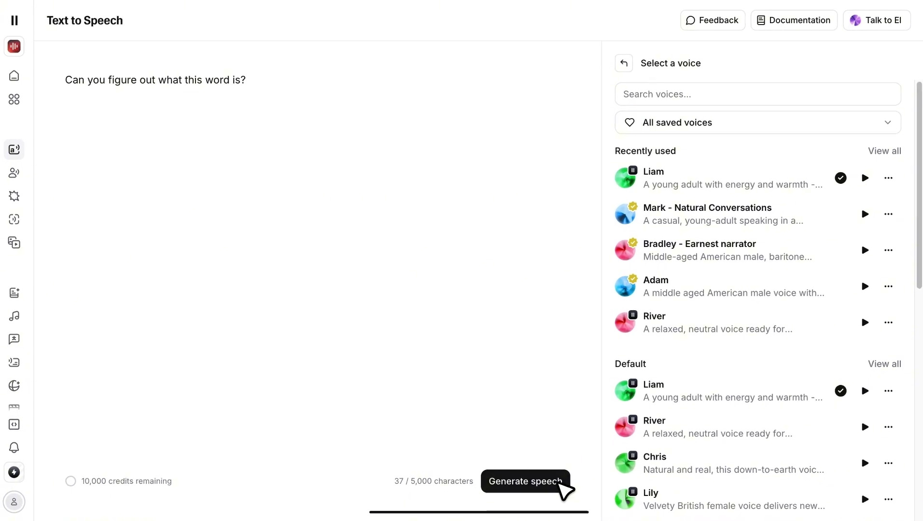
{"action": "left_click", "coordinate": [562, 481]}
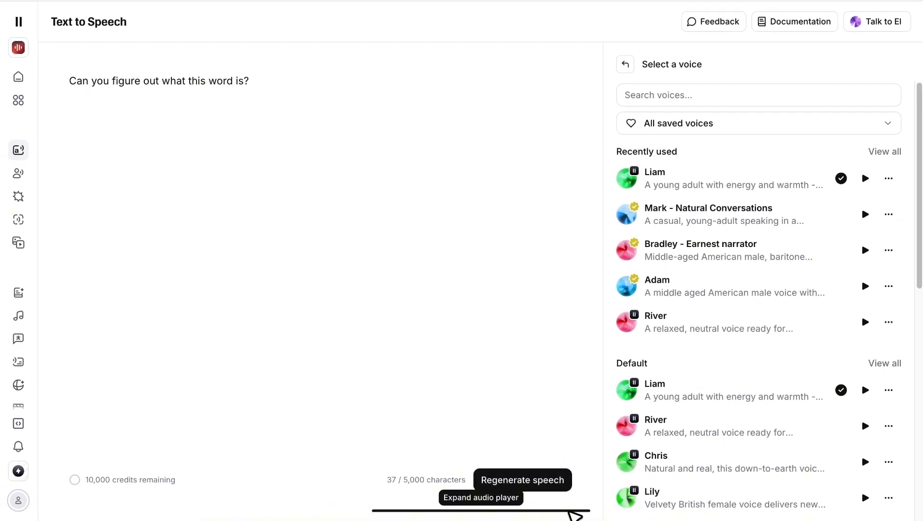
{"action": "left_click", "coordinate": [569, 512]}
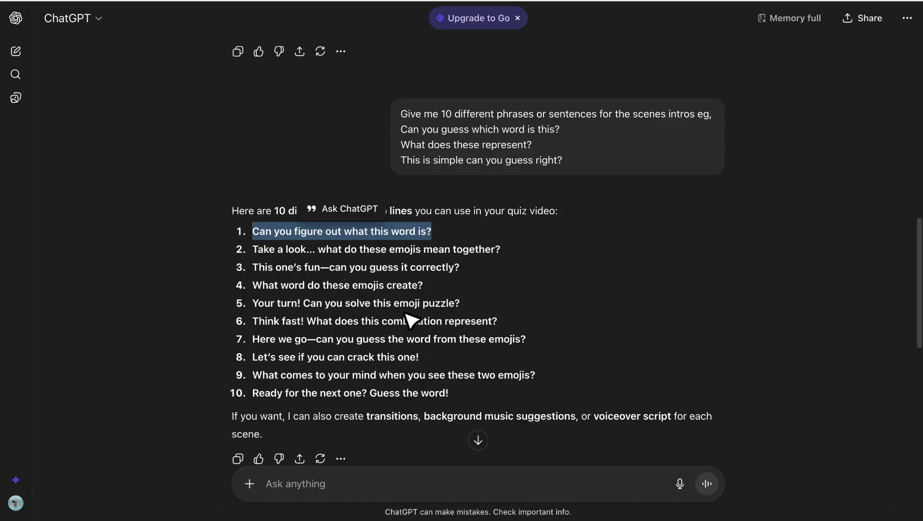
Copy the Basketball answer phrase from ChatGPT and replace the ElevenLabs speech text with it.
{"action": "scroll", "coordinate": [405, 314], "scroll_direction": "down", "scroll_amount": 7}
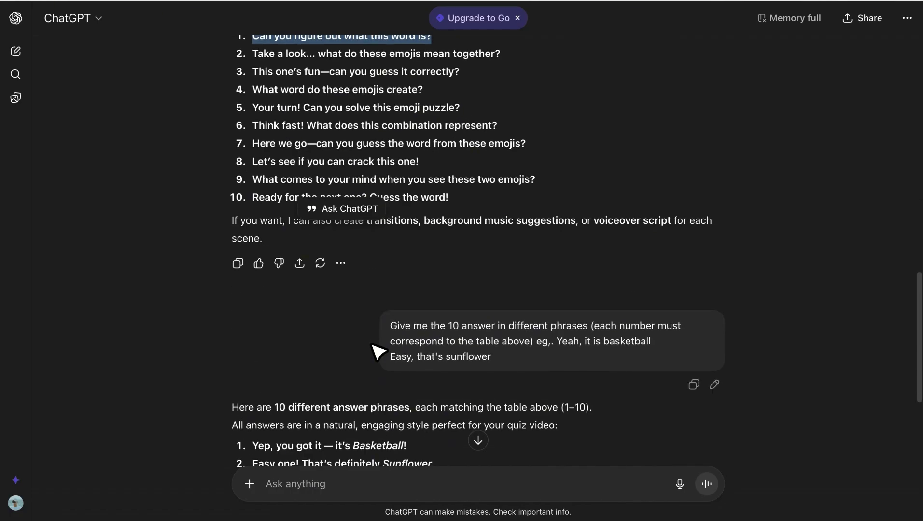
{"action": "left_click_drag", "start_coordinate": [254, 317], "coordinate": [410, 319]}
{"action": "key", "text": "super+c"}
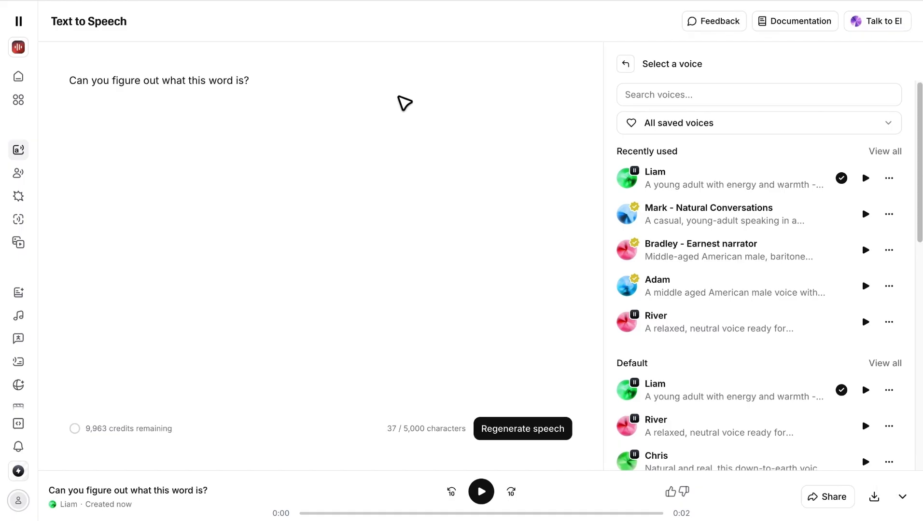
{"action": "key", "text": "super+a"}
{"action": "key", "text": "super+v"}
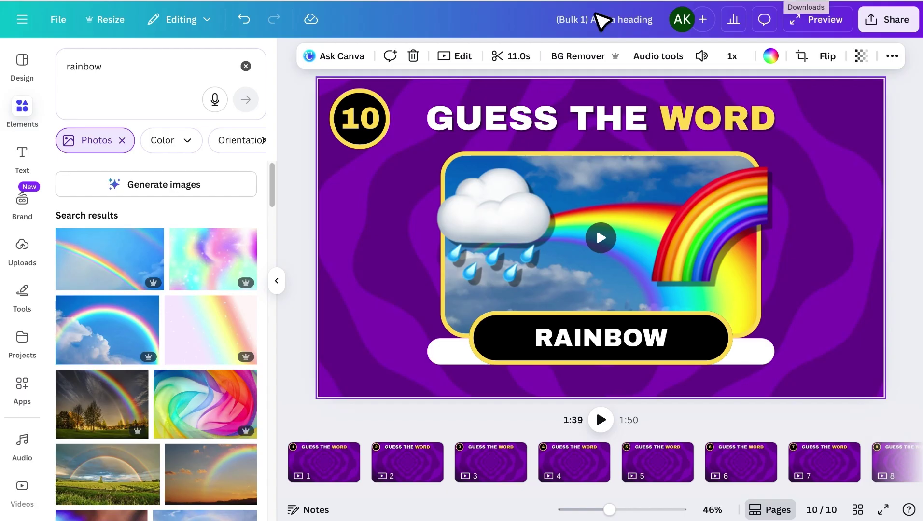
Switch to Canva and upload the downloaded ElevenLabs voice files to the audio uploads.
{"action": "left_click", "coordinate": [22, 246]}
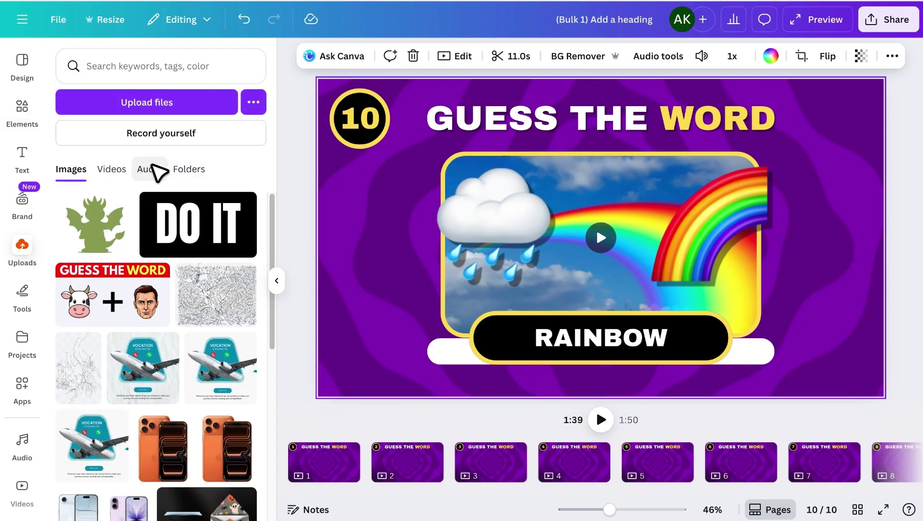
{"action": "left_click", "coordinate": [159, 172]}
{"action": "left_click", "coordinate": [799, 4]}
{"action": "left_click_drag", "start_coordinate": [693, 123], "coordinate": [199, 206]}
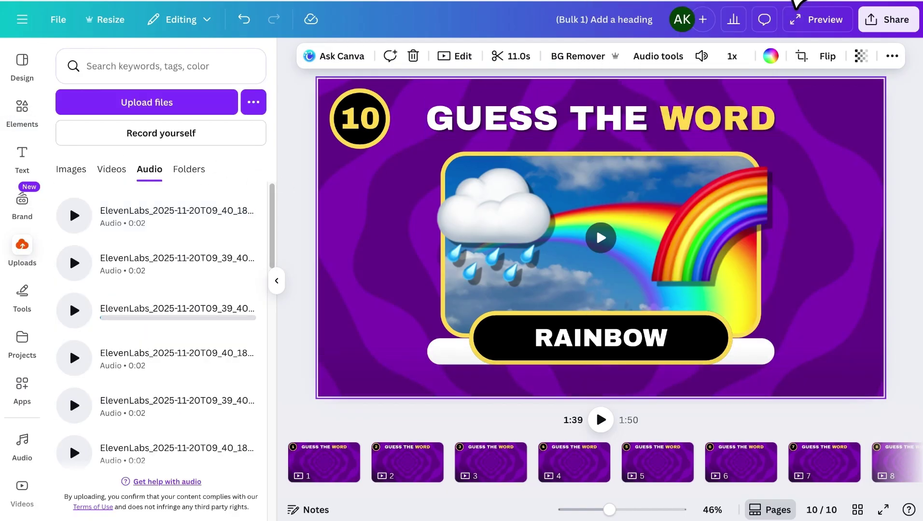
{"action": "left_click", "coordinate": [799, 4]}
{"action": "left_click_drag", "start_coordinate": [690, 53], "coordinate": [181, 182]}
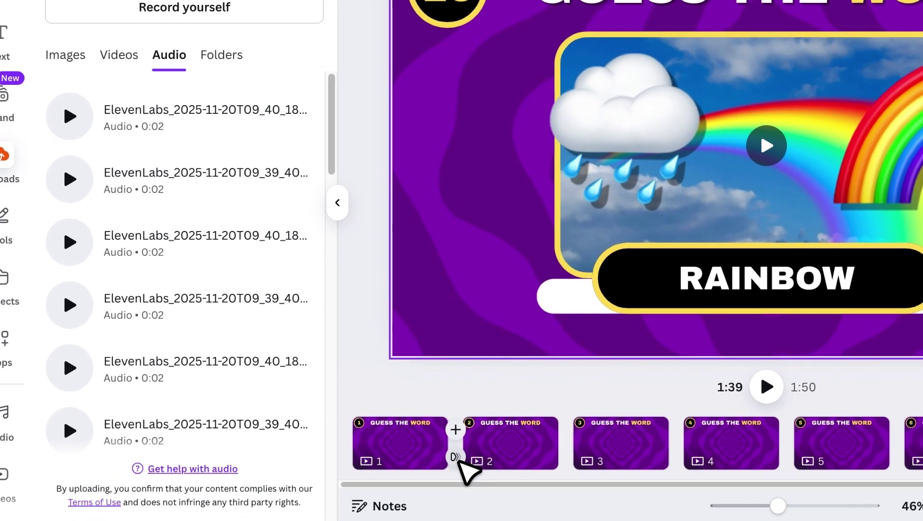
Add a purple Color Wipe transition running diagonally down-left between pages 1 and 2 and apply it to all pages.
{"action": "left_click", "coordinate": [469, 455]}
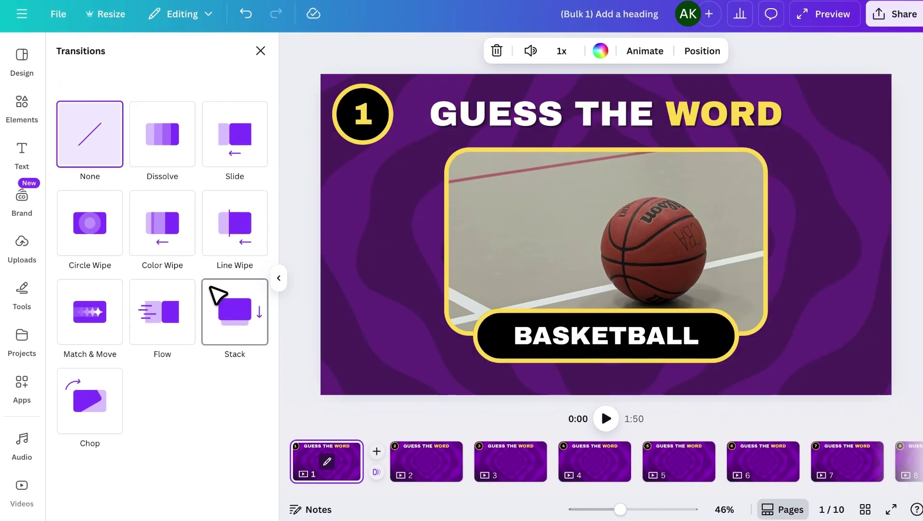
{"action": "left_click", "coordinate": [170, 247]}
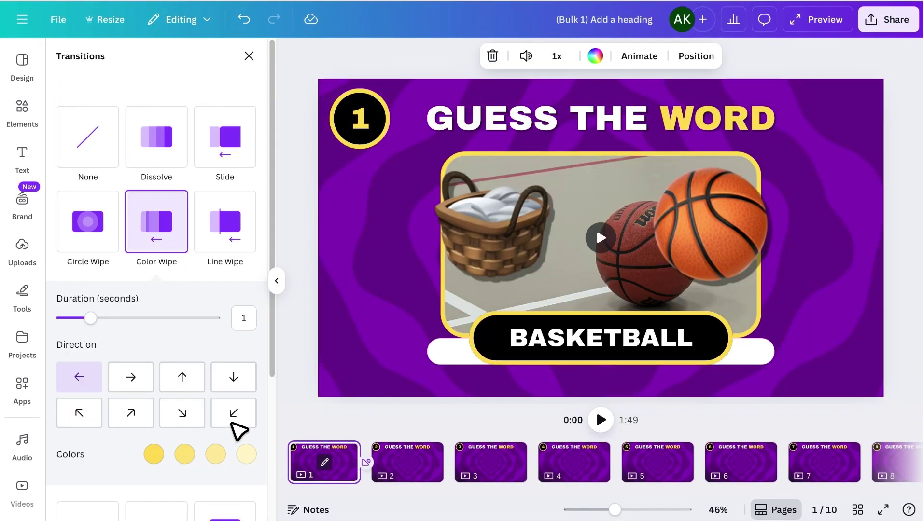
{"action": "left_click", "coordinate": [237, 417]}
{"action": "left_click", "coordinate": [155, 454]}
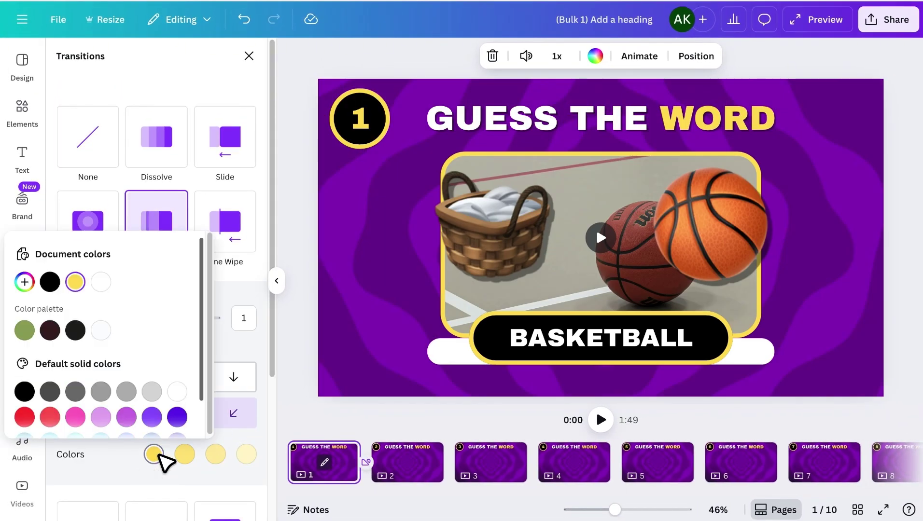
{"action": "left_click", "coordinate": [154, 419]}
{"action": "left_click", "coordinate": [123, 469]}
{"action": "scroll", "coordinate": [125, 471], "scroll_direction": "down", "scroll_amount": 4}
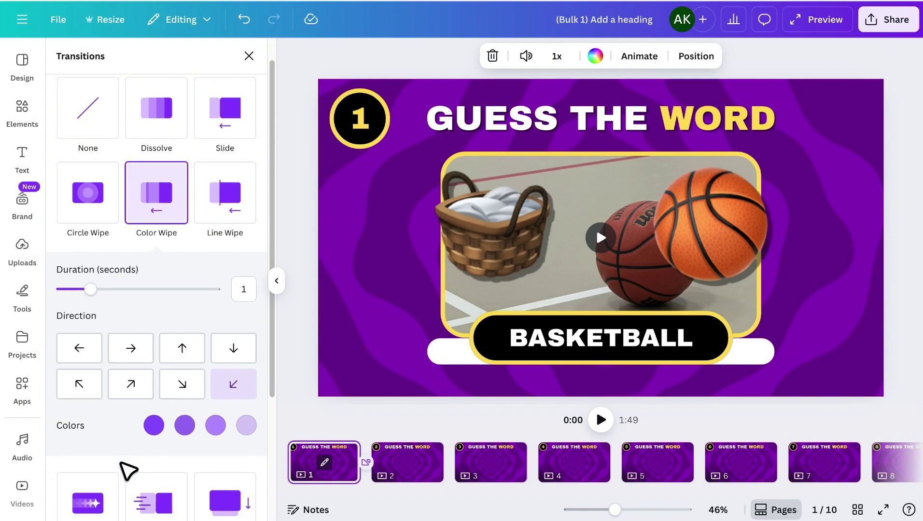
{"action": "left_click", "coordinate": [173, 497]}
{"action": "scroll", "coordinate": [179, 500], "scroll_direction": "up", "scroll_amount": 4}
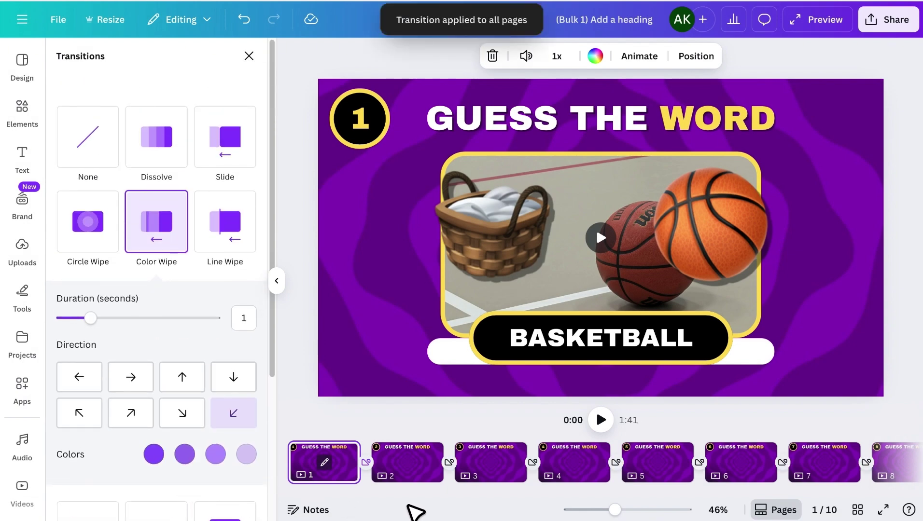
Place the first ElevenLabs intro voice clip at the start of page 1 and play the video up to the Basketball answer reveal.
{"action": "left_click", "coordinate": [23, 245]}
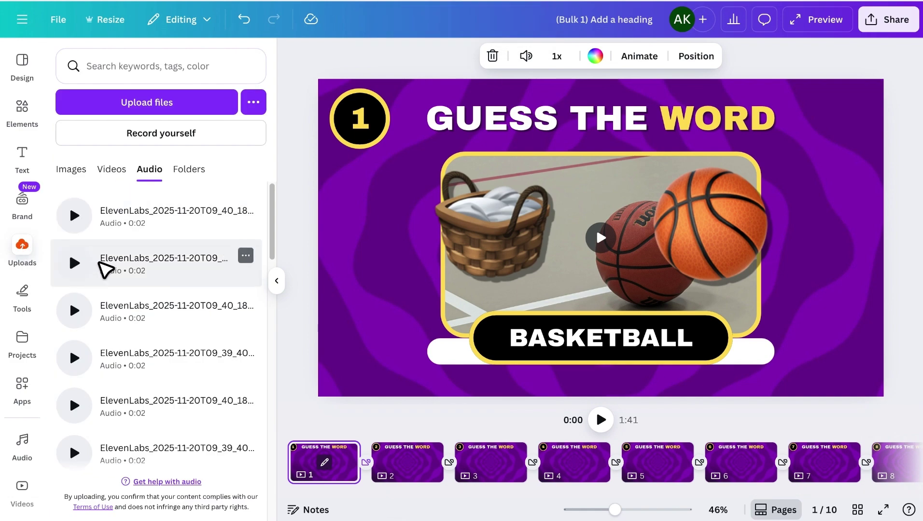
{"action": "mouse_move", "coordinate": [301, 453]}
{"action": "left_mouse_down"}
{"action": "mouse_move", "coordinate": [322, 505]}
{"action": "mouse_move", "coordinate": [333, 508]}
{"action": "mouse_move", "coordinate": [303, 457]}
{"action": "mouse_move", "coordinate": [289, 457]}
{"action": "left_mouse_up"}
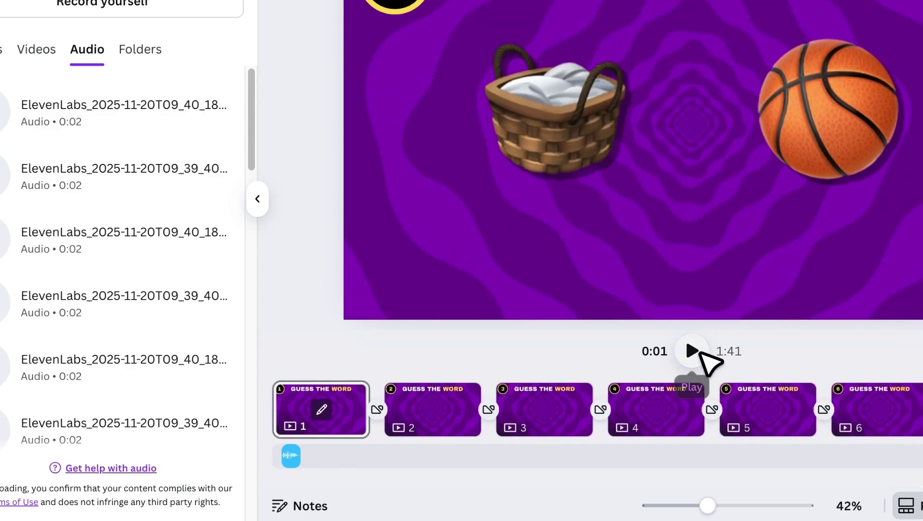
{"action": "left_click", "coordinate": [691, 351]}
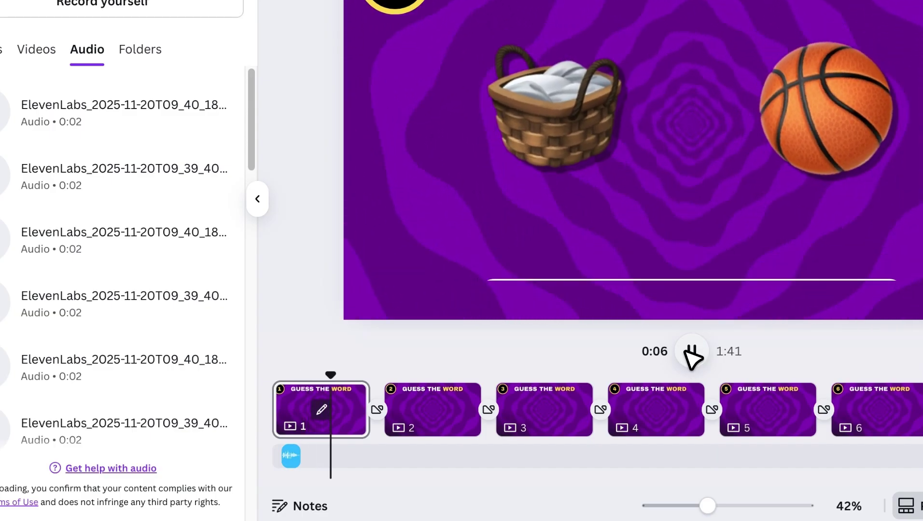
{"action": "left_click", "coordinate": [685, 353]}
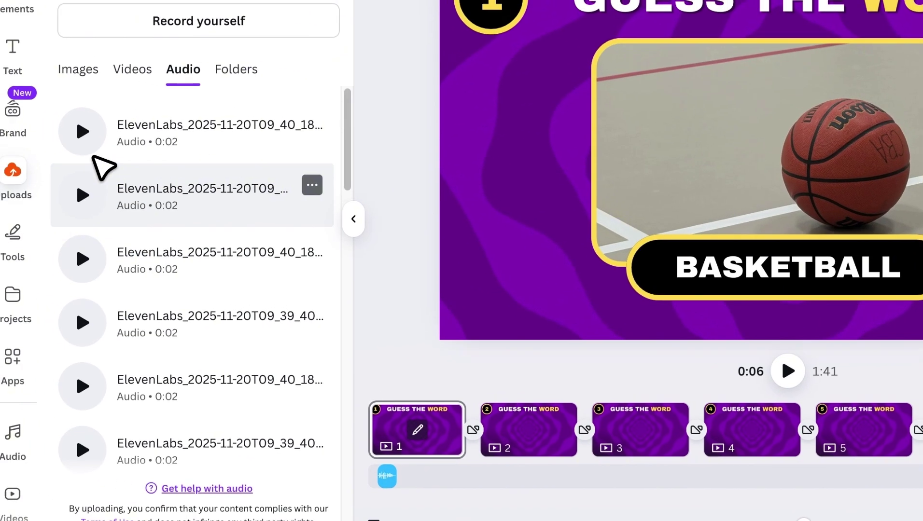
Add the Basketball answer voice clip at 0:06 on page 1 and preview the video through to page 2.
{"action": "left_click", "coordinate": [33, 107]}
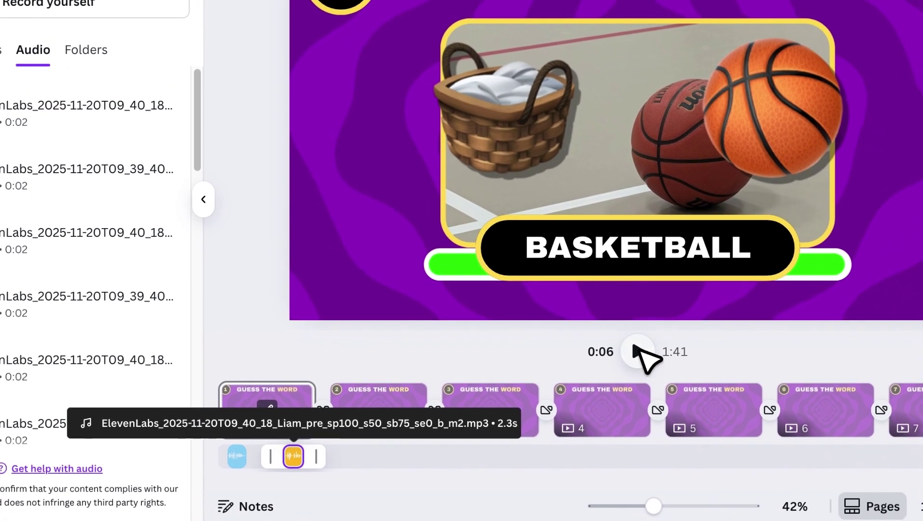
{"action": "left_click", "coordinate": [636, 351]}
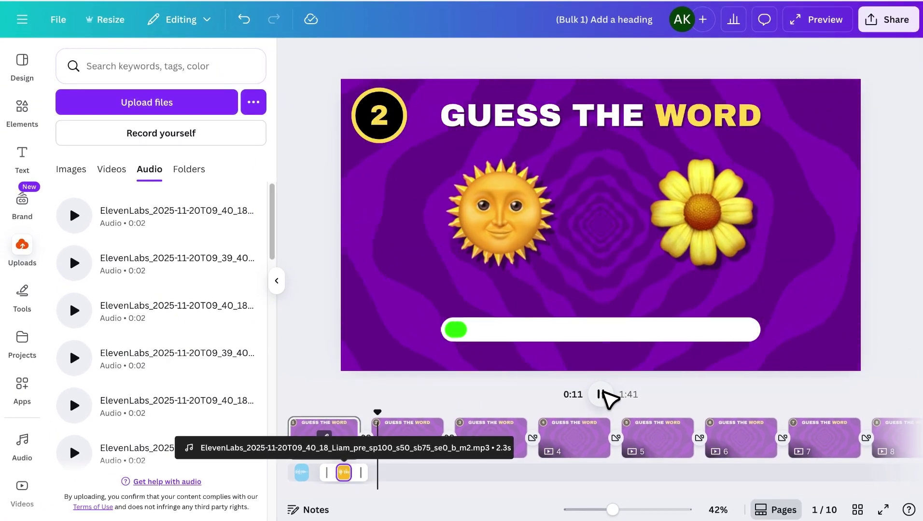
{"action": "left_click", "coordinate": [601, 395]}
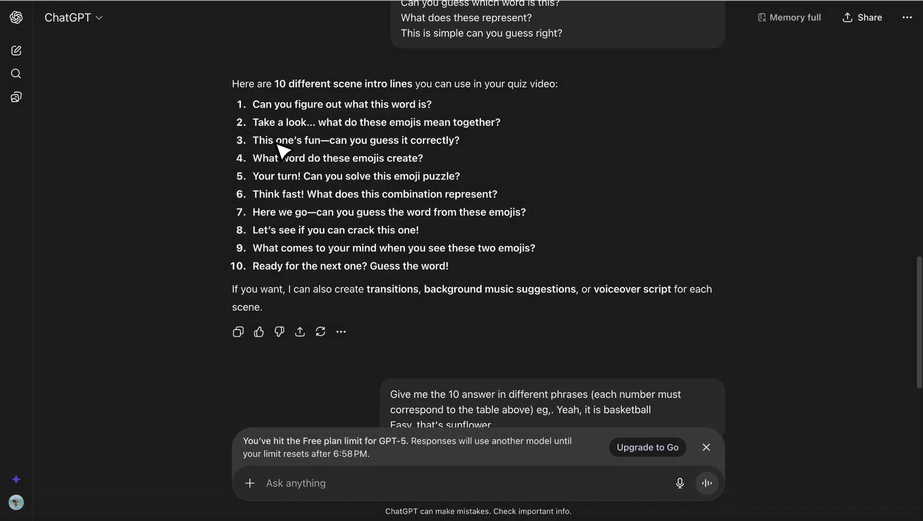
Copy scene intro lines 3 to 10 from ChatGPT and paste them into ElevenLabs Text to Speech.
{"action": "left_click_drag", "start_coordinate": [264, 145], "coordinate": [583, 266]}
{"action": "key", "text": "super+c"}
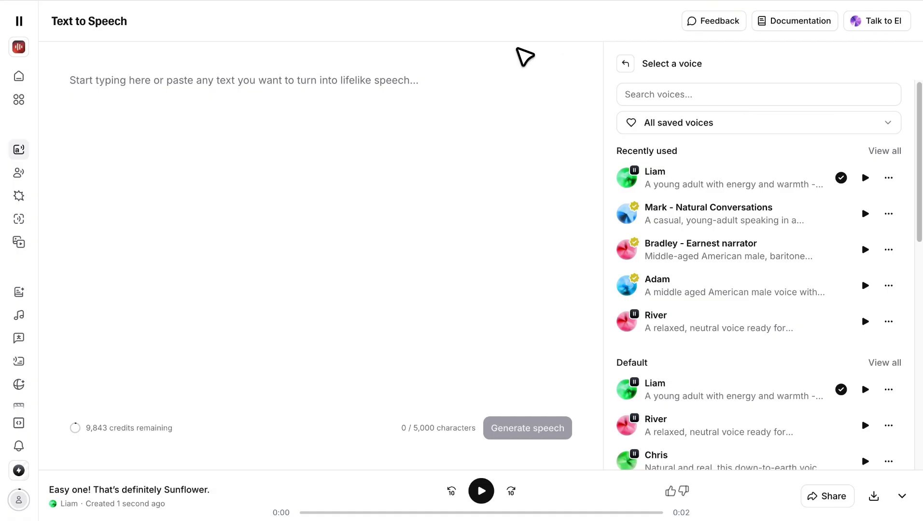
{"action": "key", "text": "super+v"}
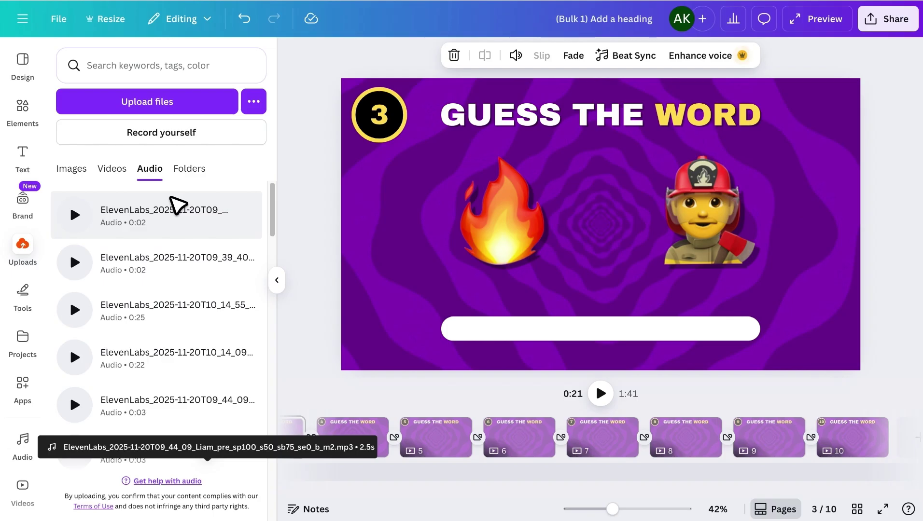
Add the 22-second intro and 25-second answer recordings to page 3, trimming each to its first line, with the answer clip at 3.1 s.
{"action": "left_click", "coordinate": [186, 369]}
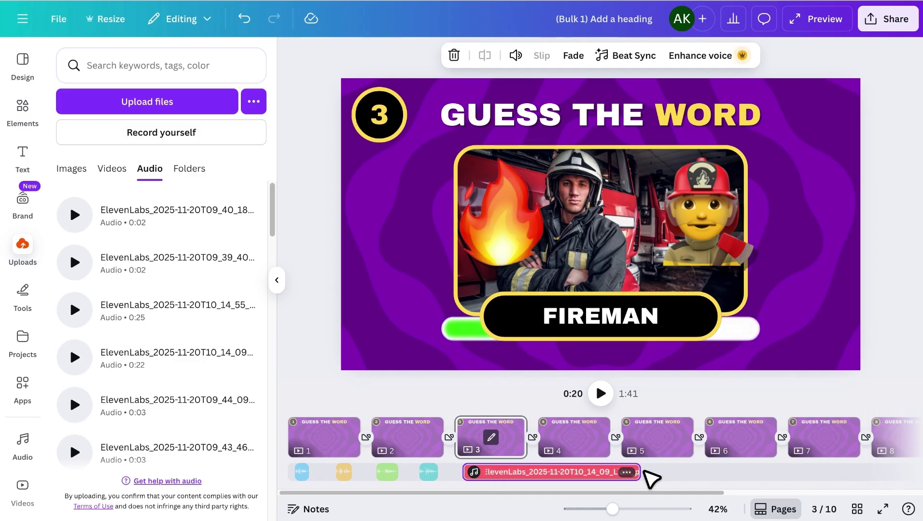
{"action": "left_click_drag", "start_coordinate": [642, 472], "coordinate": [480, 473]}
{"action": "left_click", "coordinate": [604, 395]}
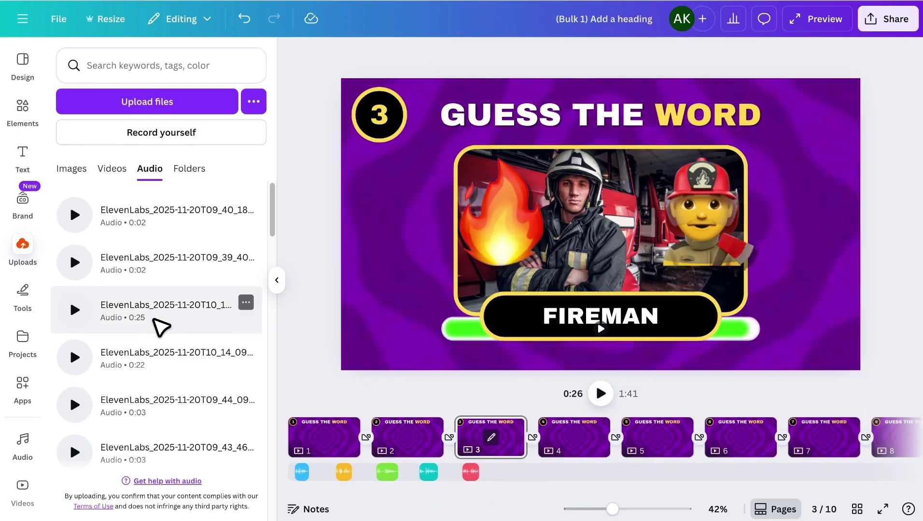
{"action": "left_click", "coordinate": [158, 322]}
{"action": "left_click_drag", "start_coordinate": [539, 478], "coordinate": [523, 490]}
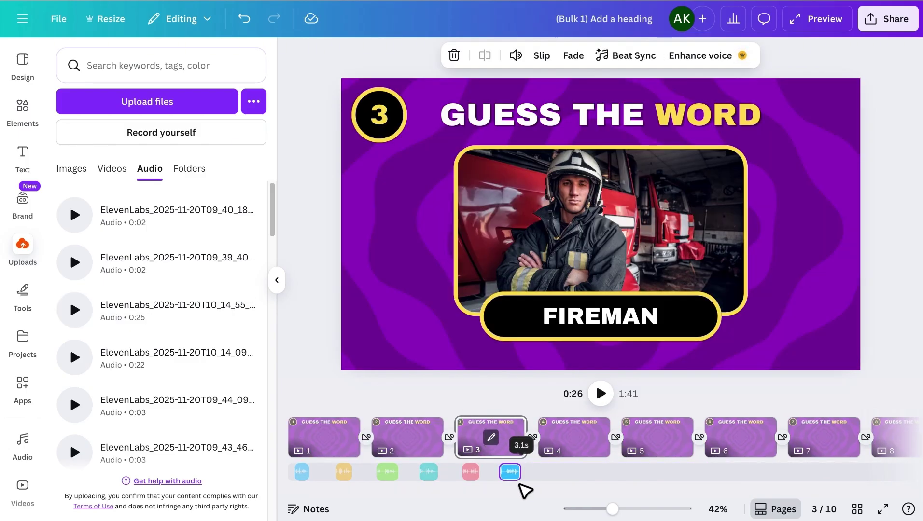
Reuse the page 3 voice recordings on page 4, with a 3.3 s intro clip at the start and the answer clip at the Snowman reveal.
{"action": "left_click_drag", "start_coordinate": [471, 478], "coordinate": [548, 473]}
{"action": "left_click", "coordinate": [551, 473]}
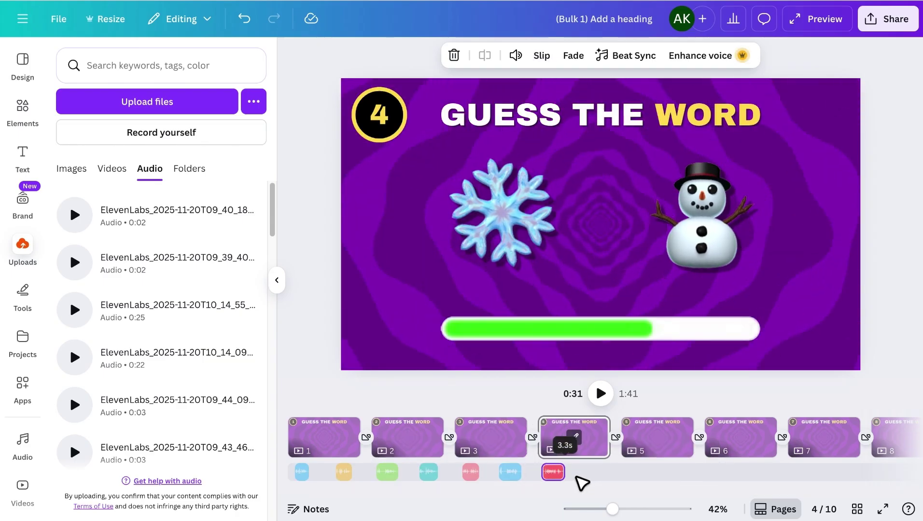
{"action": "left_click", "coordinate": [601, 393]}
{"action": "left_click", "coordinate": [510, 471]}
{"action": "key", "text": "super+c"}
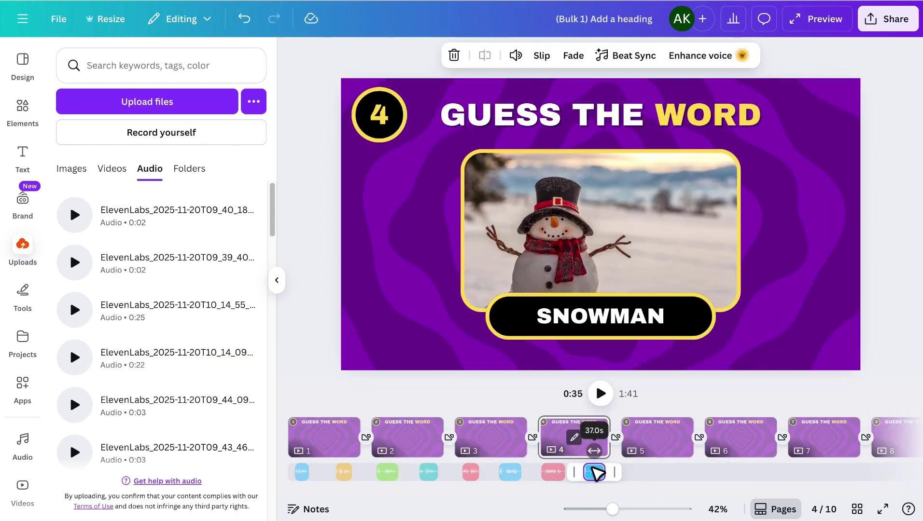